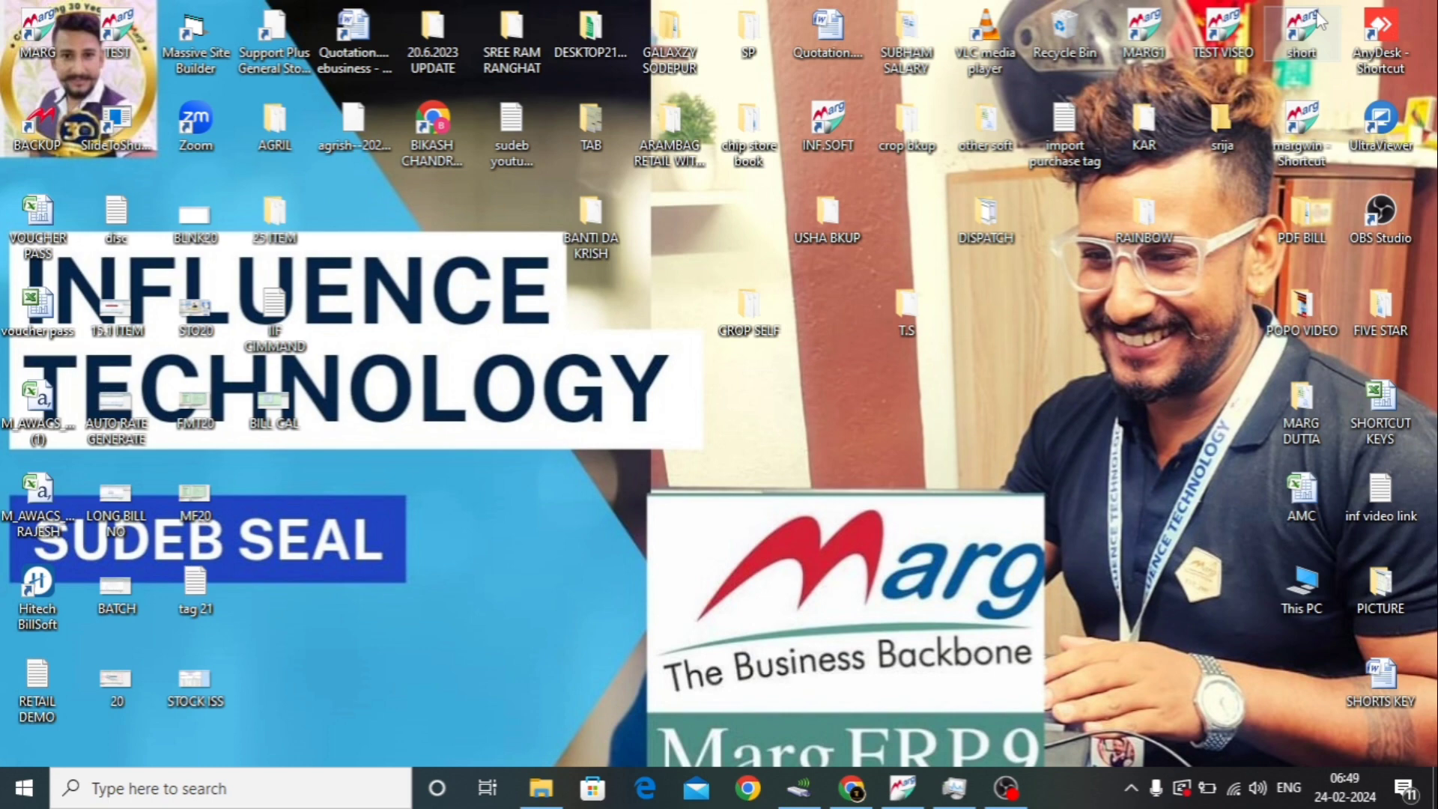
Switch to Marg ERP 9+ and open the Current Stock report
{"action": "left_click", "coordinate": [898, 798]}
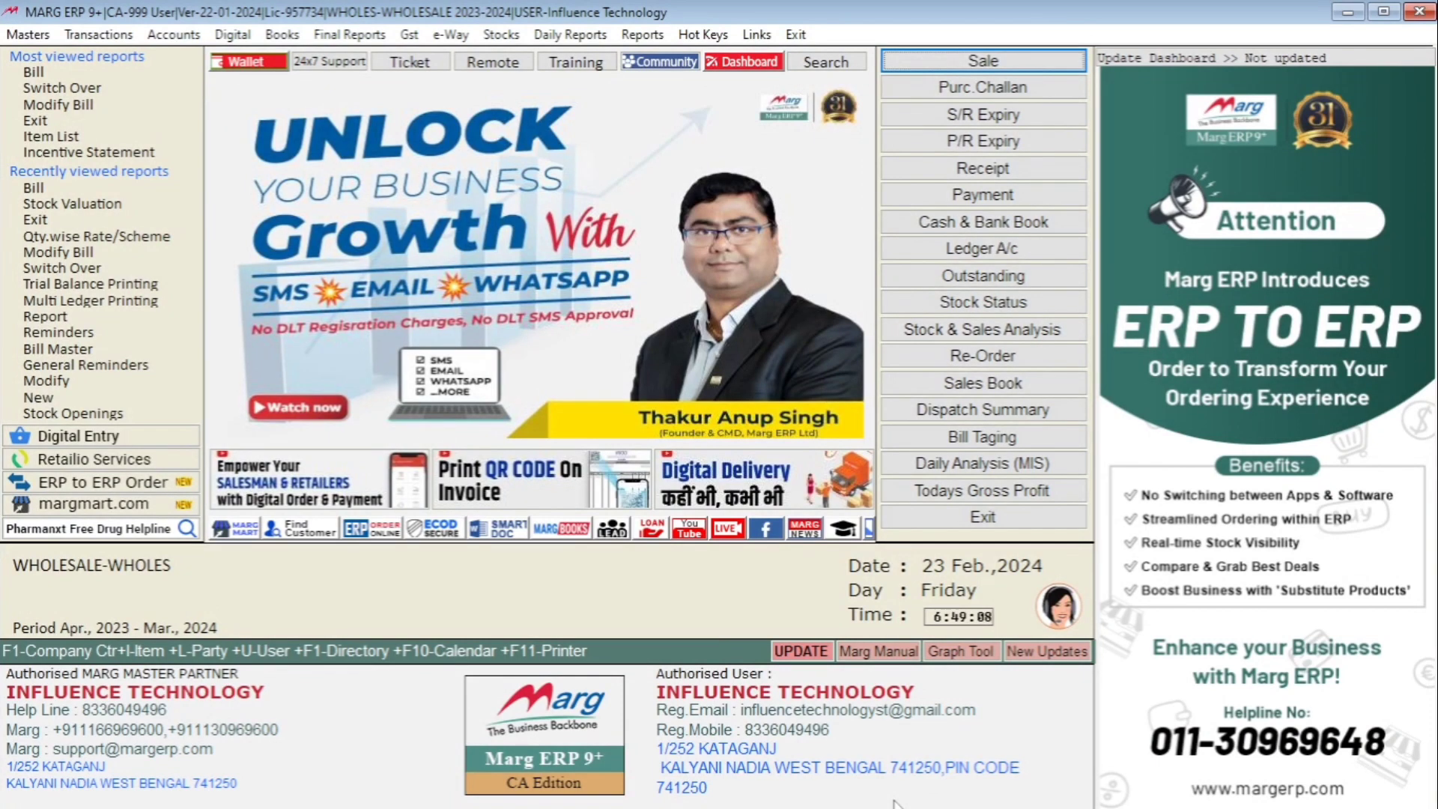
{"action": "left_click", "coordinate": [502, 36]}
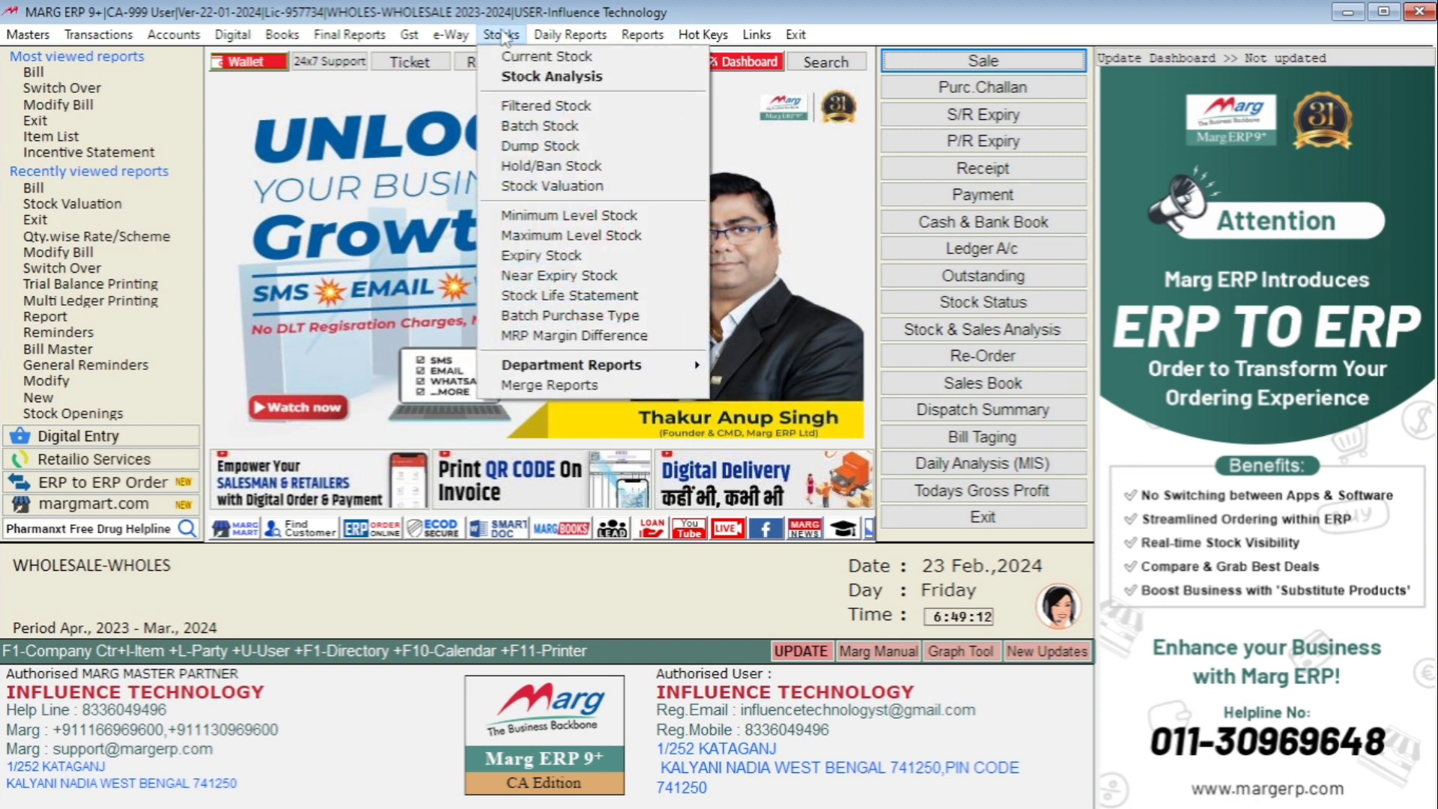
{"action": "left_click", "coordinate": [552, 60]}
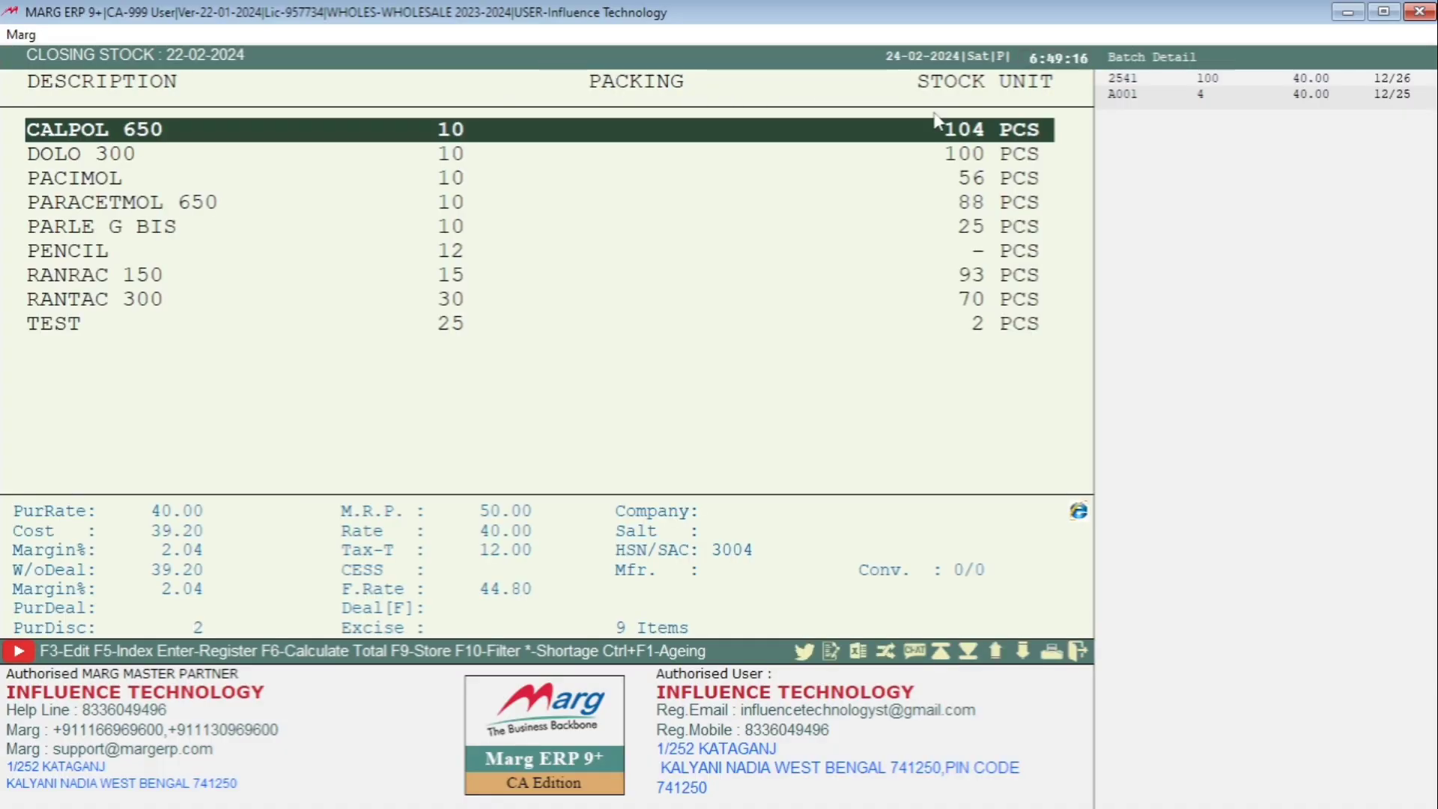
Examine the stock quantities and batch details of the items in the closing stock list, and close the report
{"action": "key", "text": "Down"}
{"action": "key", "text": "End"}
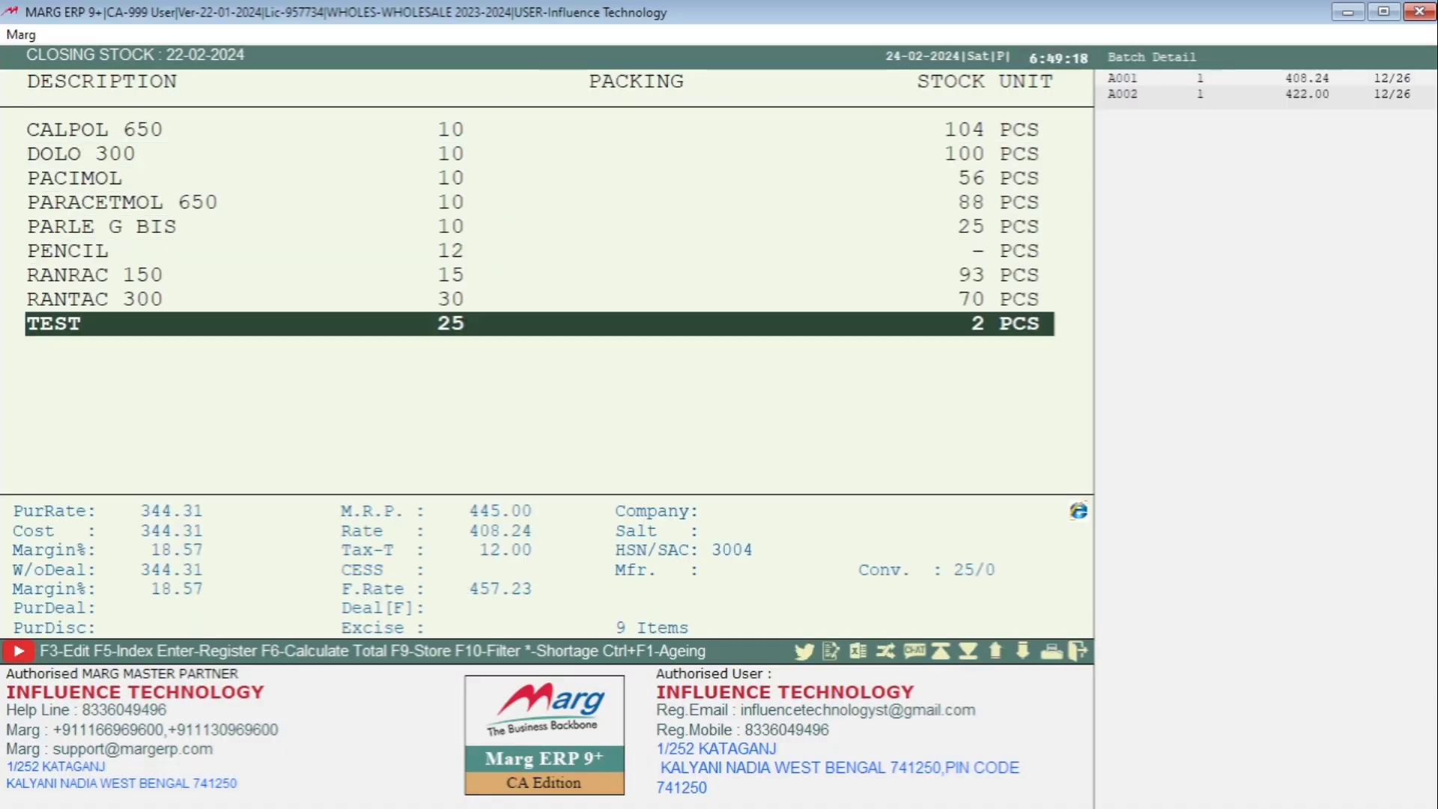
{"action": "key", "text": "Up"}
{"action": "key", "text": "Home"}
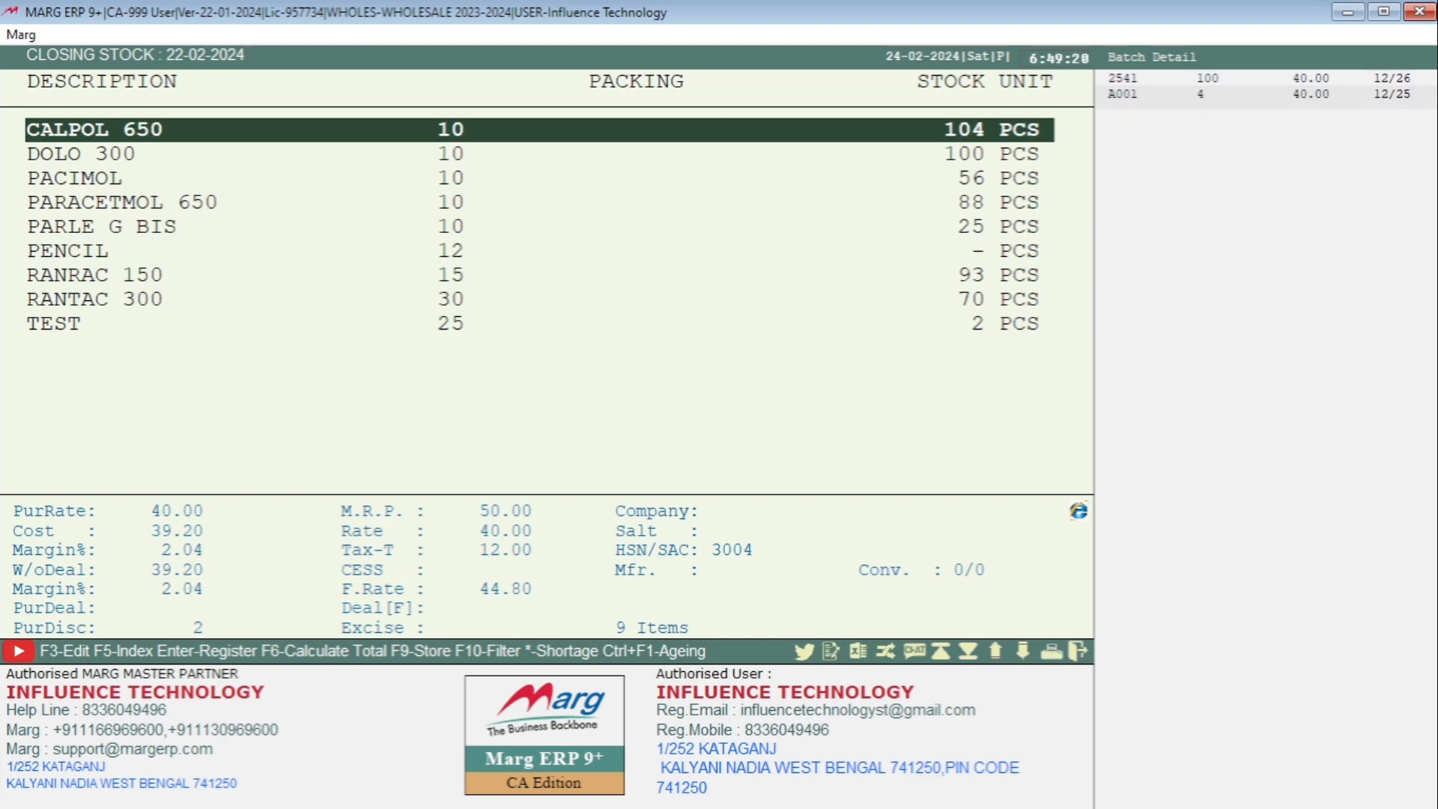
{"action": "key", "text": "Down"}
{"action": "key", "text": "Down"}
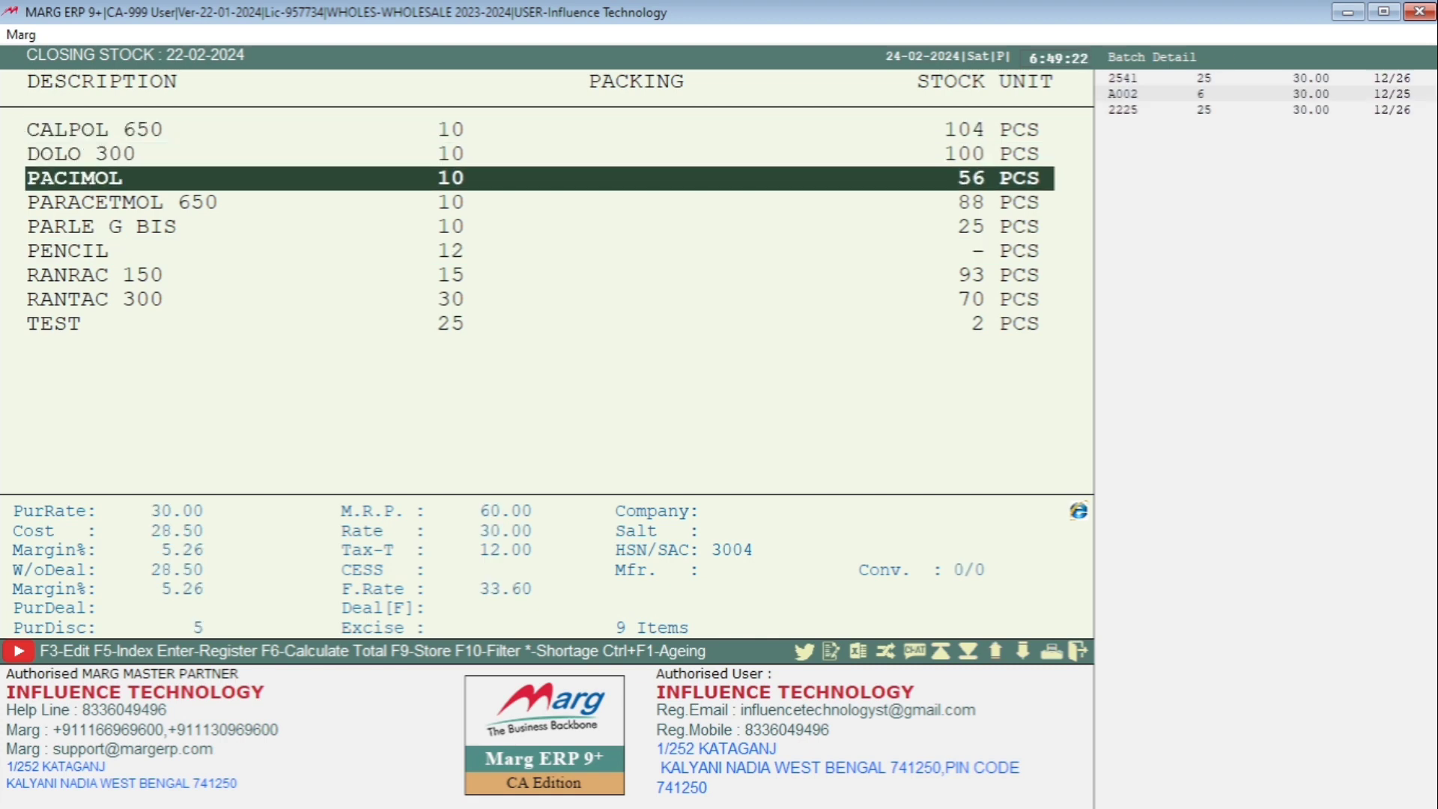
{"action": "key", "text": "Down"}
{"action": "key", "text": "Down"}
{"action": "key", "text": "Down"}
{"action": "key", "text": "Down"}
{"action": "key", "text": "Up"}
{"action": "key", "text": "Up"}
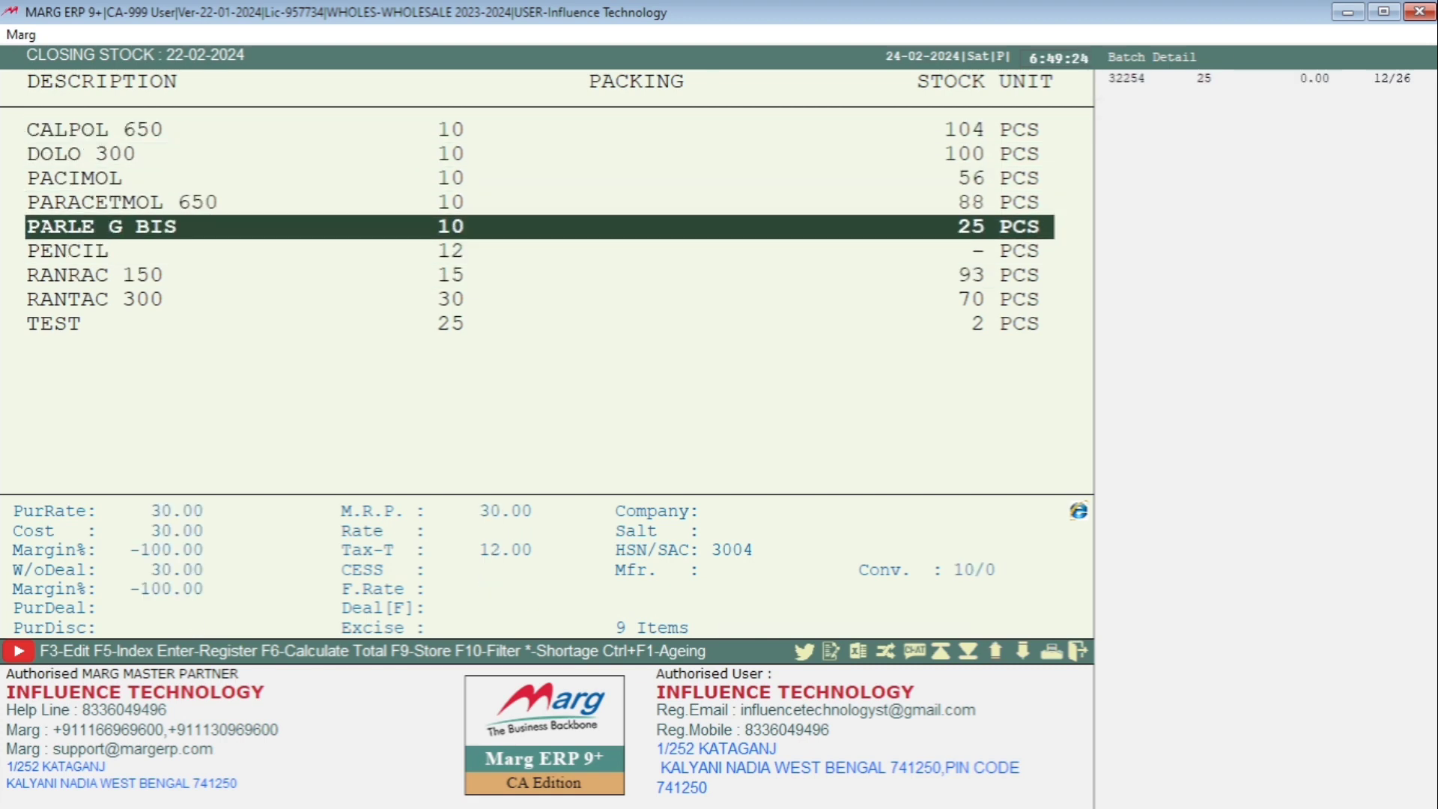
{"action": "key", "text": "Up"}
{"action": "key", "text": "Up"}
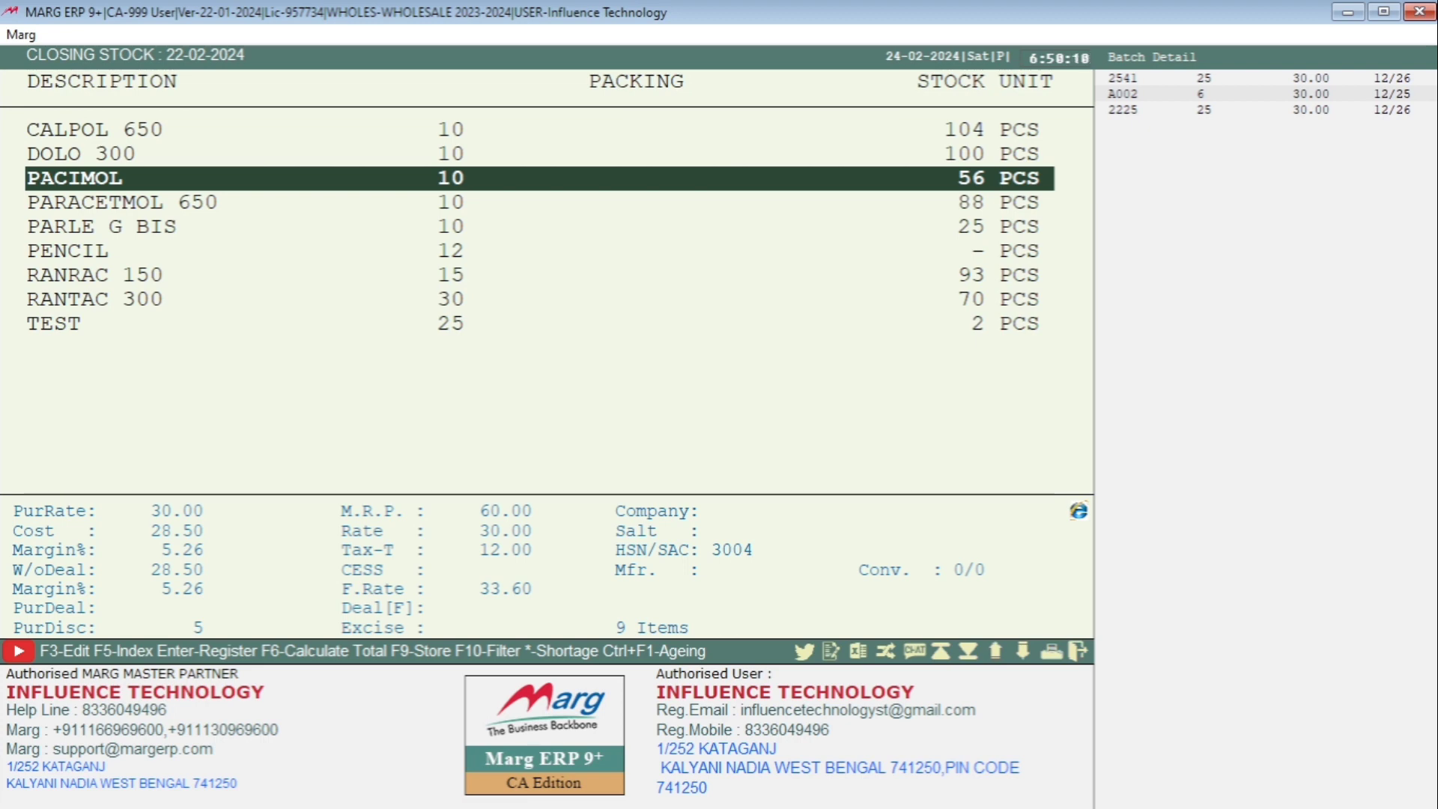
{"action": "key", "text": "Escape"}
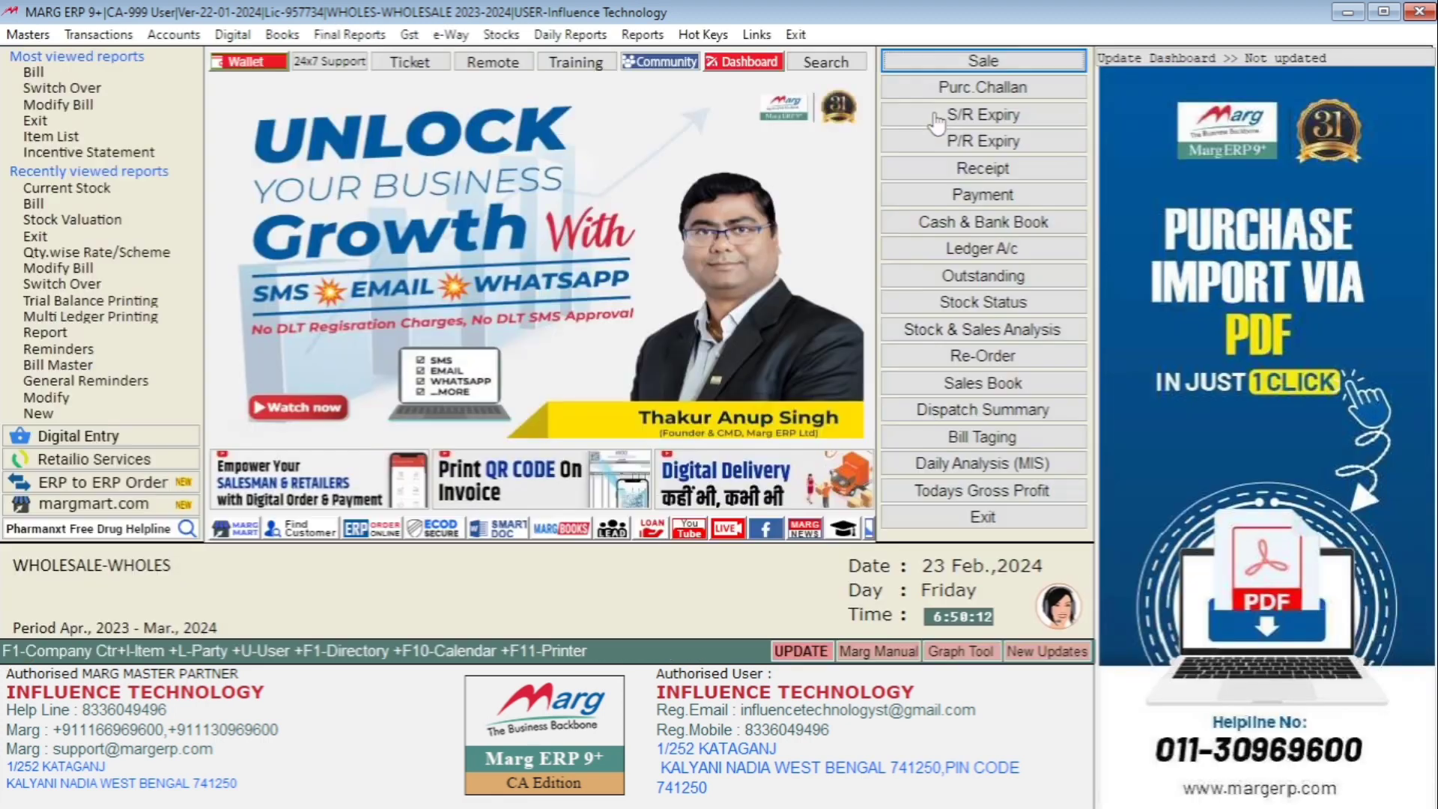
Open the Stock Valuation report setup
{"action": "key", "text": "Right"}
{"action": "key", "text": "Right"}
{"action": "key", "text": "Right"}
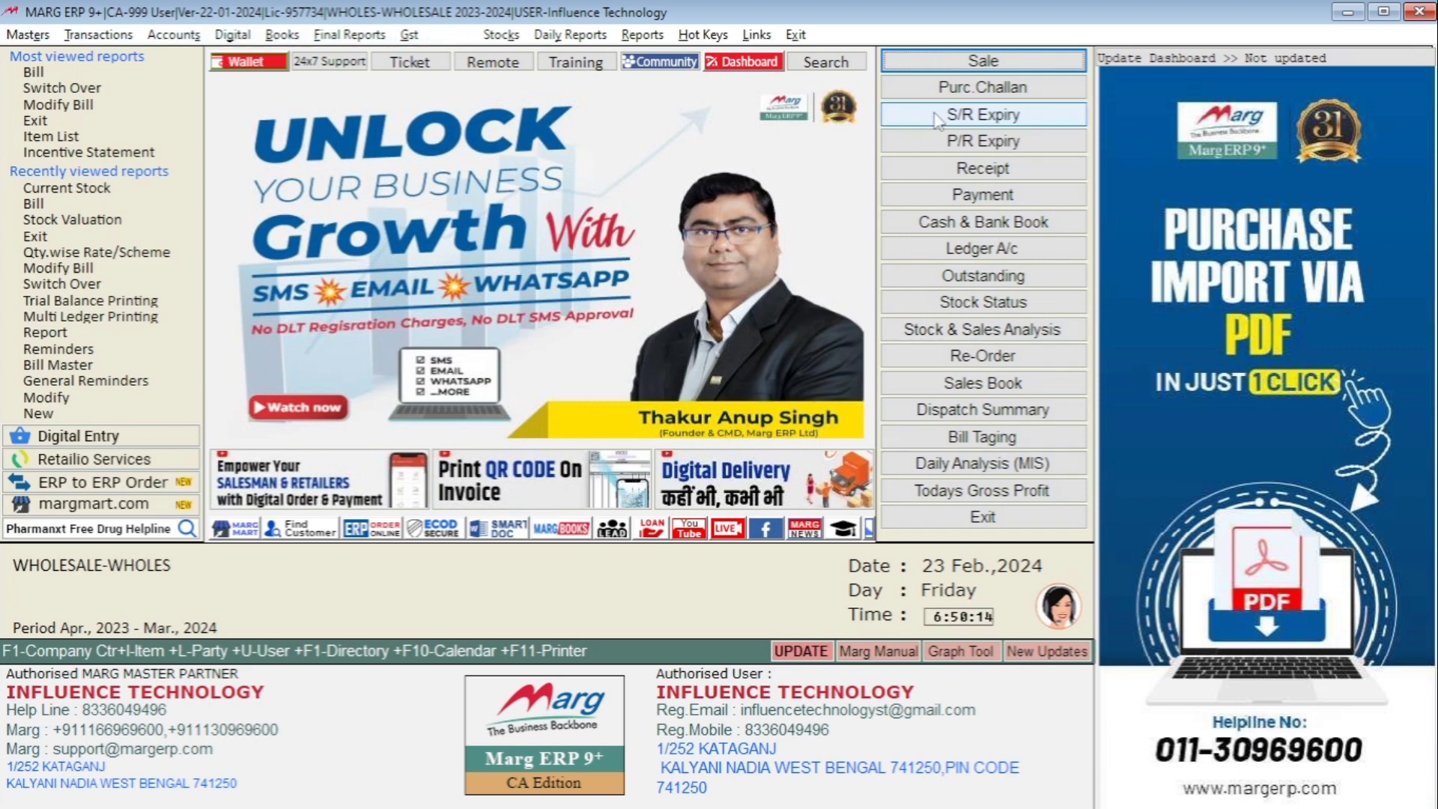
{"action": "key", "text": "Down"}
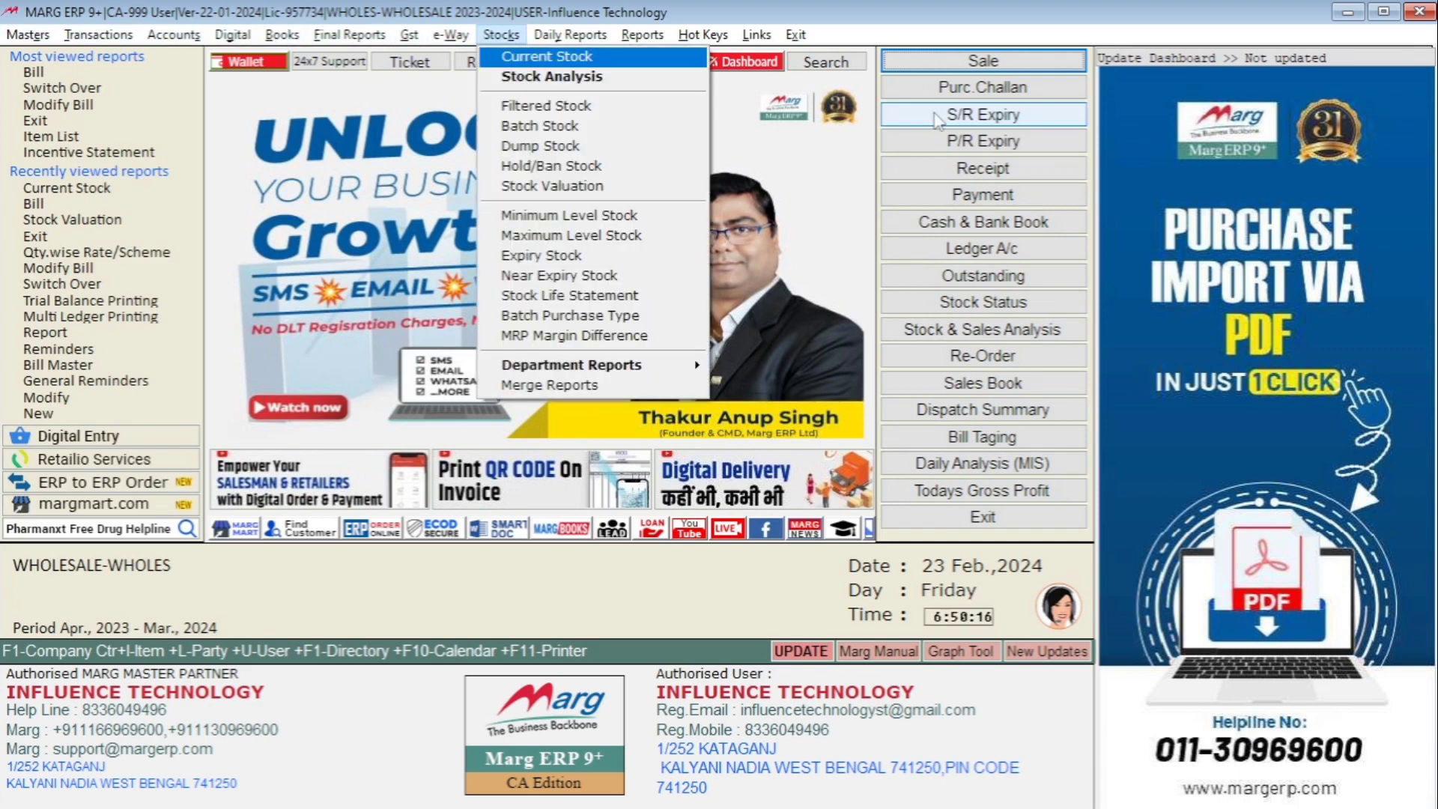
{"action": "key", "text": "Down"}
{"action": "key", "text": "Down"}
{"action": "key", "text": "Down"}
{"action": "key", "text": "Down"}
{"action": "key", "text": "Down"}
{"action": "key", "text": "Down"}
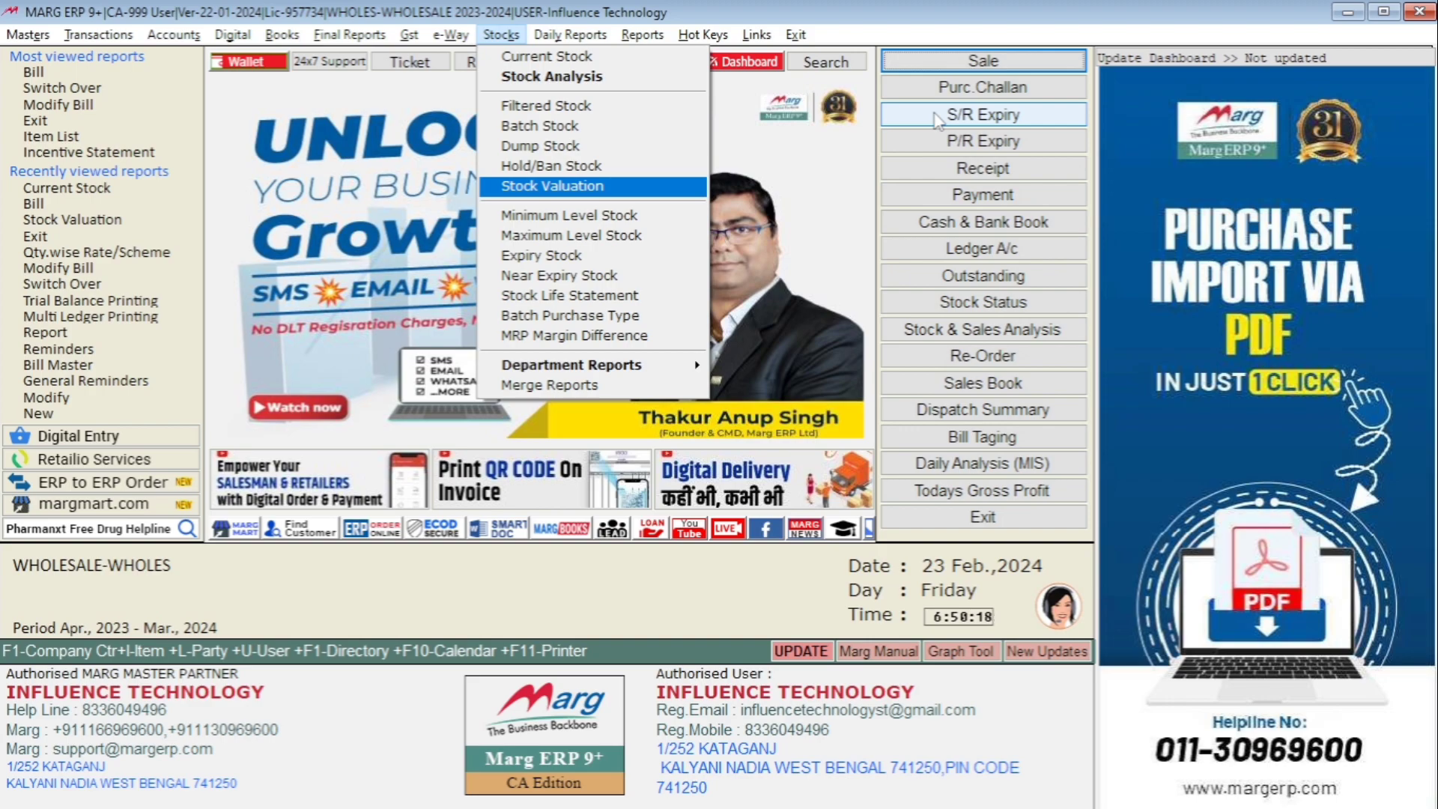
{"action": "key", "text": "Return"}
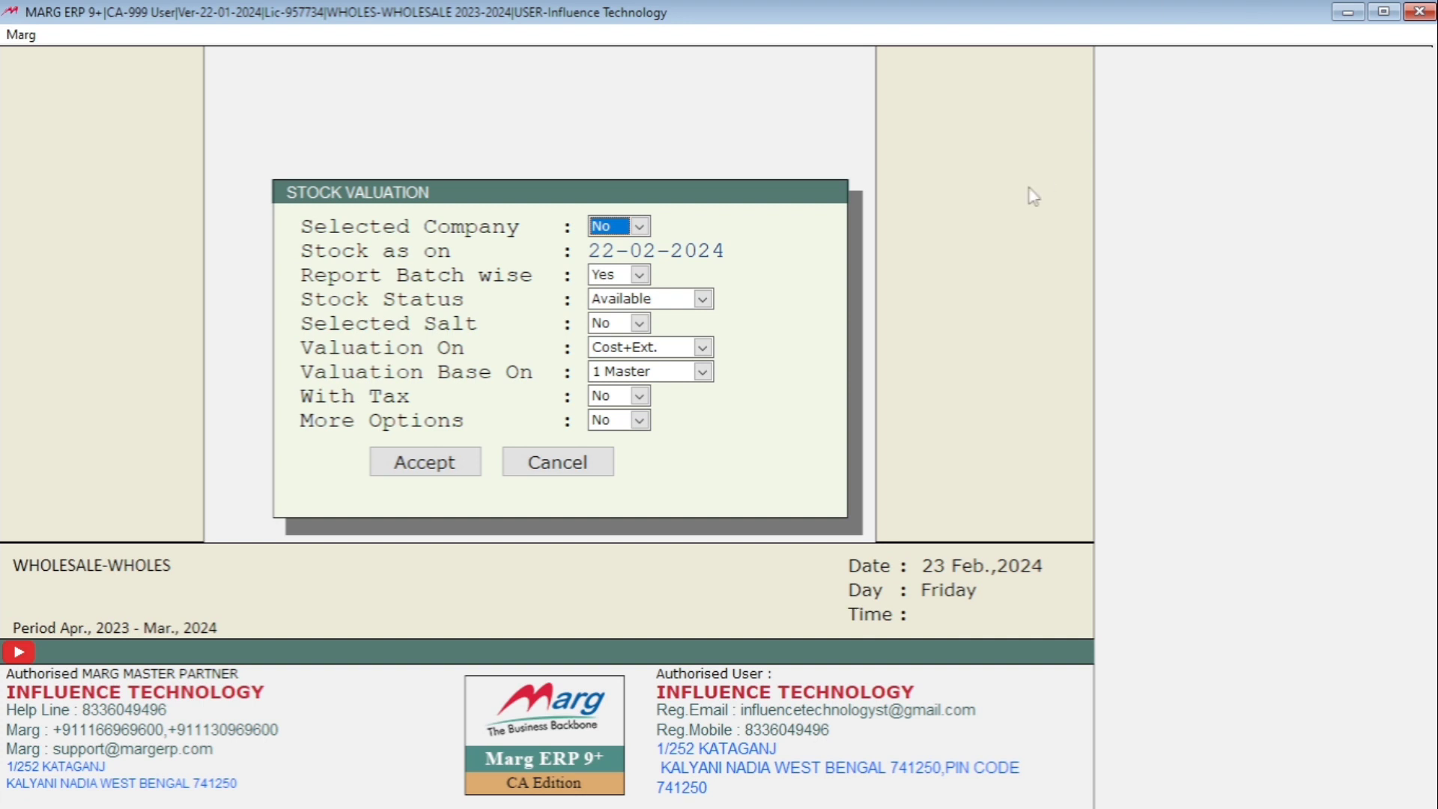
Set Selected Company to Yes and leave the company selection list without picking a company
{"action": "left_click", "coordinate": [638, 226]}
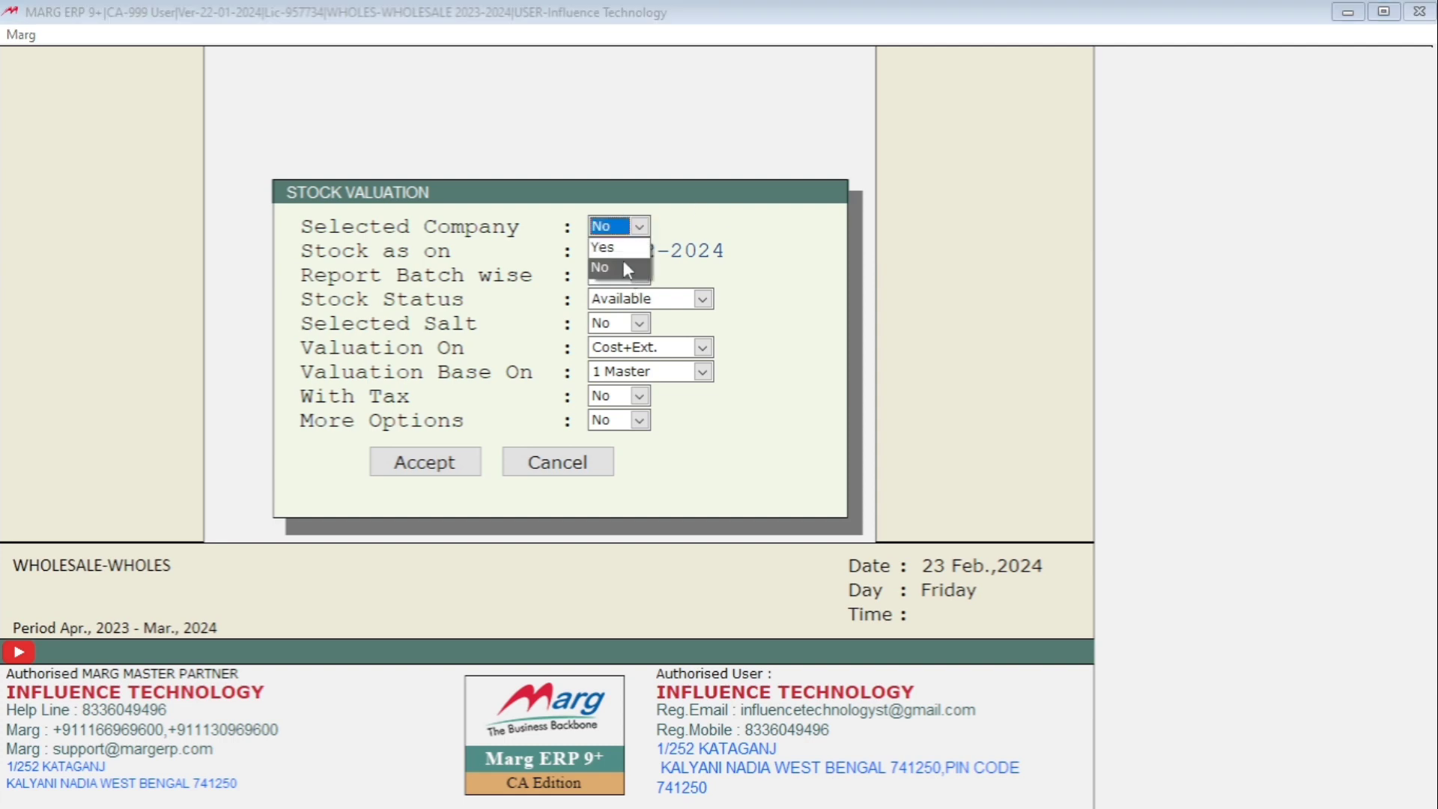
{"action": "left_click", "coordinate": [624, 247]}
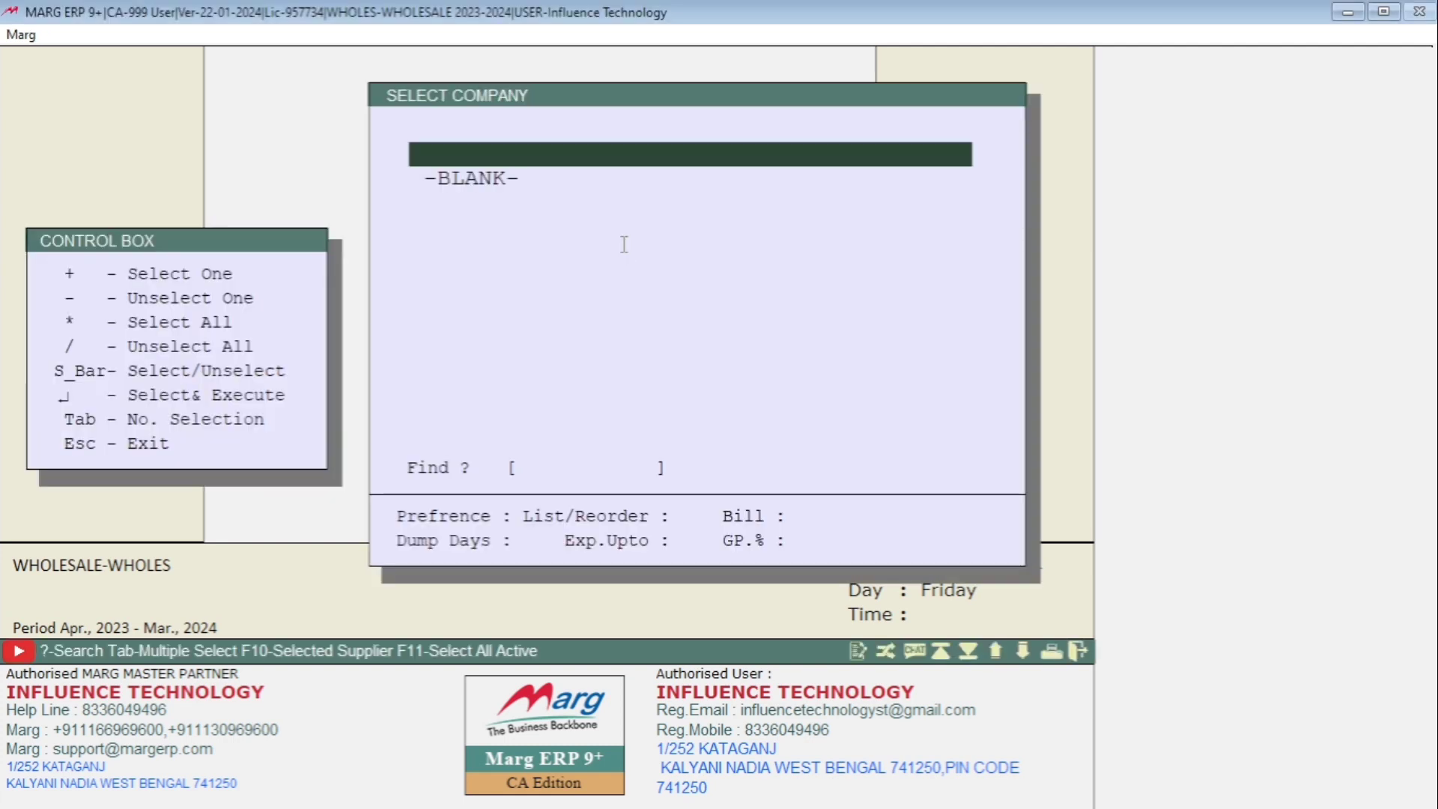
{"action": "key", "text": "Escape"}
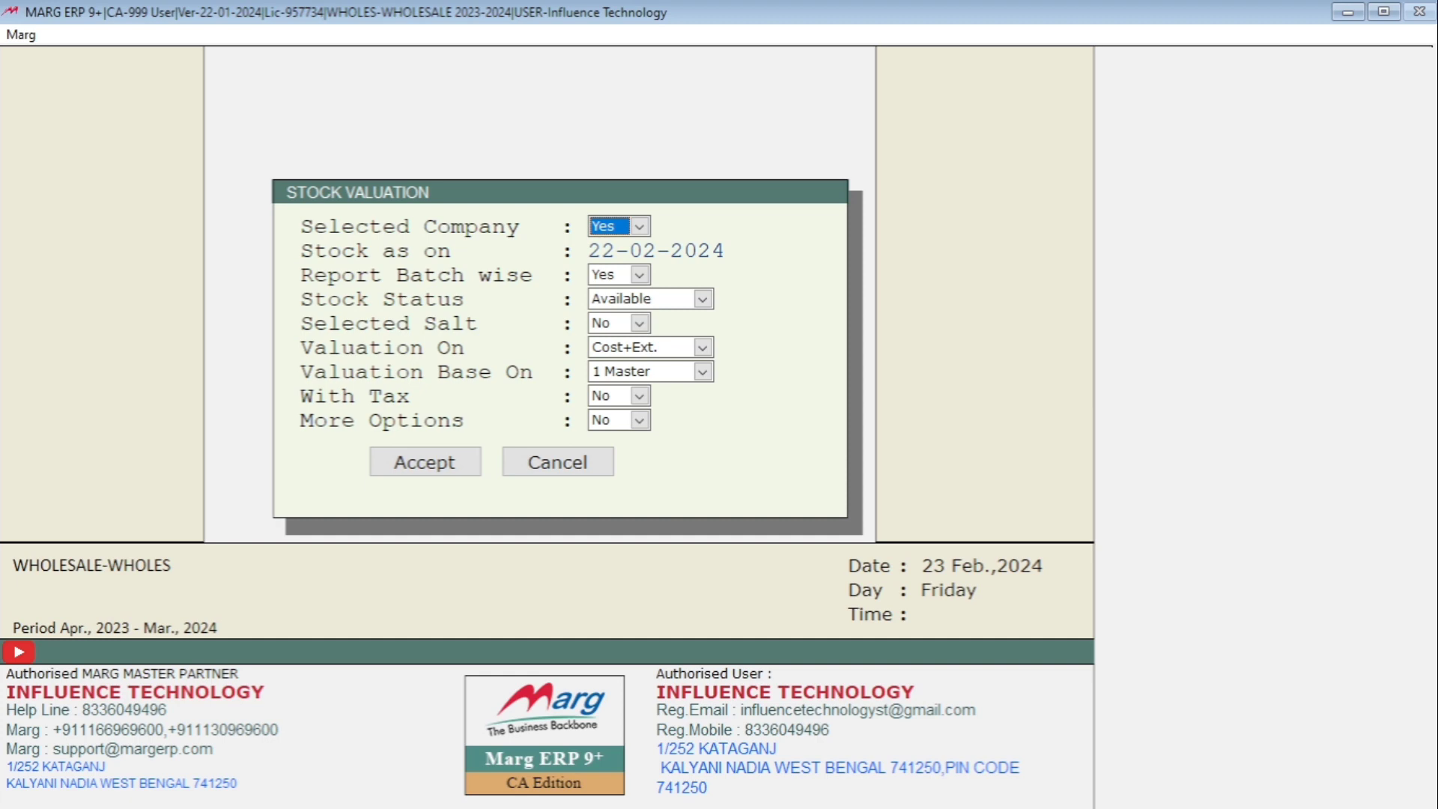
Set the Stock as on date to 24-02-2024, keeping Report Batch wise at Yes and Stock Status at Available
{"action": "key", "text": "Return"}
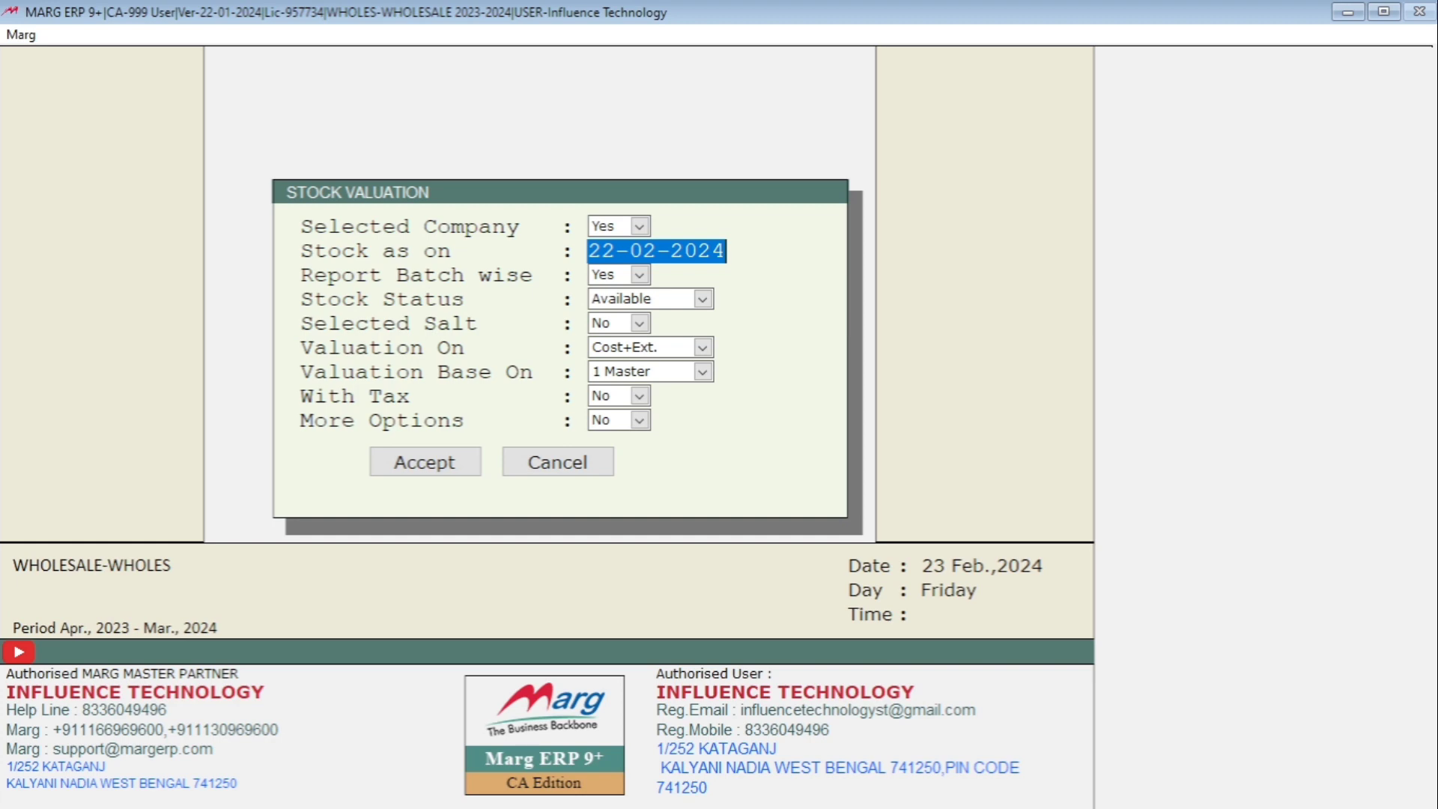
{"action": "type", "text": "2402"}
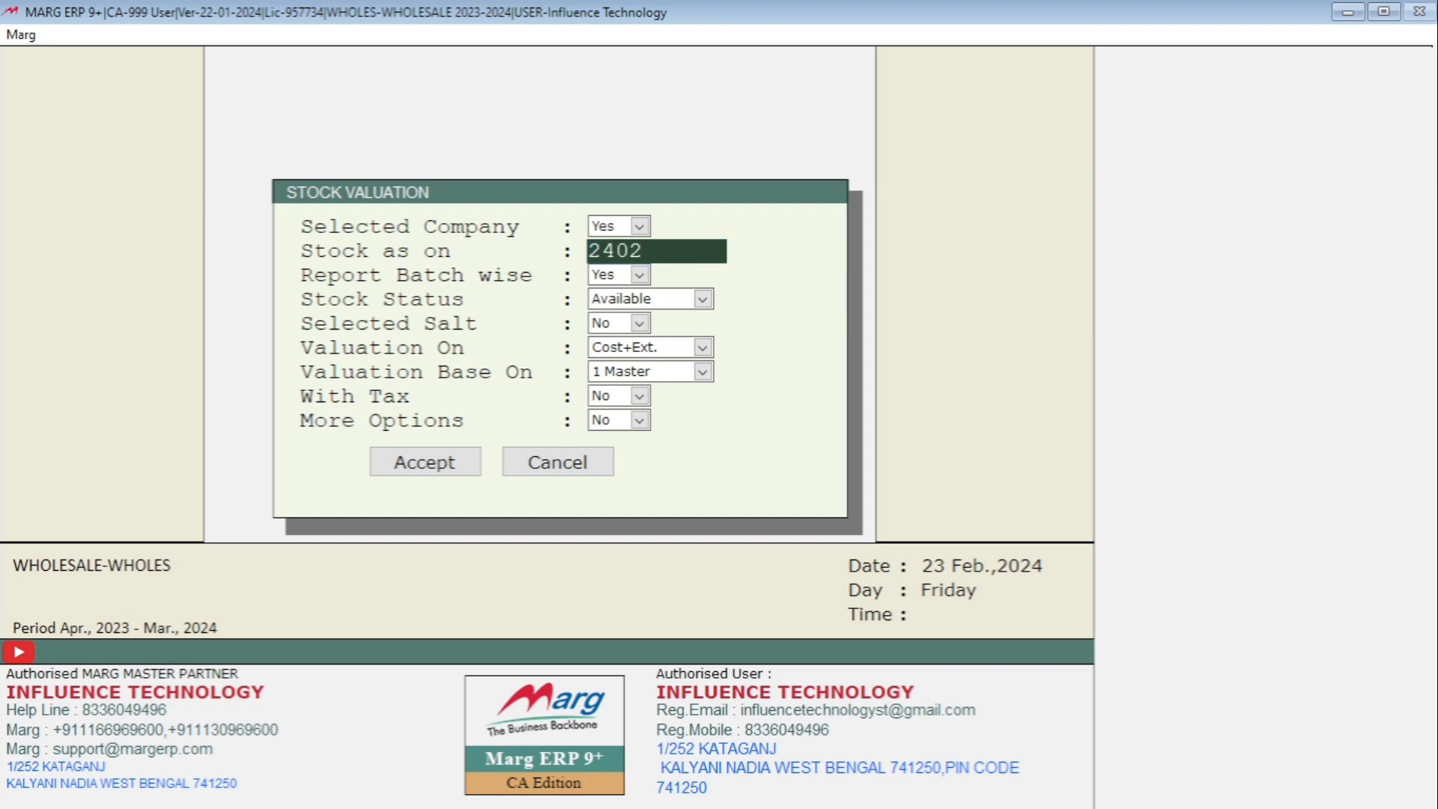
{"action": "key", "text": "Return"}
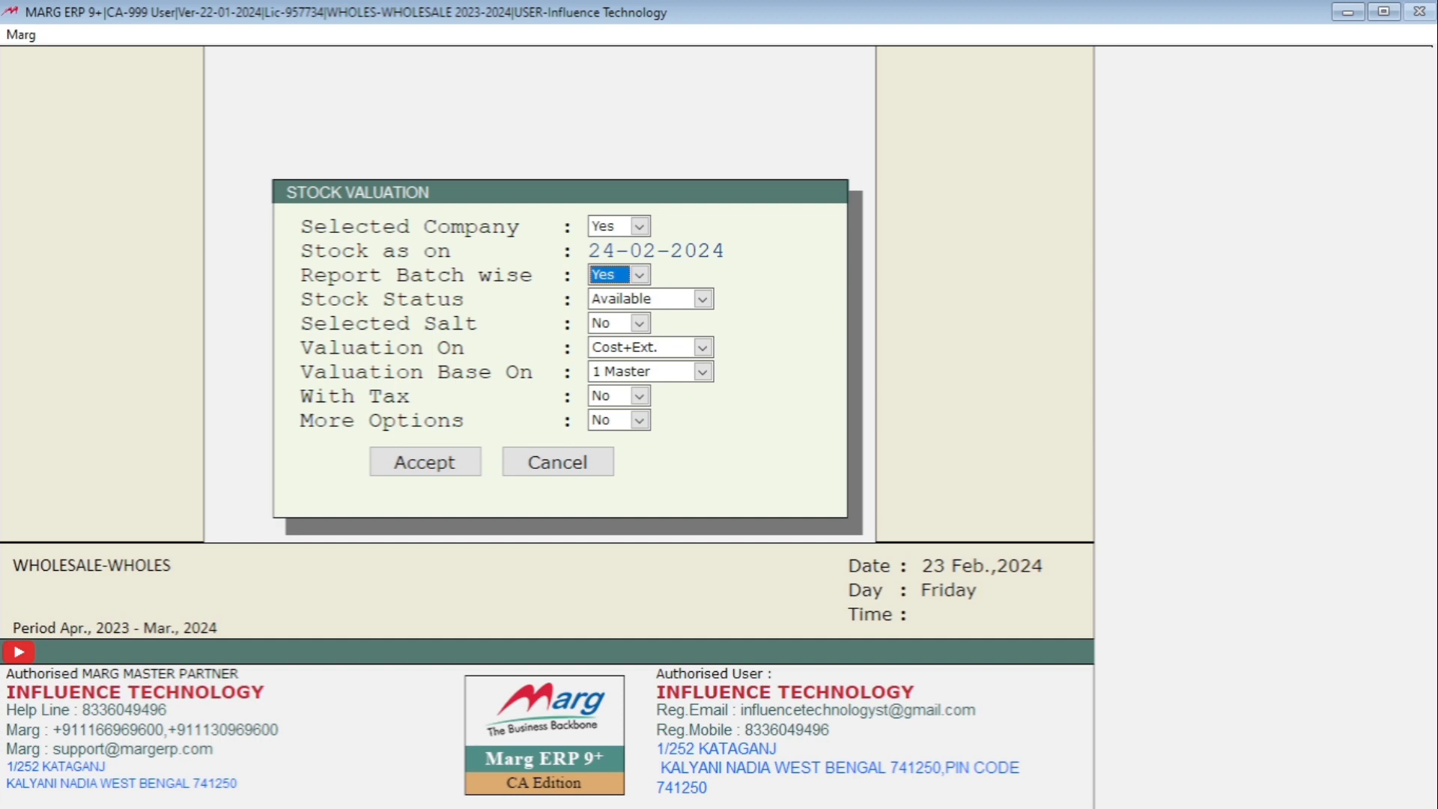
{"action": "key", "text": "Return"}
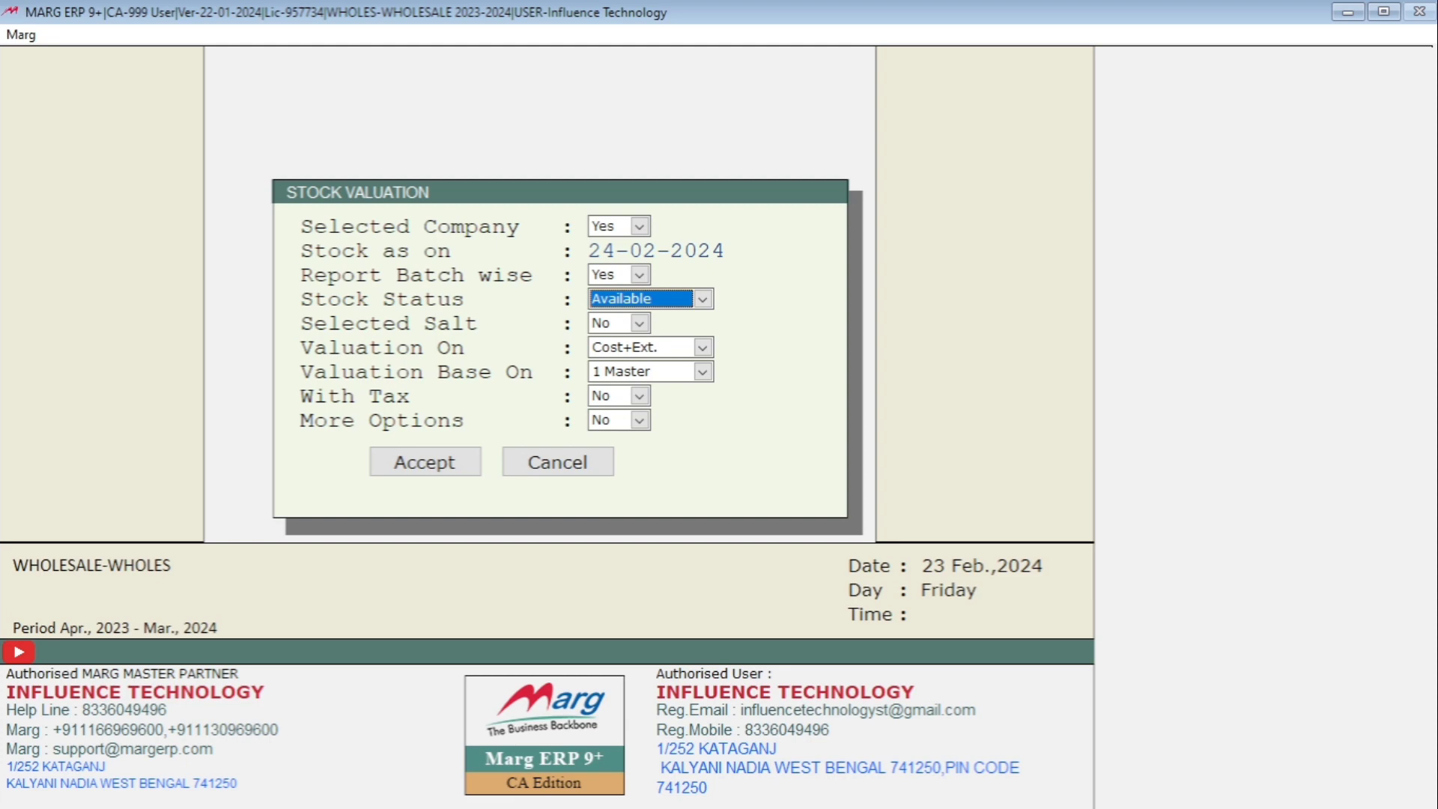
{"action": "left_click", "coordinate": [608, 323]}
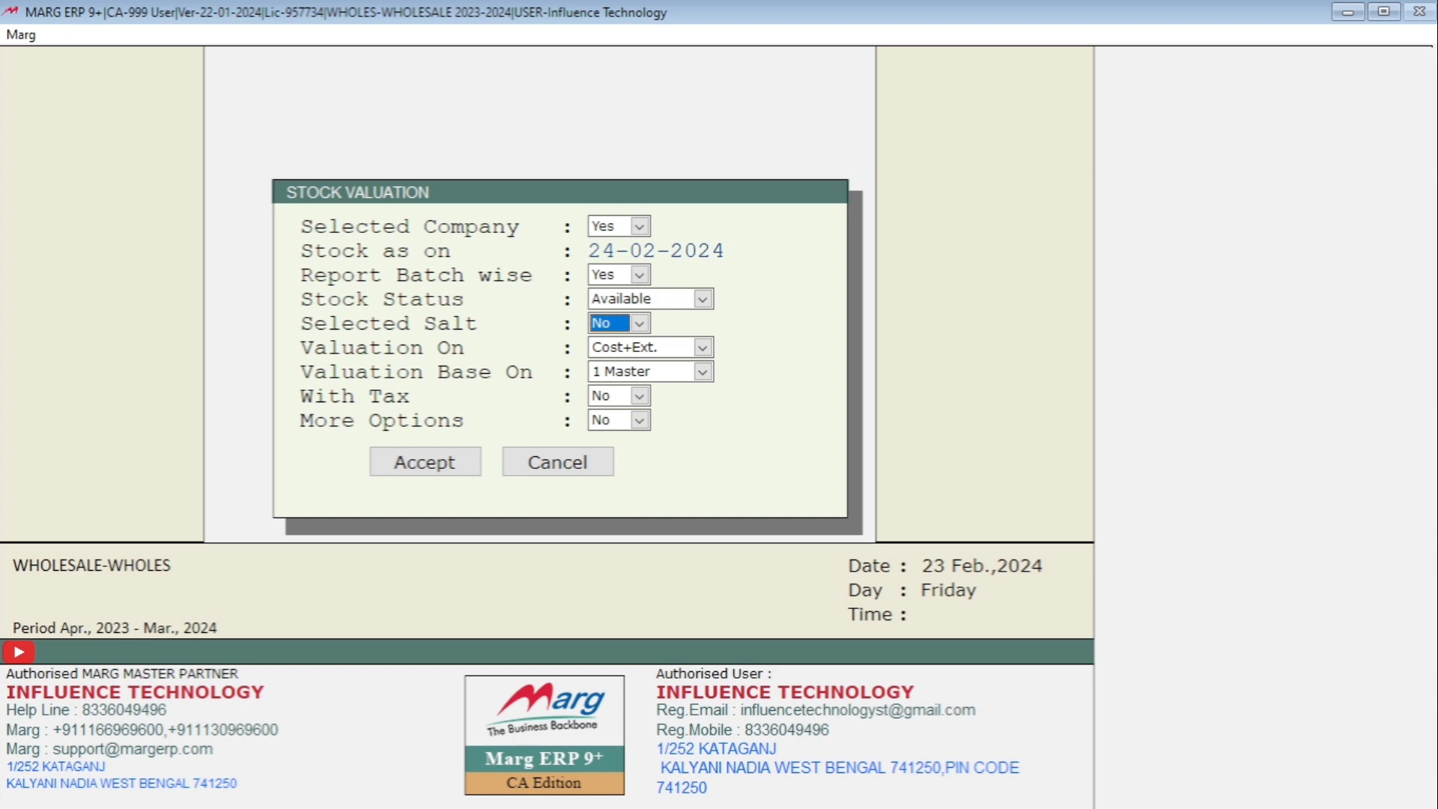
Examine the purchase rate, cost and Rate A to G choices offered for Valuation On
{"action": "left_click", "coordinate": [641, 347]}
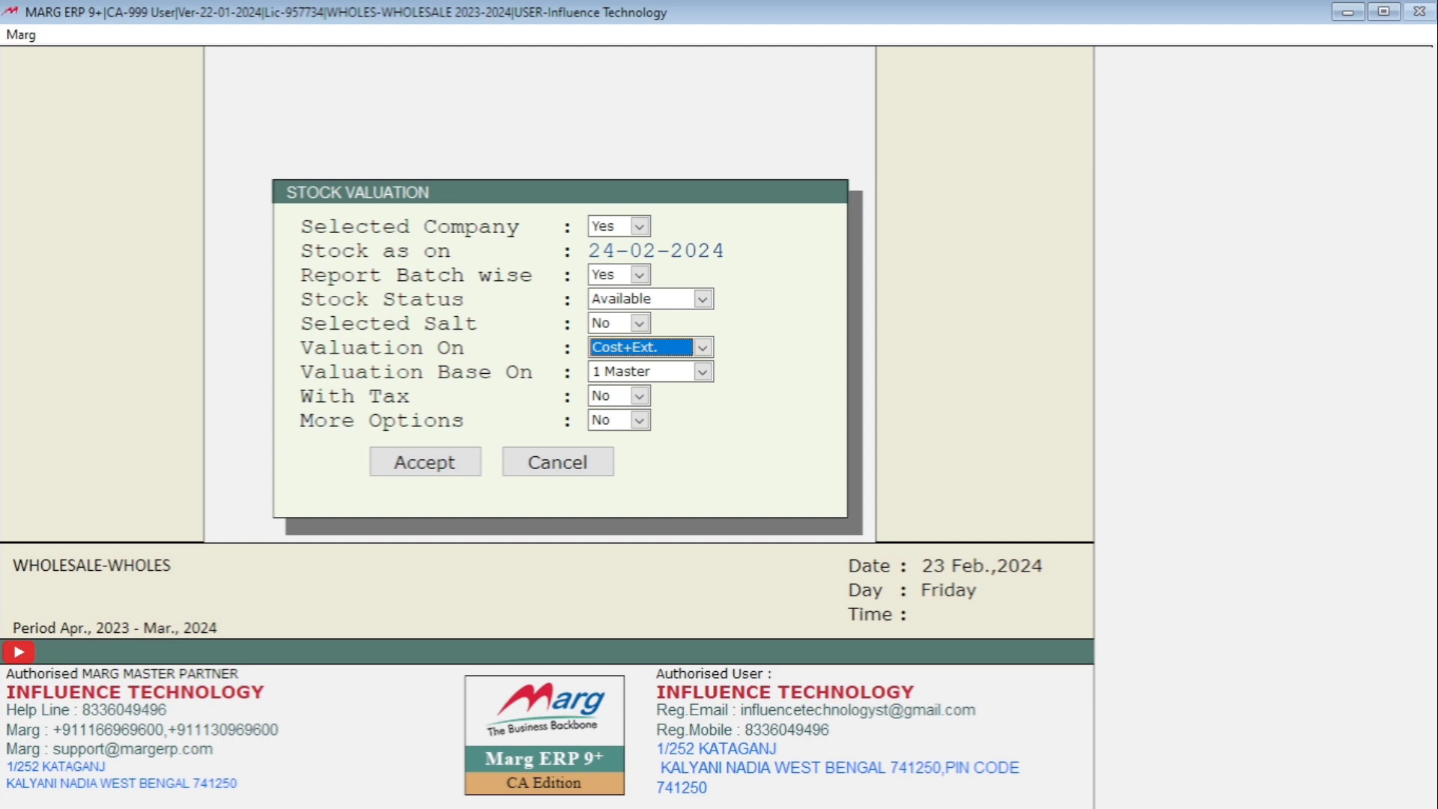
{"action": "key", "text": "alt+Down"}
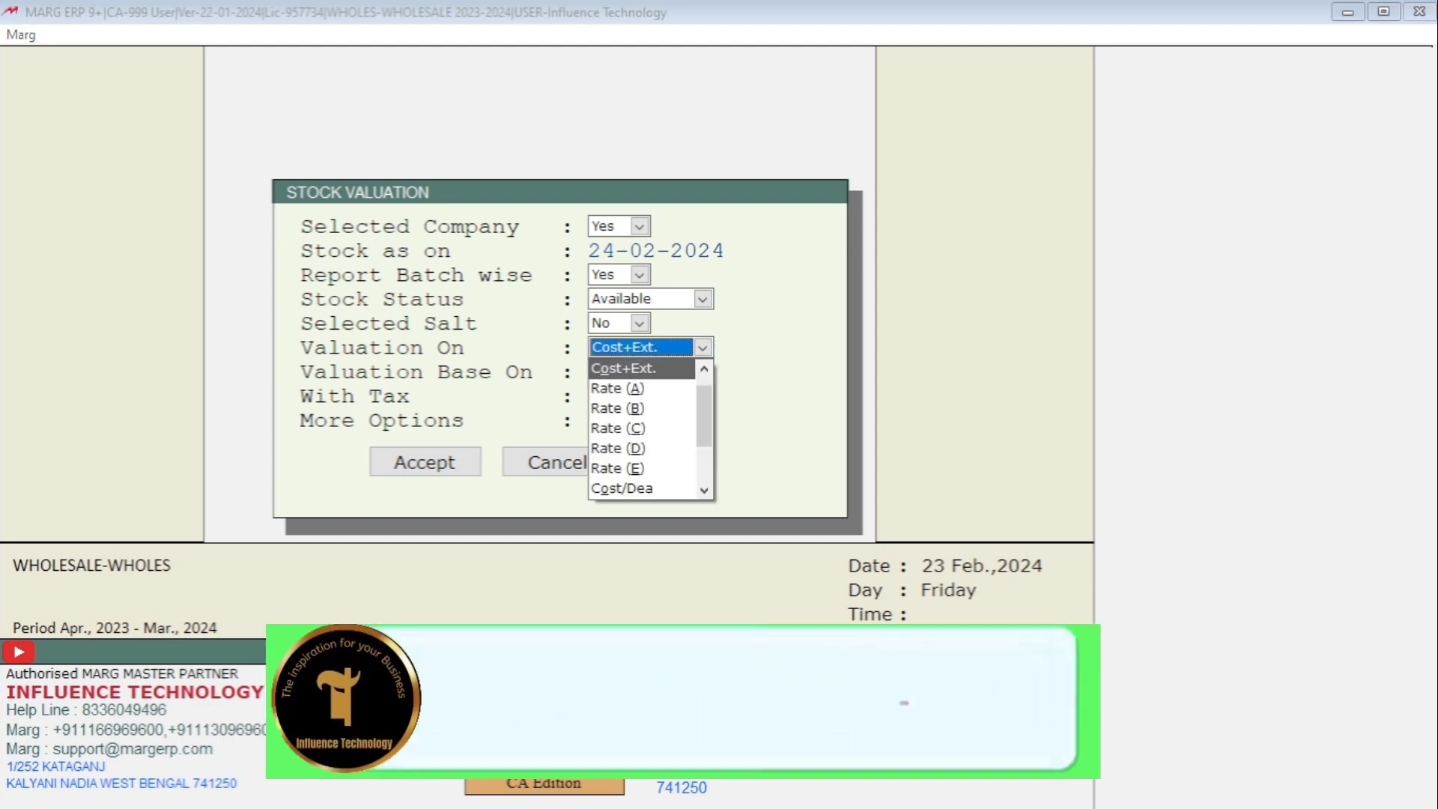
{"action": "key", "text": "Down"}
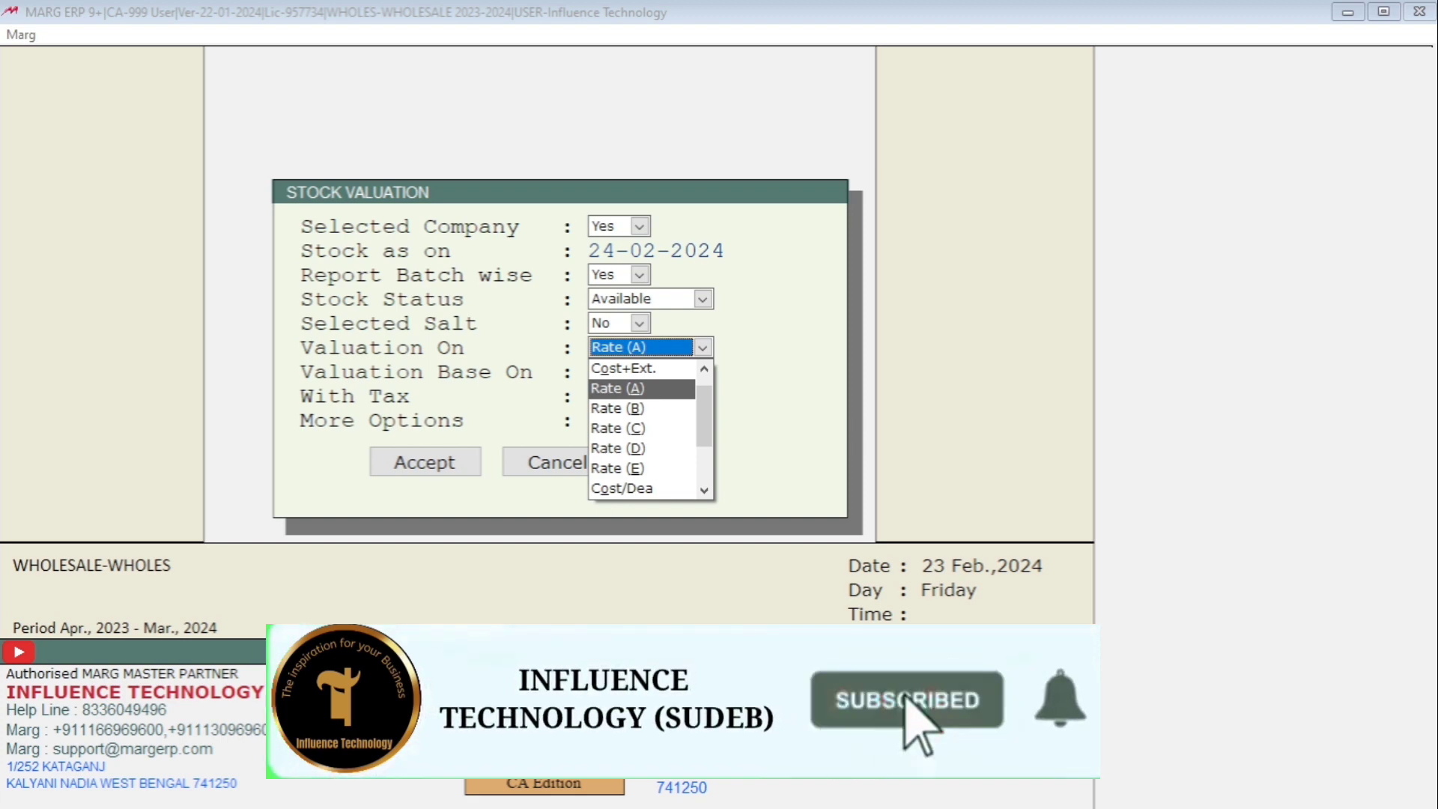
{"action": "key", "text": "Down"}
{"action": "key", "text": "Down"}
{"action": "key", "text": "Down"}
{"action": "key", "text": "Down"}
{"action": "key", "text": "Down"}
{"action": "key", "text": "Down"}
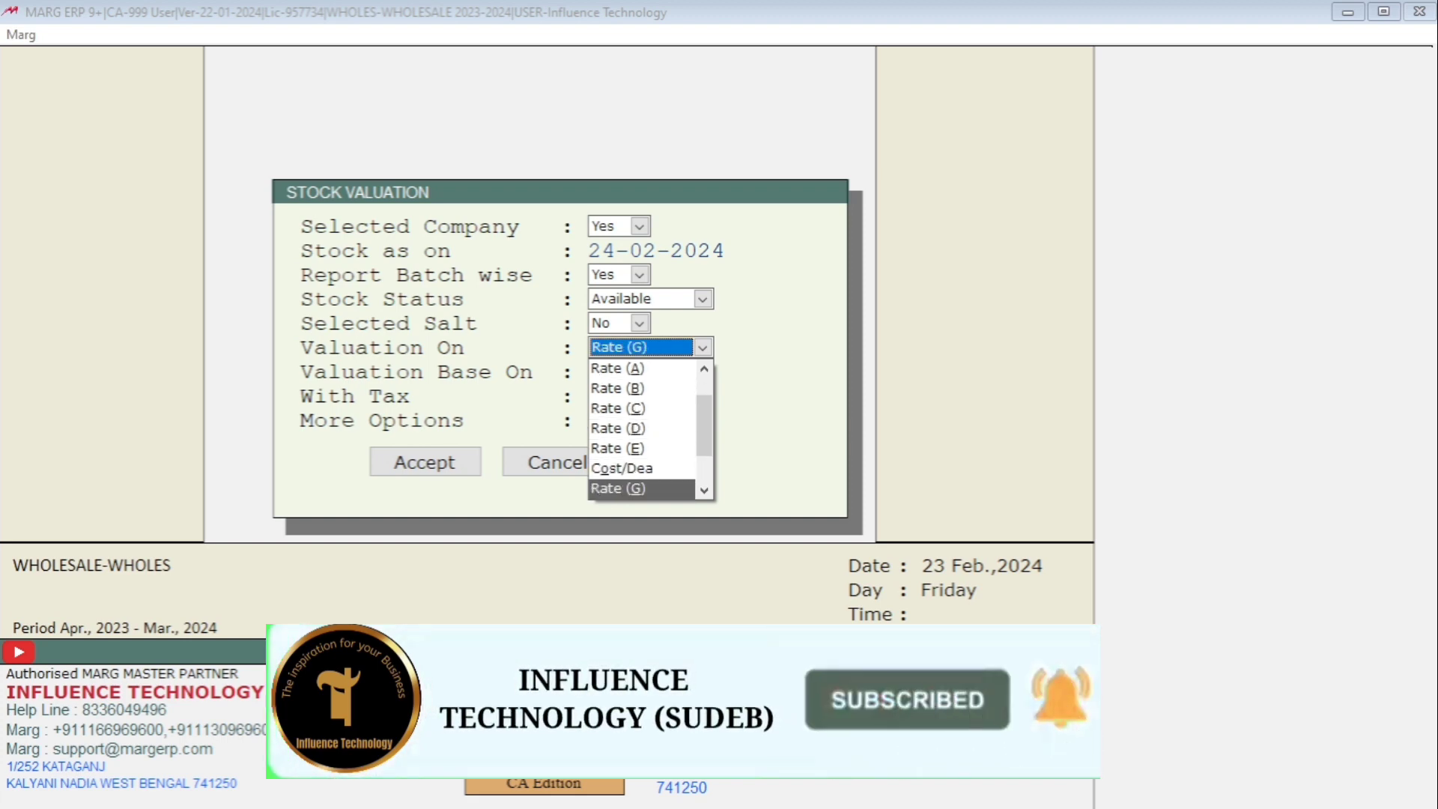
{"action": "key", "text": "Up"}
{"action": "key", "text": "Home"}
{"action": "key", "text": "Down"}
{"action": "key", "text": "Down"}
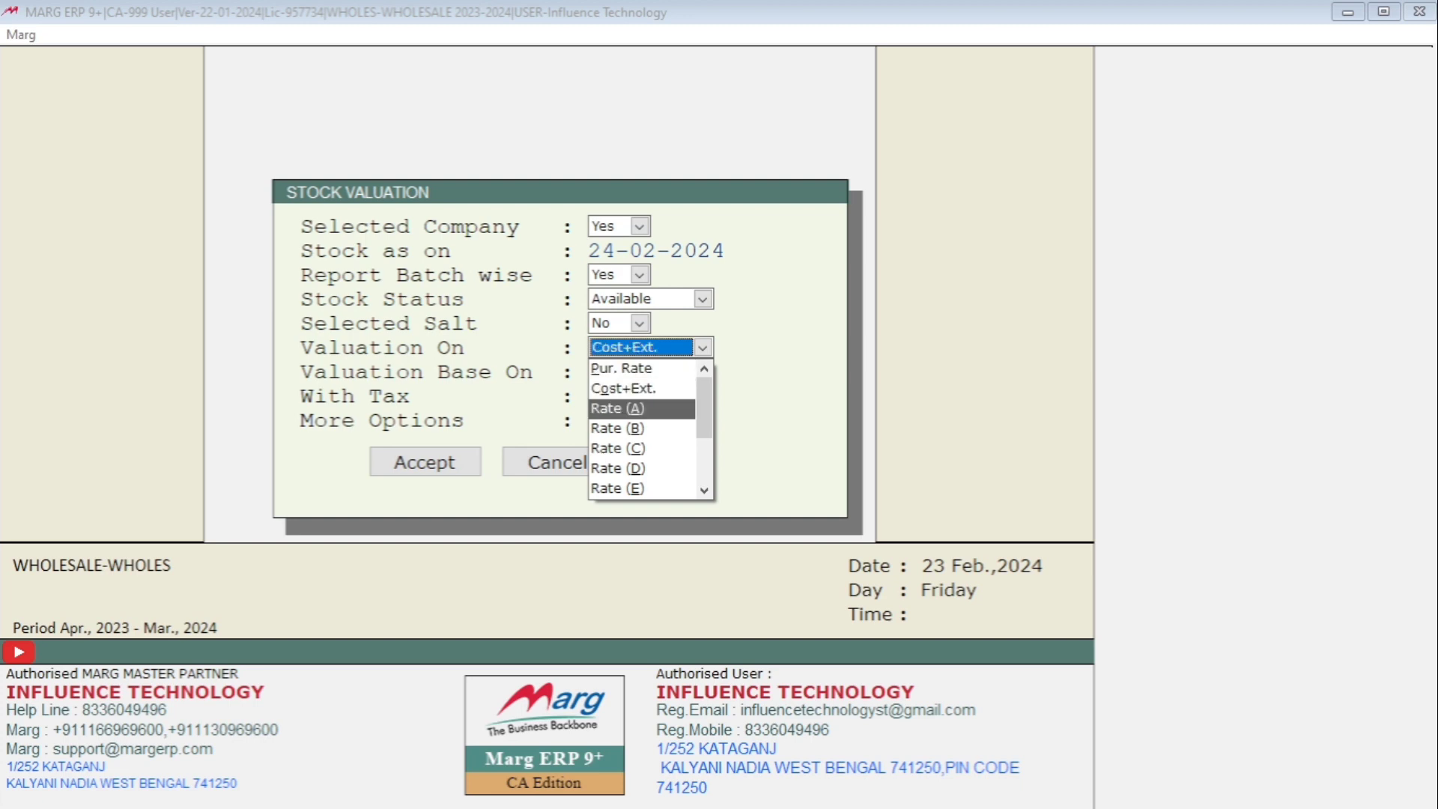
{"action": "key", "text": "Up"}
{"action": "key", "text": "Up"}
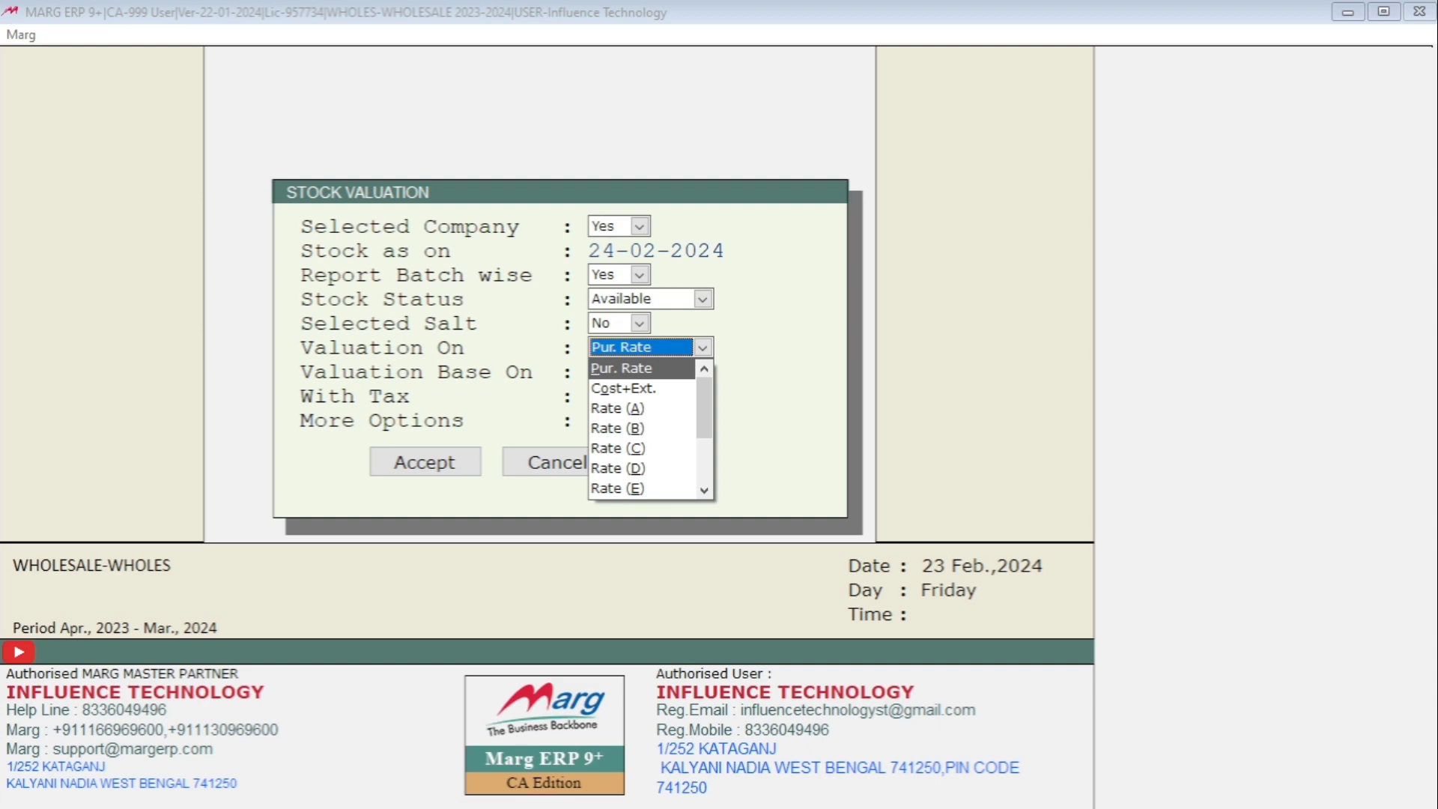
{"action": "key", "text": "Down"}
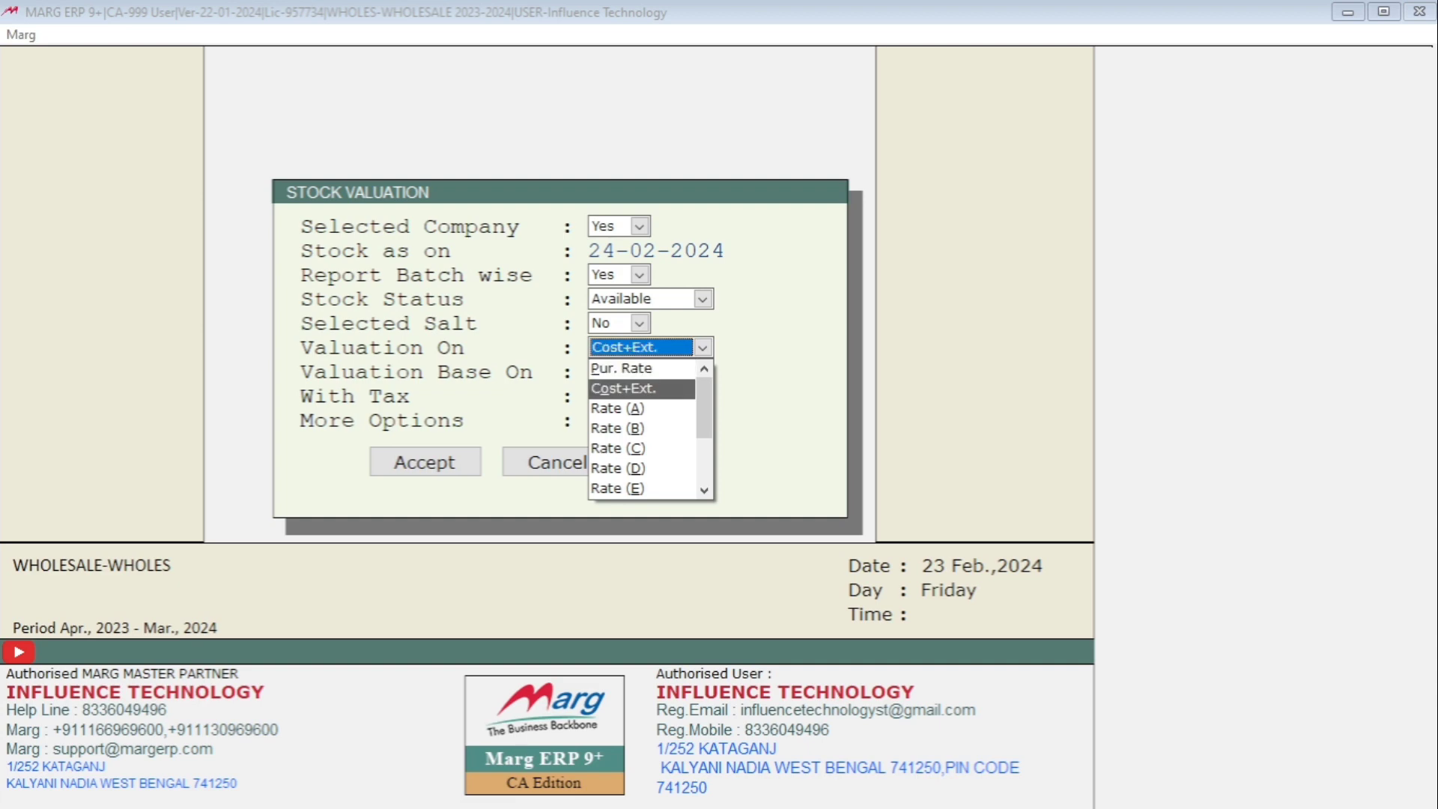
Set Valuation On to M.R.P
{"action": "key", "text": "Up"}
{"action": "key", "text": "Down"}
{"action": "key", "text": "m"}
{"action": "key", "text": "Return"}
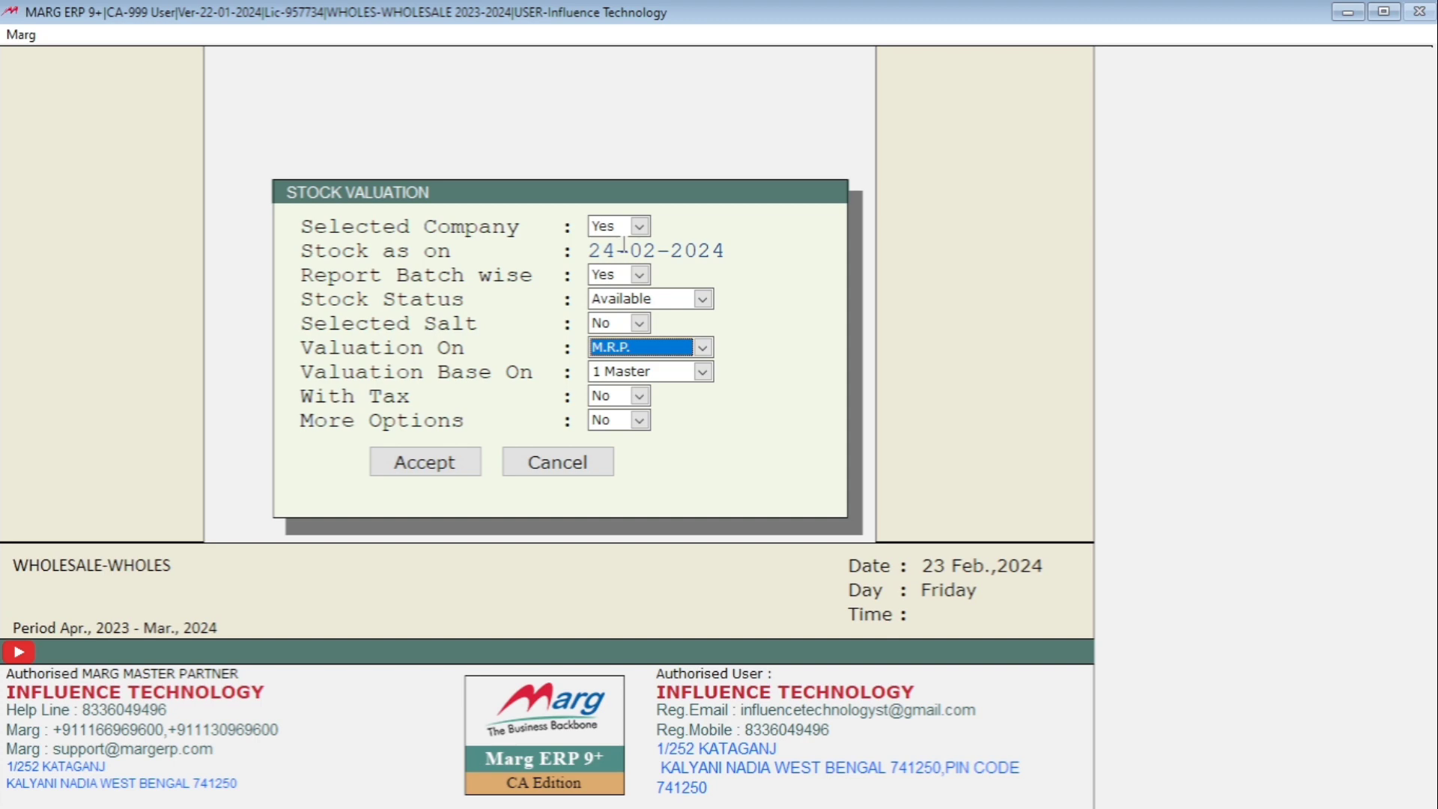
Set Valuation On to Pur. Rate and keep Valuation Base On at 1 Master
{"action": "key", "text": "alt+Down"}
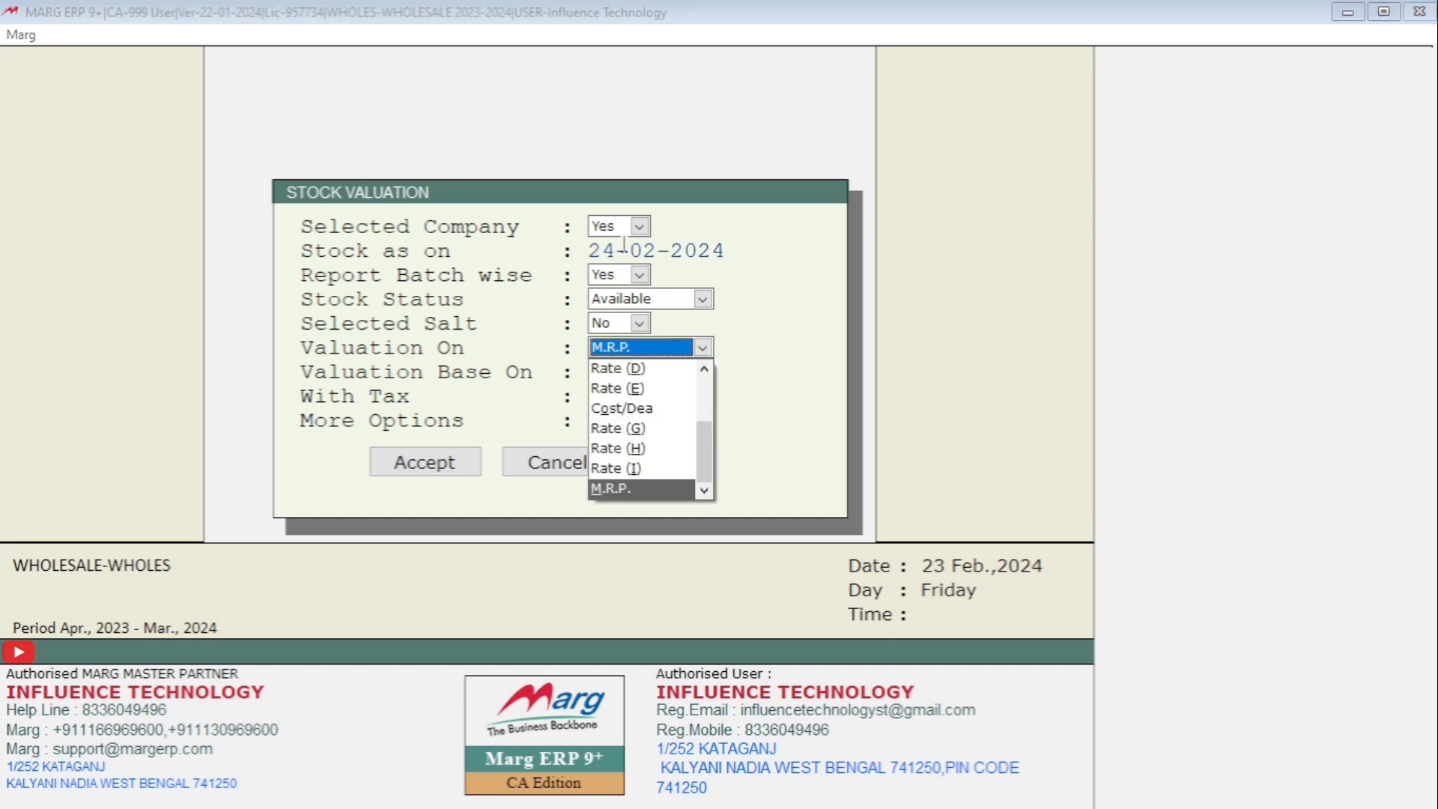
{"action": "key", "text": "p"}
{"action": "key", "text": "Return"}
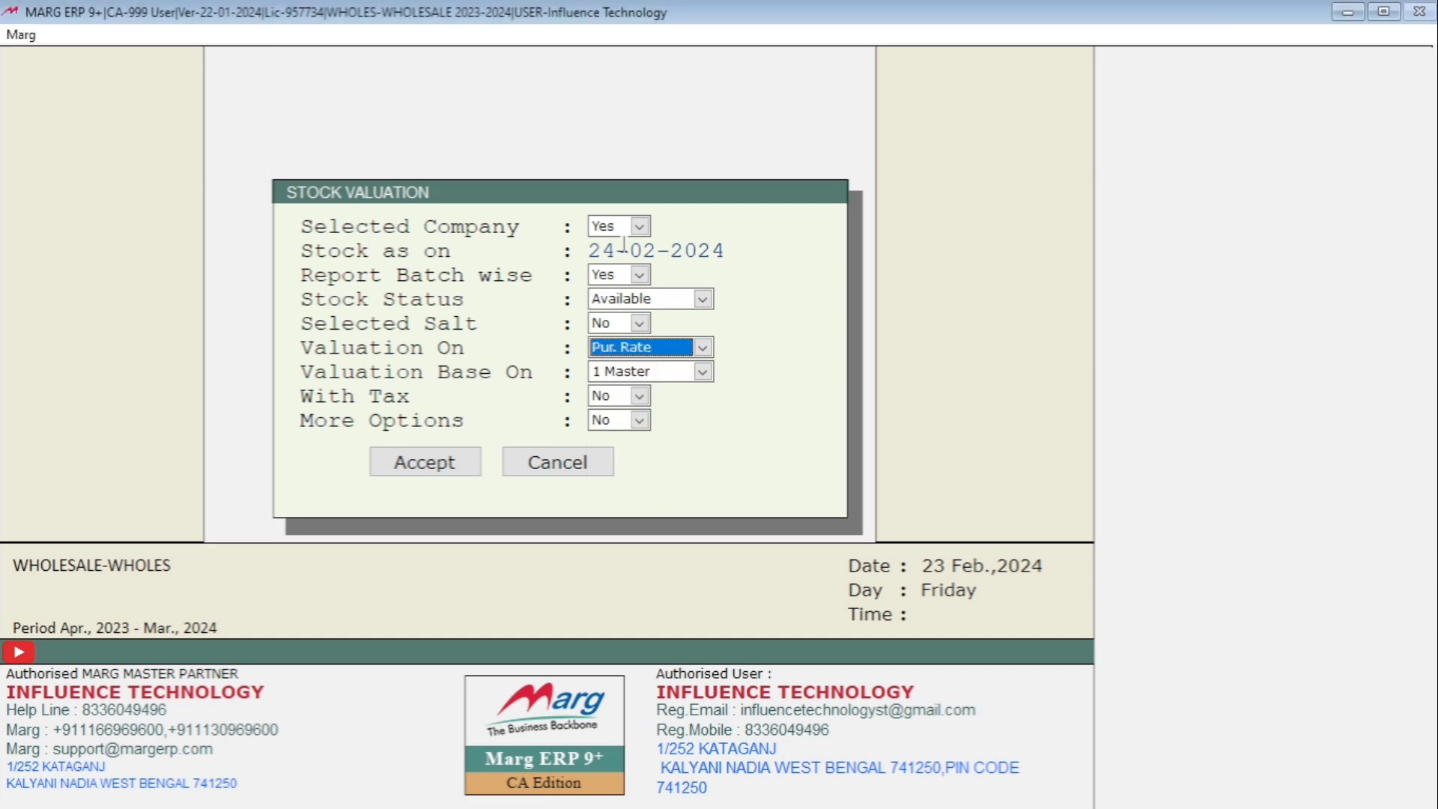
{"action": "key", "text": "Return"}
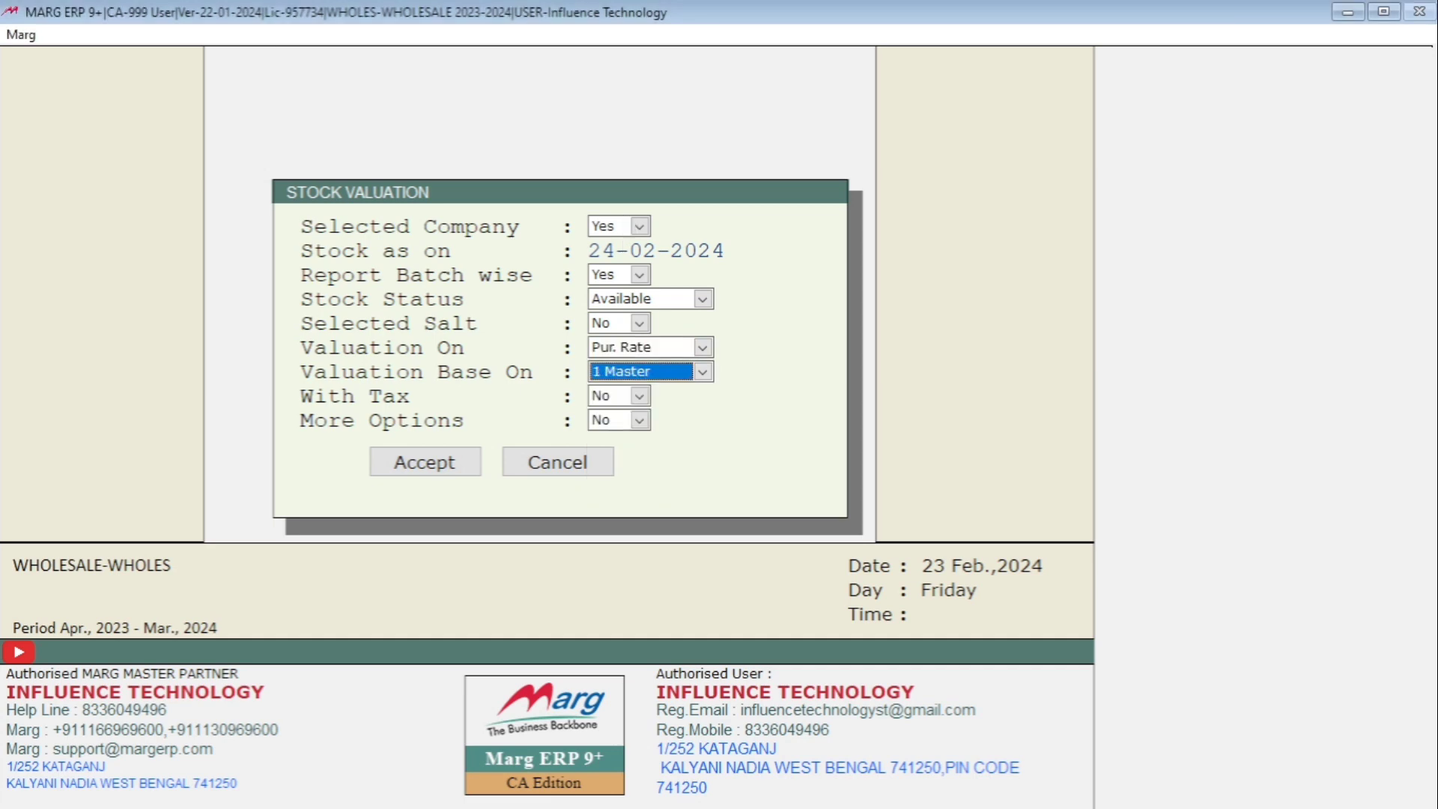
{"action": "key", "text": "alt+Down"}
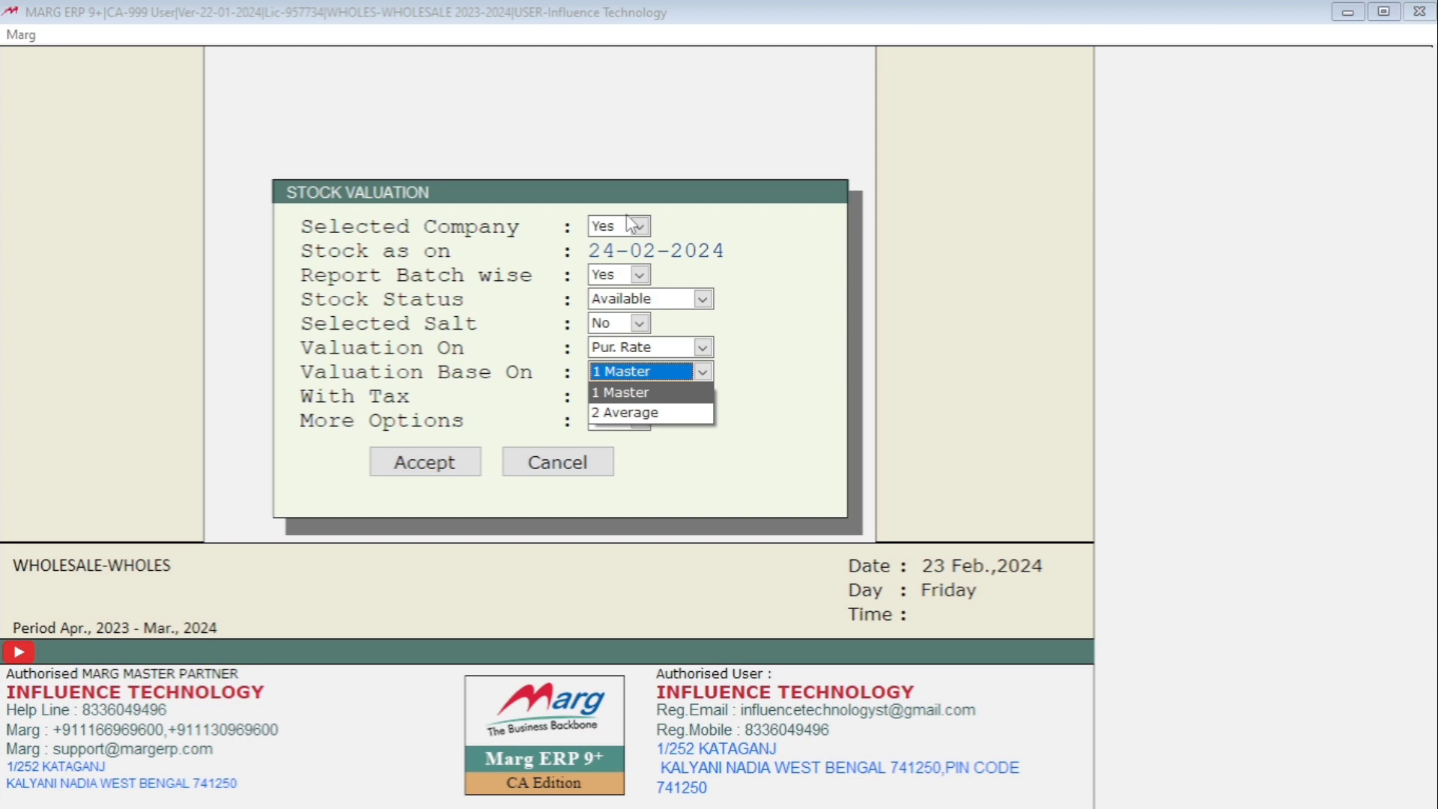
{"action": "key", "text": "Return"}
{"action": "key", "text": "Return"}
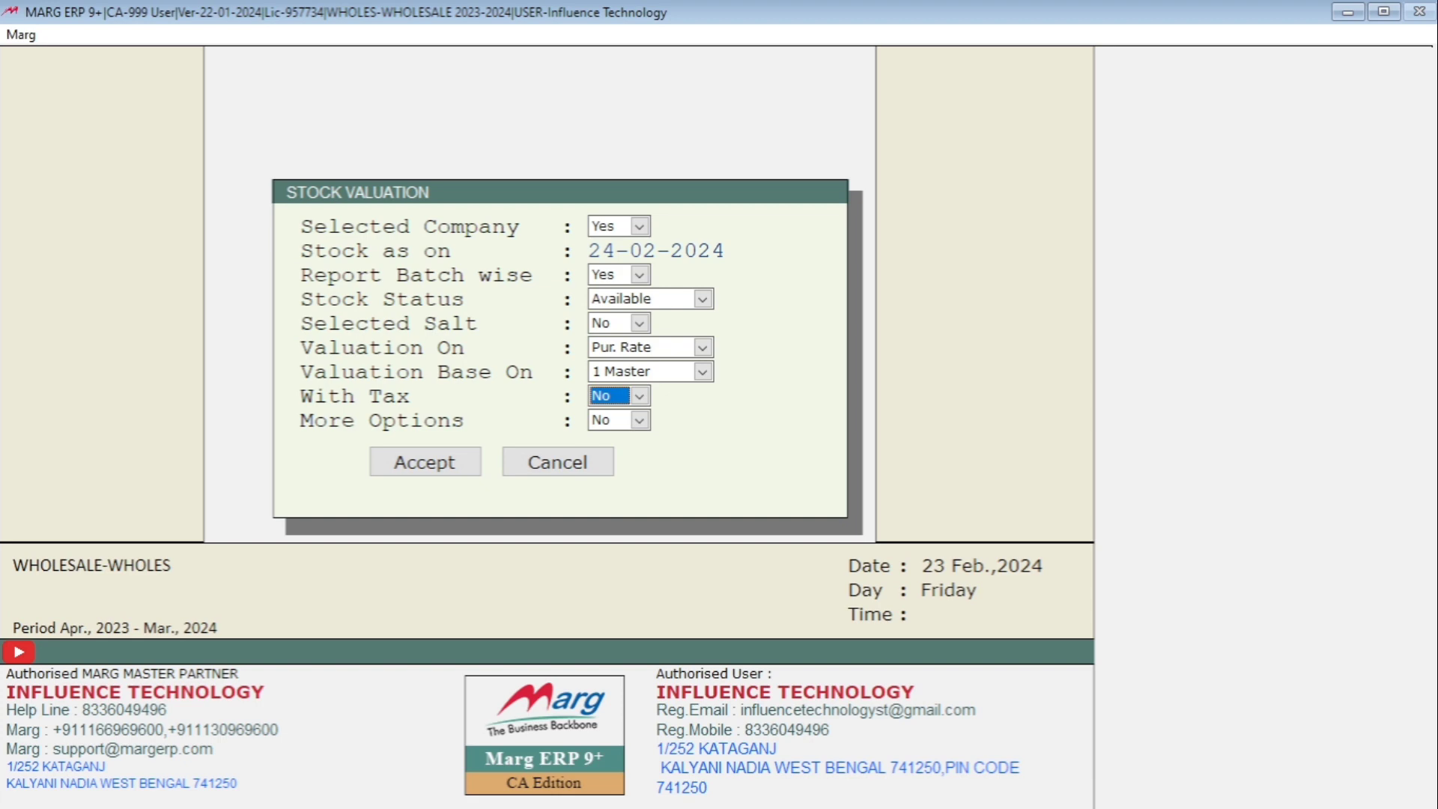
Set More Options to Yes to open the additional stock valuation filters, leaving With Tax at No
{"action": "left_click", "coordinate": [608, 420]}
{"action": "left_click", "coordinate": [639, 420]}
{"action": "left_click", "coordinate": [627, 462]}
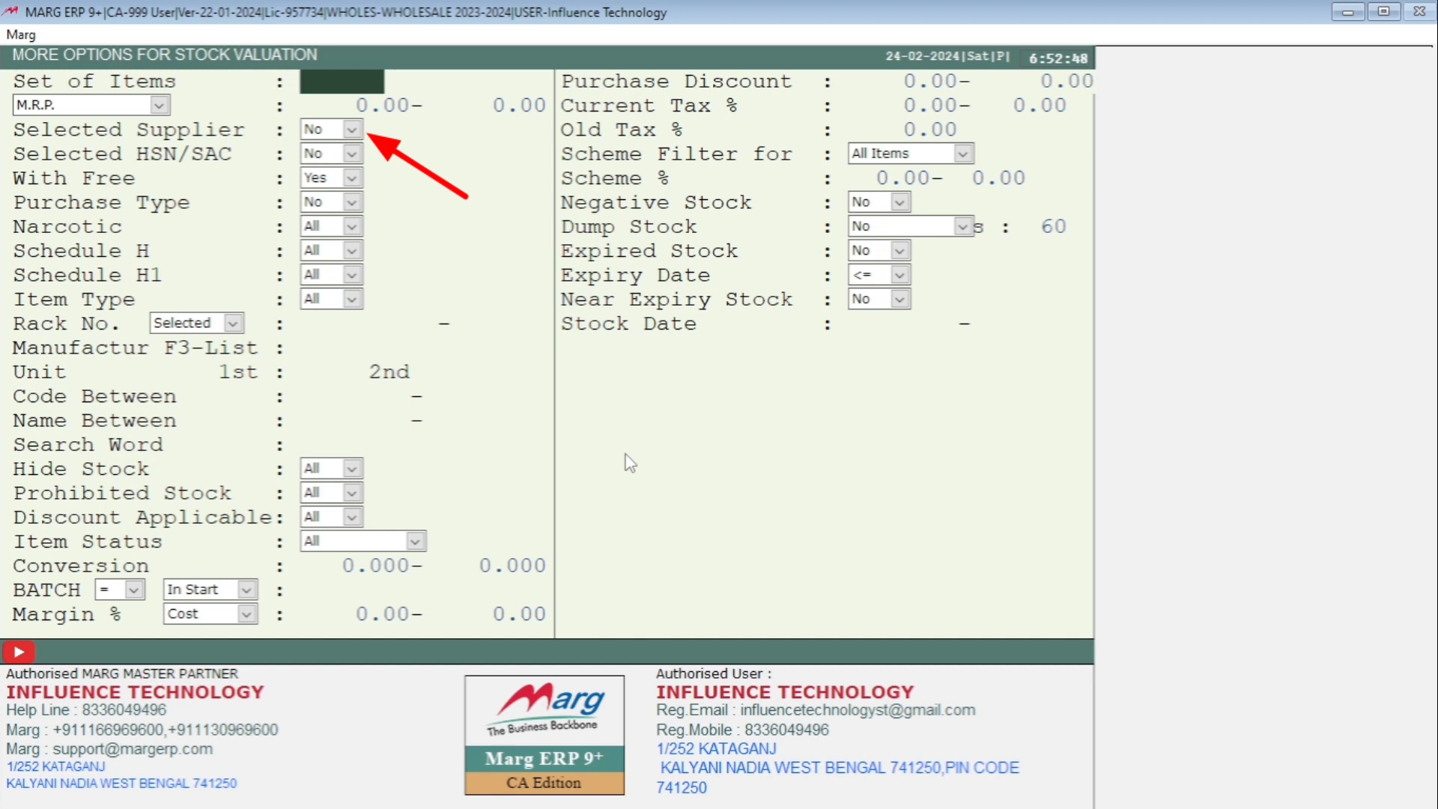
Set Selected Supplier to Yes and highlight SUDEB MEDICAL AGENCY in the supplier list
{"action": "key", "text": "Return"}
{"action": "key", "text": "Return"}
{"action": "key", "text": "Return"}
{"action": "key", "text": "Return"}
{"action": "key", "text": "Return"}
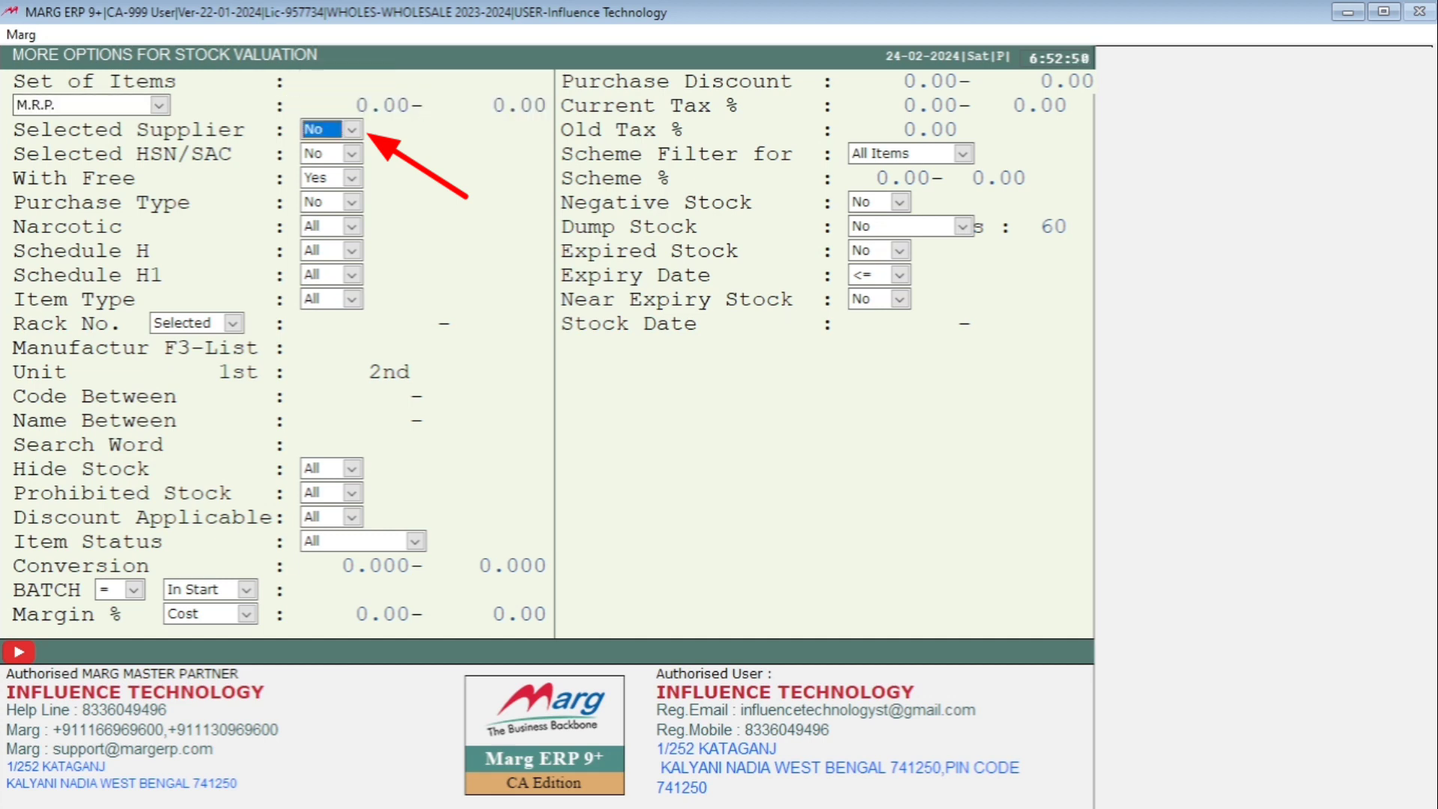
{"action": "key", "text": "Up"}
{"action": "left_click", "coordinate": [355, 133]}
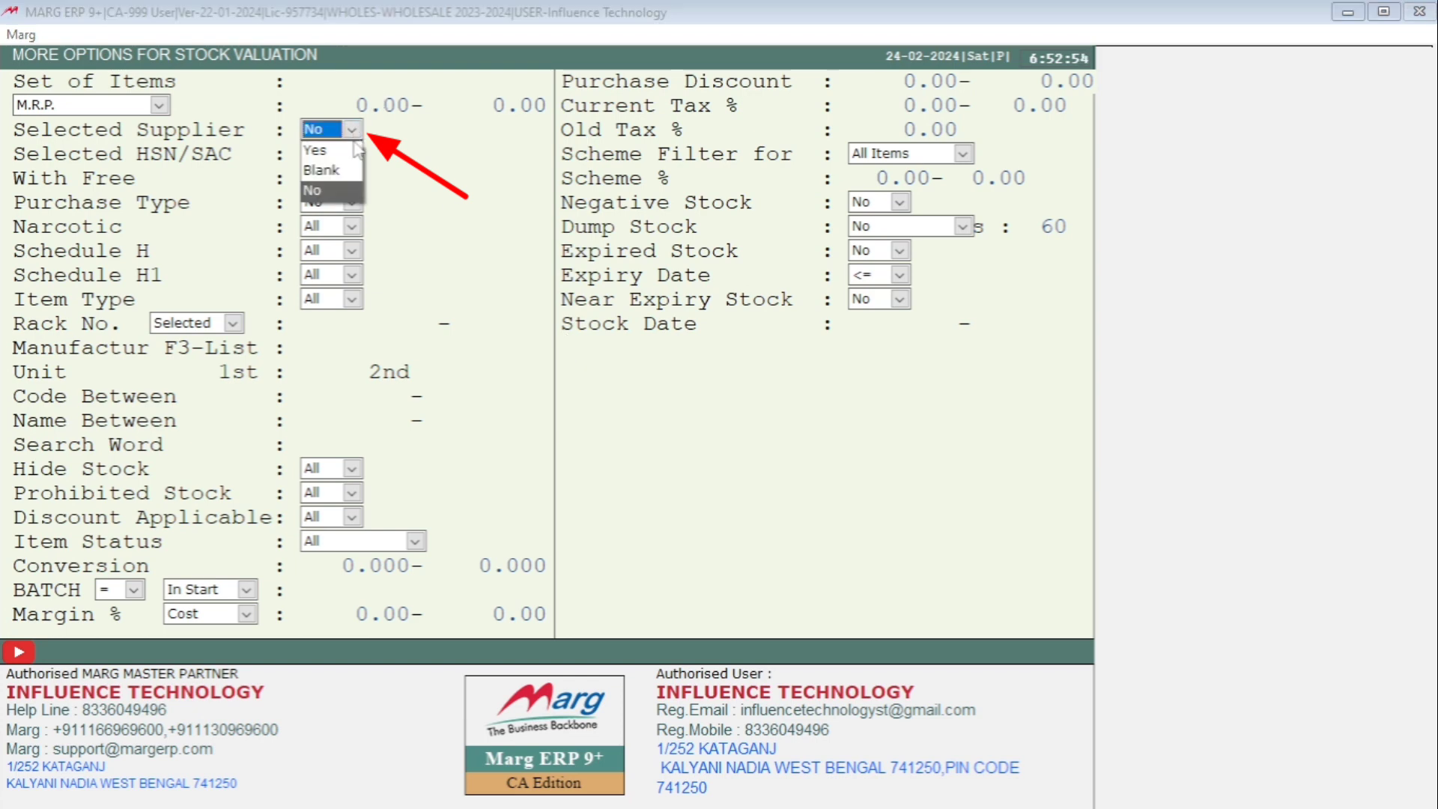
{"action": "left_click", "coordinate": [357, 150]}
{"action": "key", "text": "Down"}
{"action": "key", "text": "Down"}
{"action": "key", "text": "Down"}
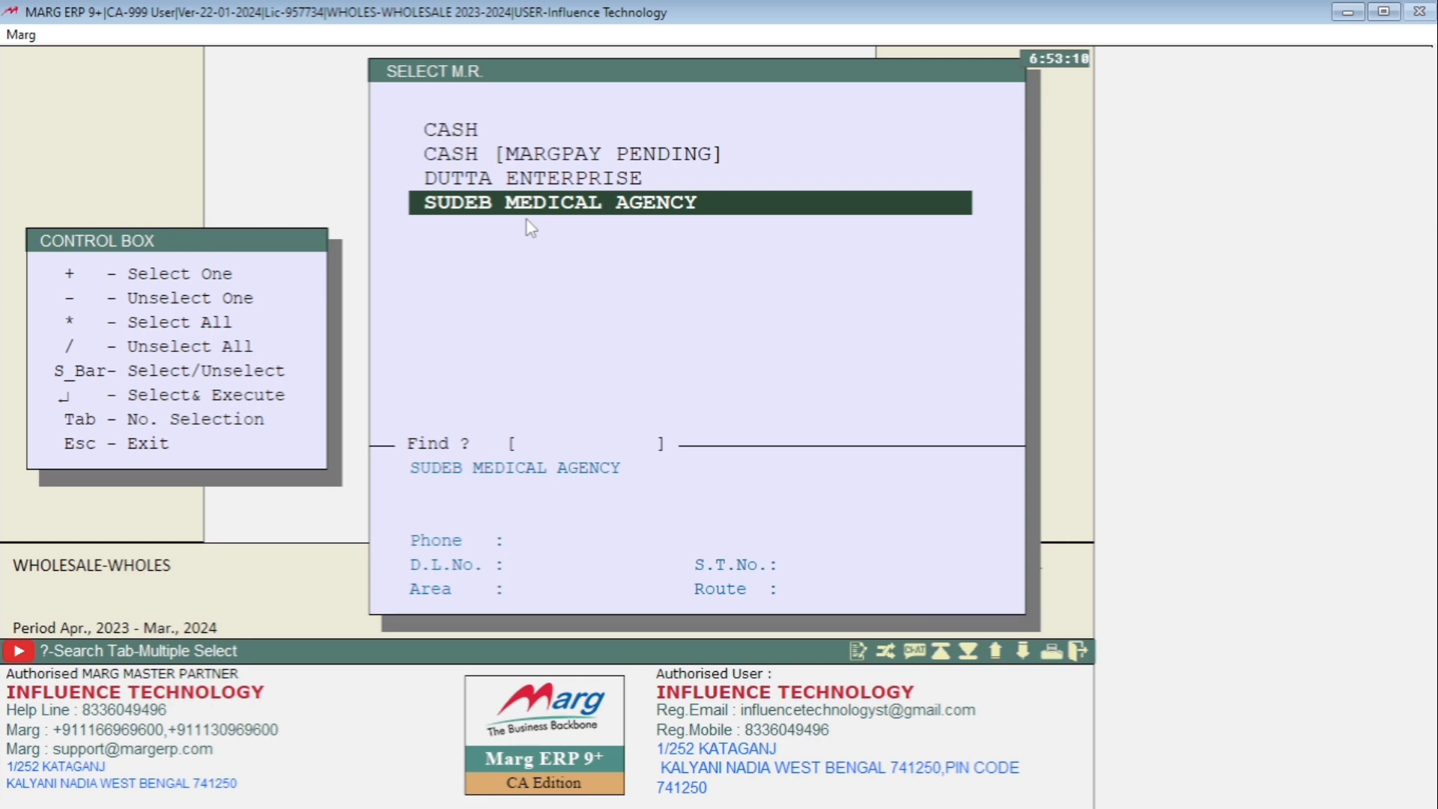
Try marking and unmarking SUDEB MEDICAL AGENCY alone, and try marking and clearing all suppliers at once
{"action": "key", "text": "Up"}
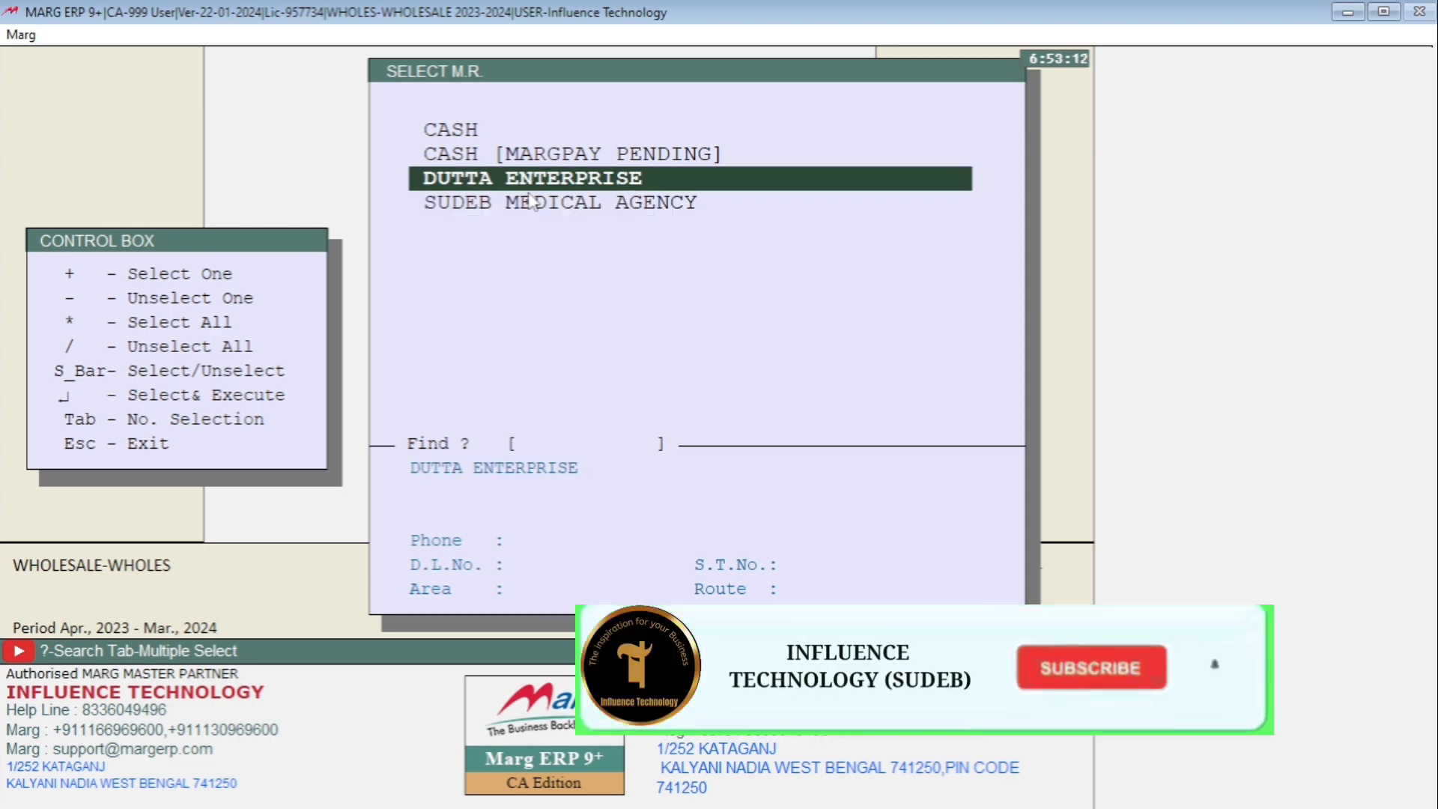
{"action": "key", "text": "Down"}
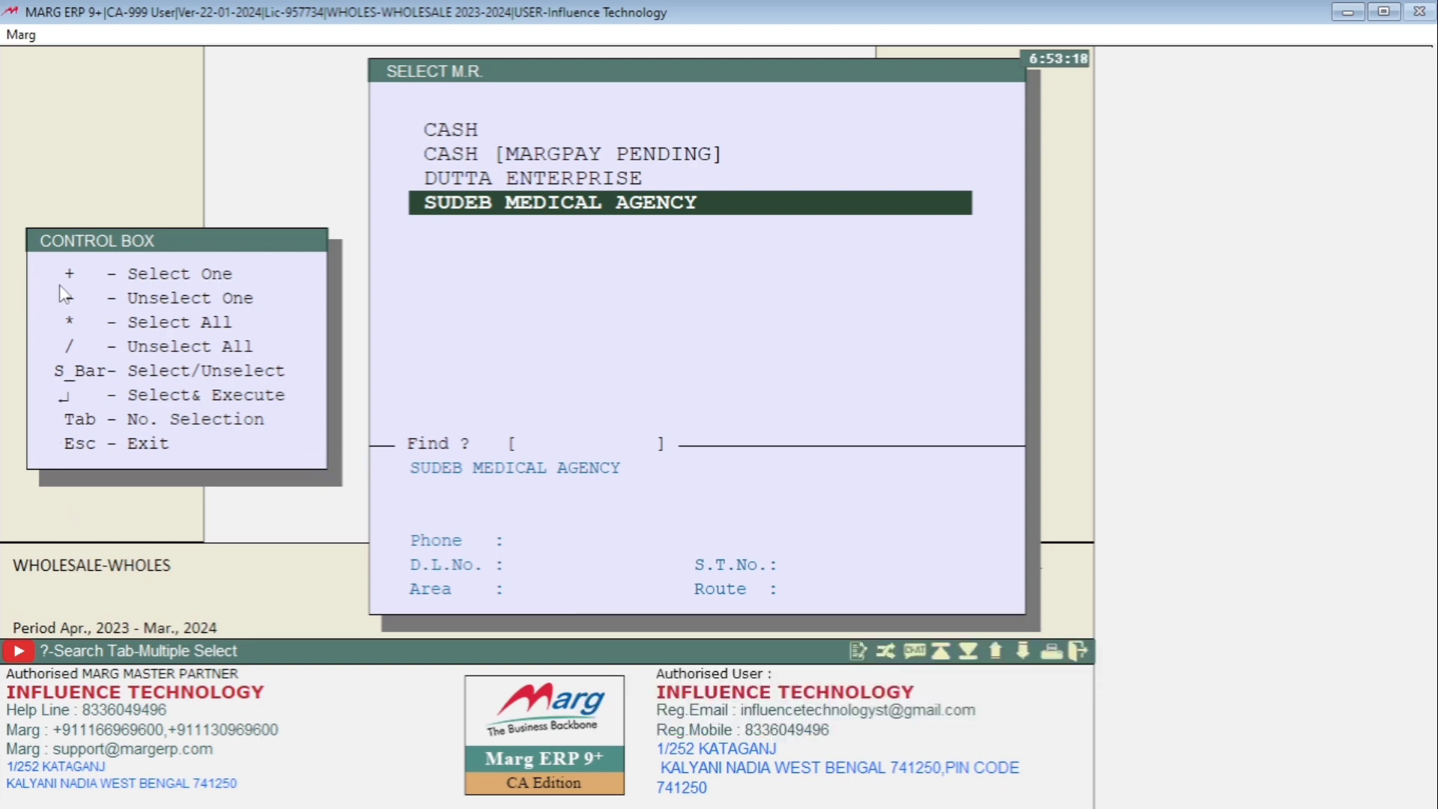
{"action": "key", "text": "space"}
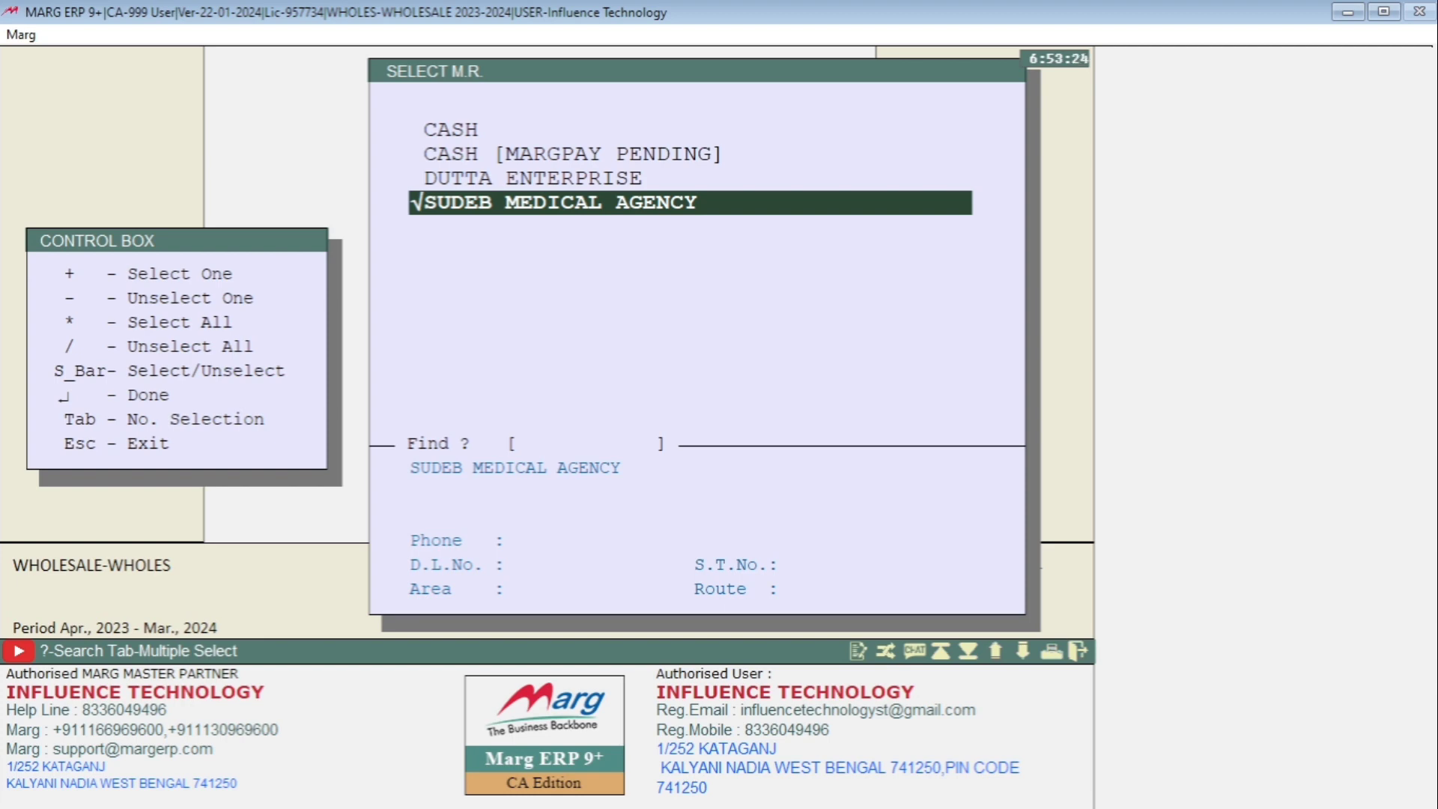
{"action": "key", "text": "space"}
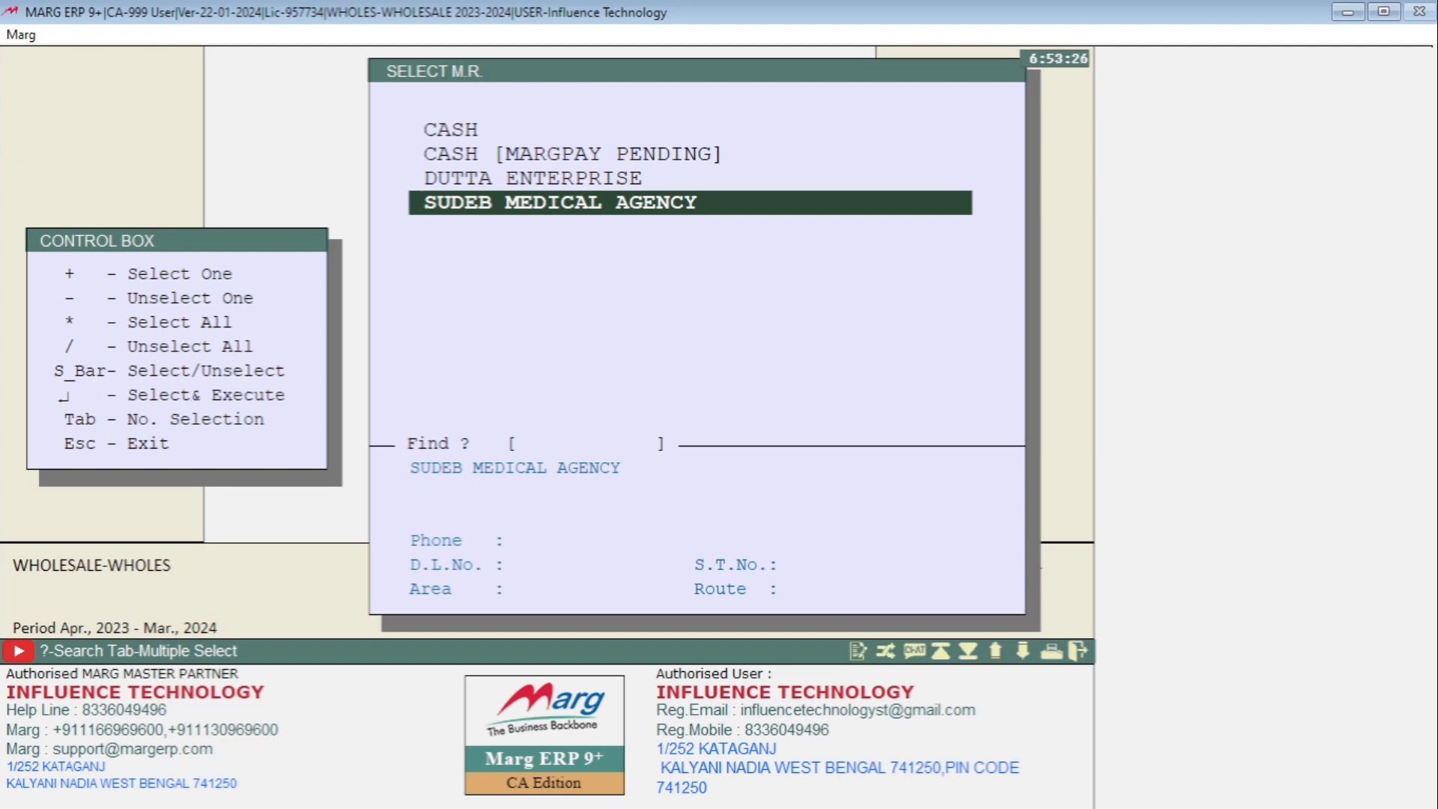
{"action": "key", "text": "asterisk"}
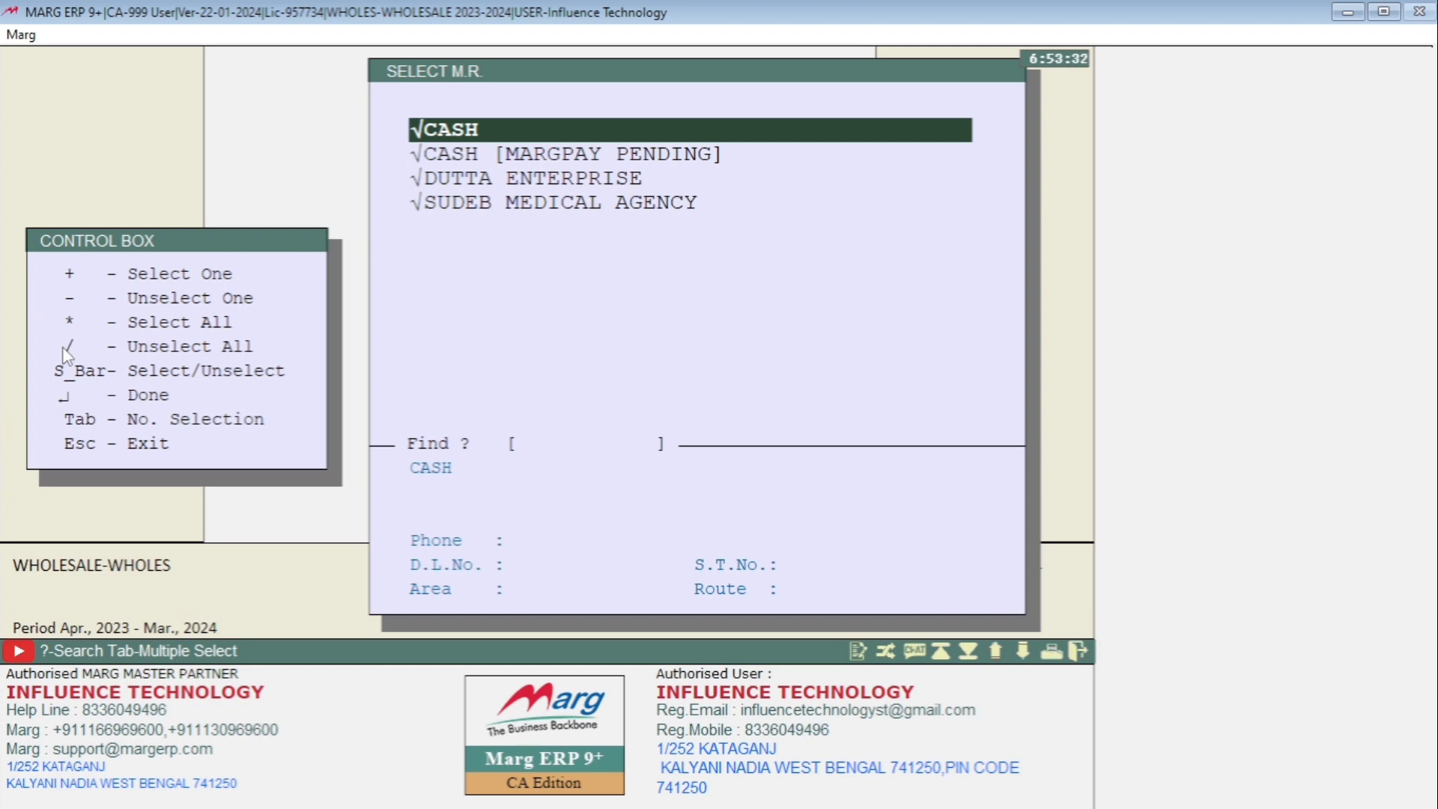
{"action": "key", "text": "slash"}
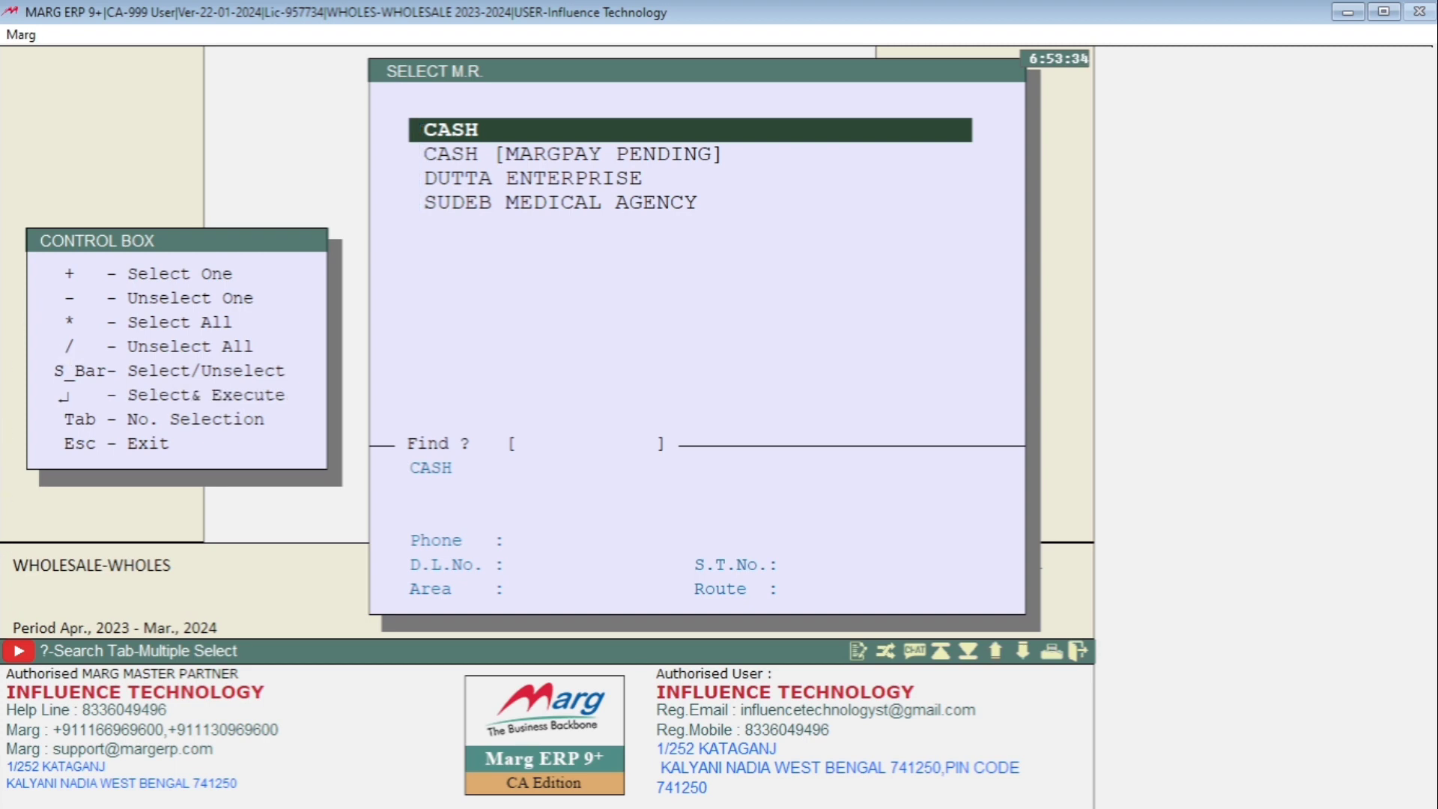
Choose SUDEB MEDICAL AGENCY as the supplier for the stock valuation filter
{"action": "key", "text": "Down"}
{"action": "key", "text": "Down"}
{"action": "key", "text": "Down"}
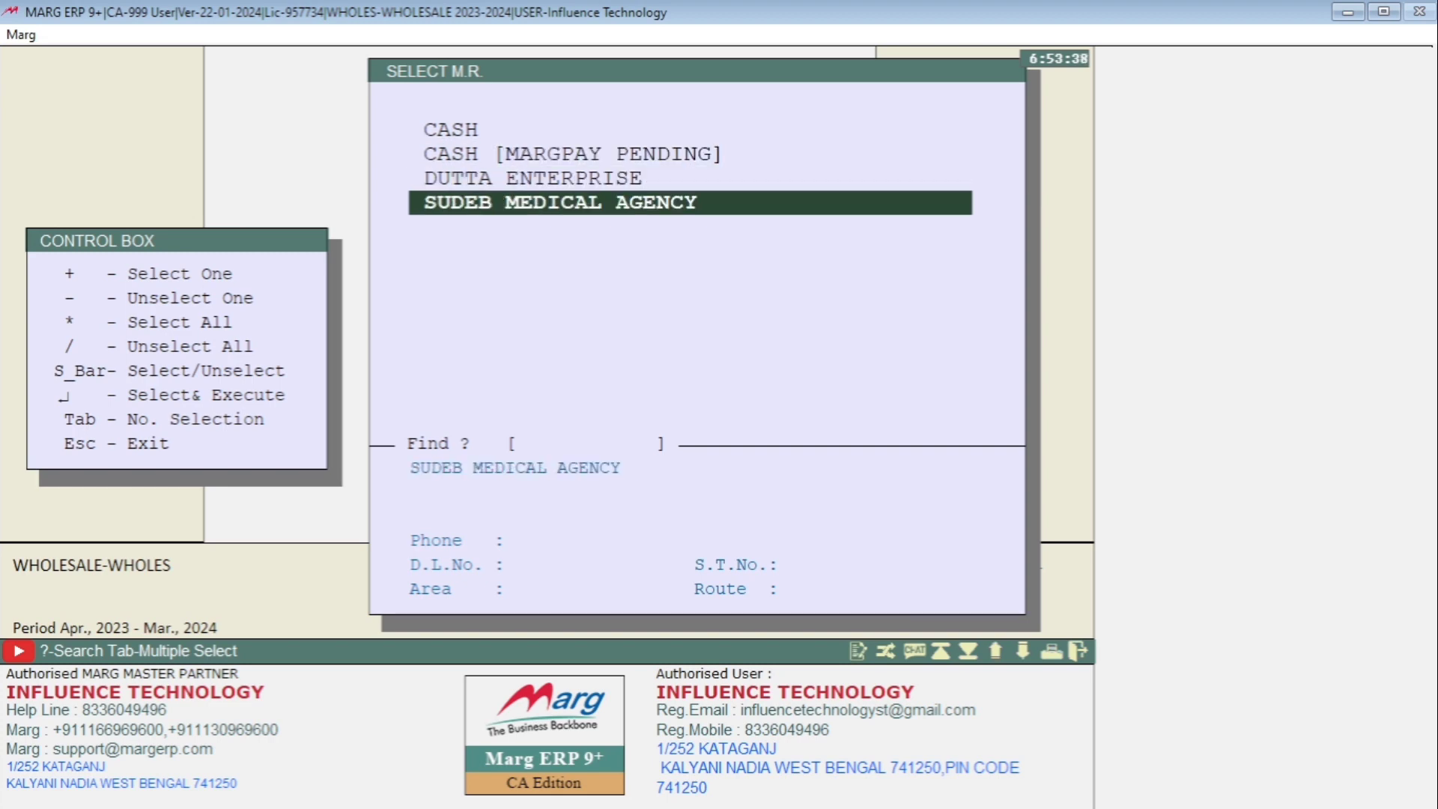
{"action": "key", "text": "Return"}
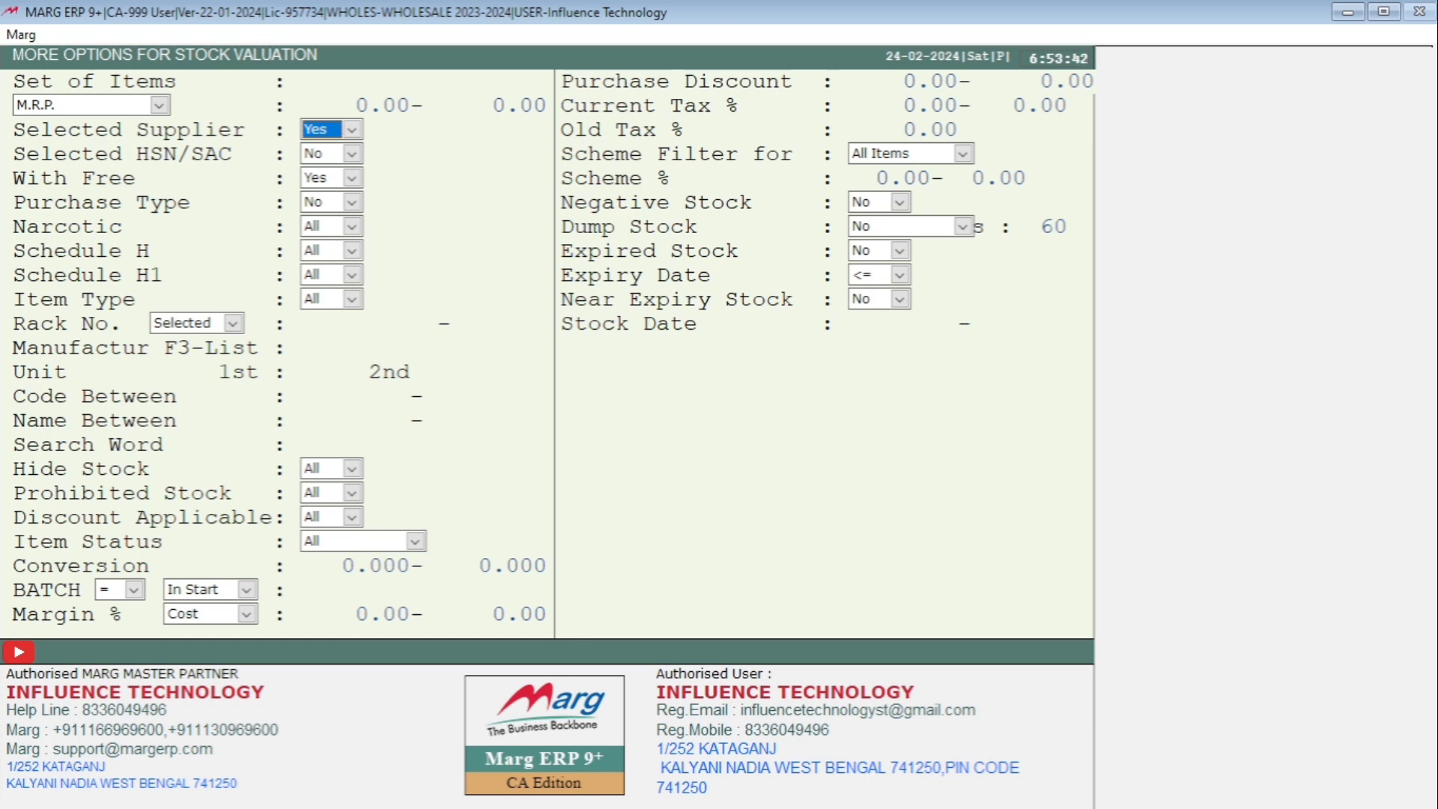
Keep the remaining additional filters at their defaults and generate the stock valuation report
{"action": "key", "text": "Return"}
{"action": "key", "text": "Return"}
{"action": "key", "text": "Return"}
{"action": "key", "text": "Return"}
{"action": "key", "text": "Return"}
{"action": "key", "text": "Return"}
{"action": "key", "text": "Return"}
{"action": "key", "text": "Return"}
{"action": "key", "text": "Return"}
{"action": "key", "text": "Return"}
{"action": "key", "text": "Escape"}
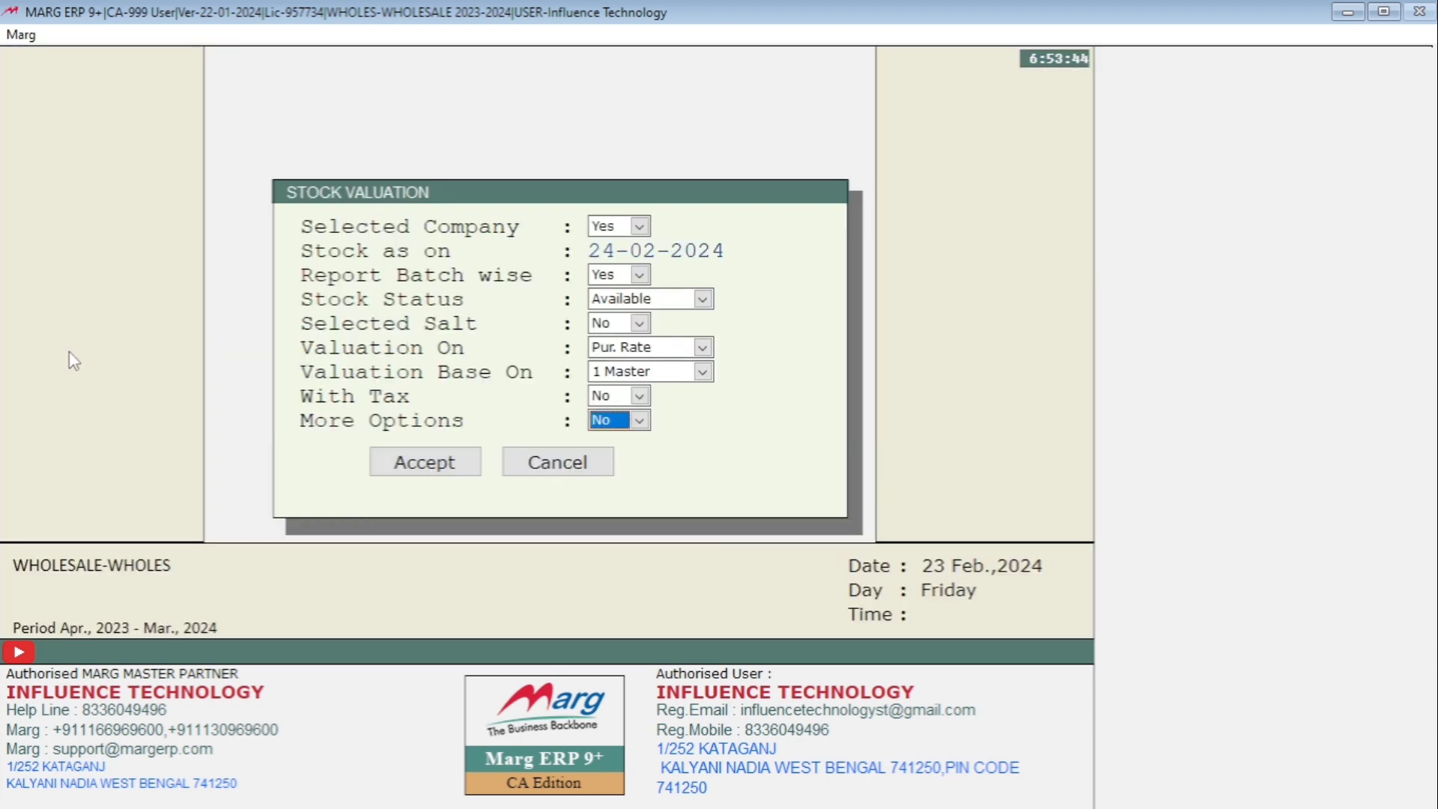
{"action": "key", "text": "Return"}
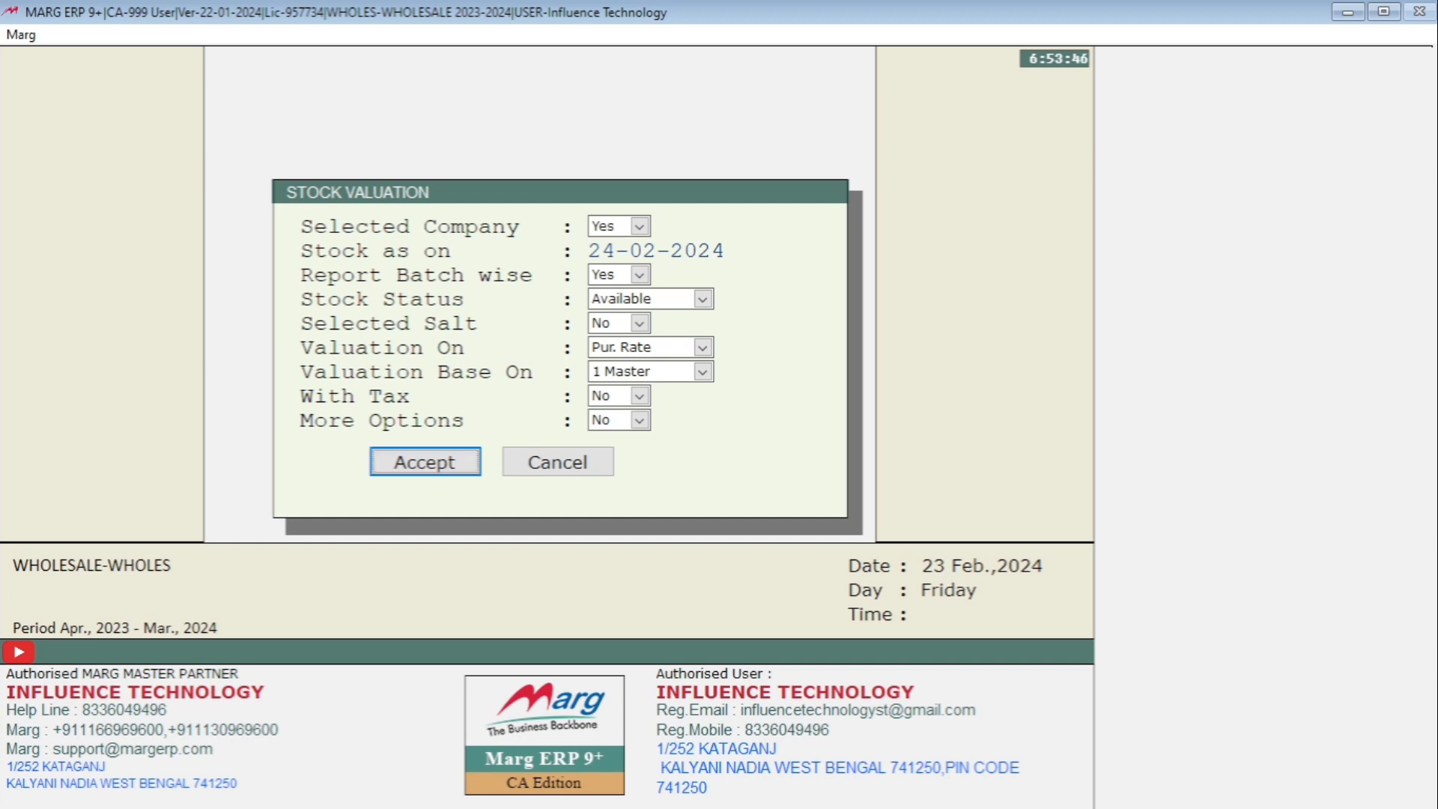
{"action": "key", "text": "Return"}
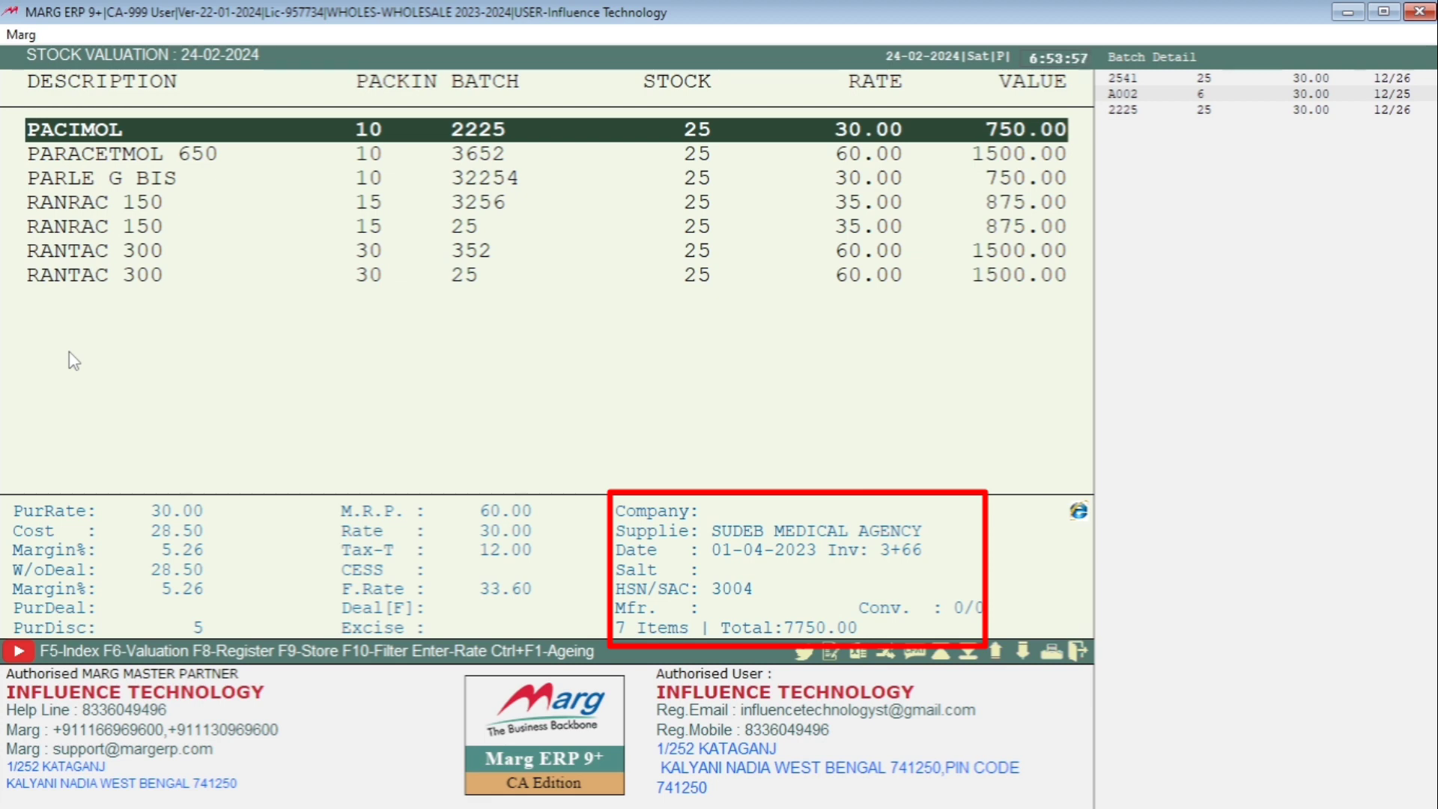
Examine the supplier, invoice and rate details of each item batch in the stock valuation report
{"action": "scroll", "coordinate": [68, 352], "scroll_direction": "down", "scroll_amount": 3}
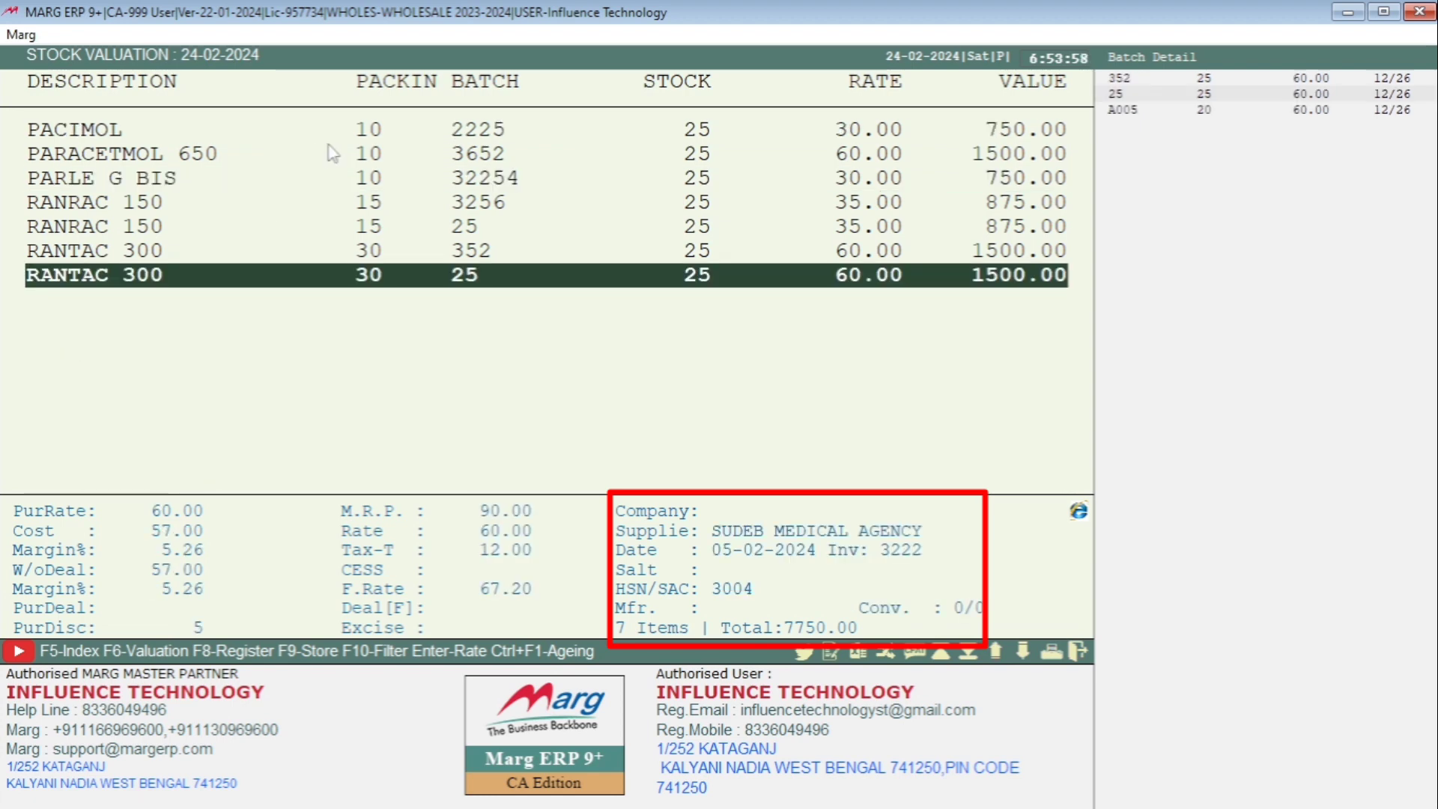
{"action": "scroll", "coordinate": [334, 144], "scroll_direction": "up", "scroll_amount": 3}
{"action": "scroll", "coordinate": [688, 425], "scroll_direction": "down", "scroll_amount": 3}
{"action": "scroll", "coordinate": [663, 553], "scroll_direction": "up", "scroll_amount": 1}
{"action": "scroll", "coordinate": [718, 550], "scroll_direction": "up", "scroll_amount": 1}
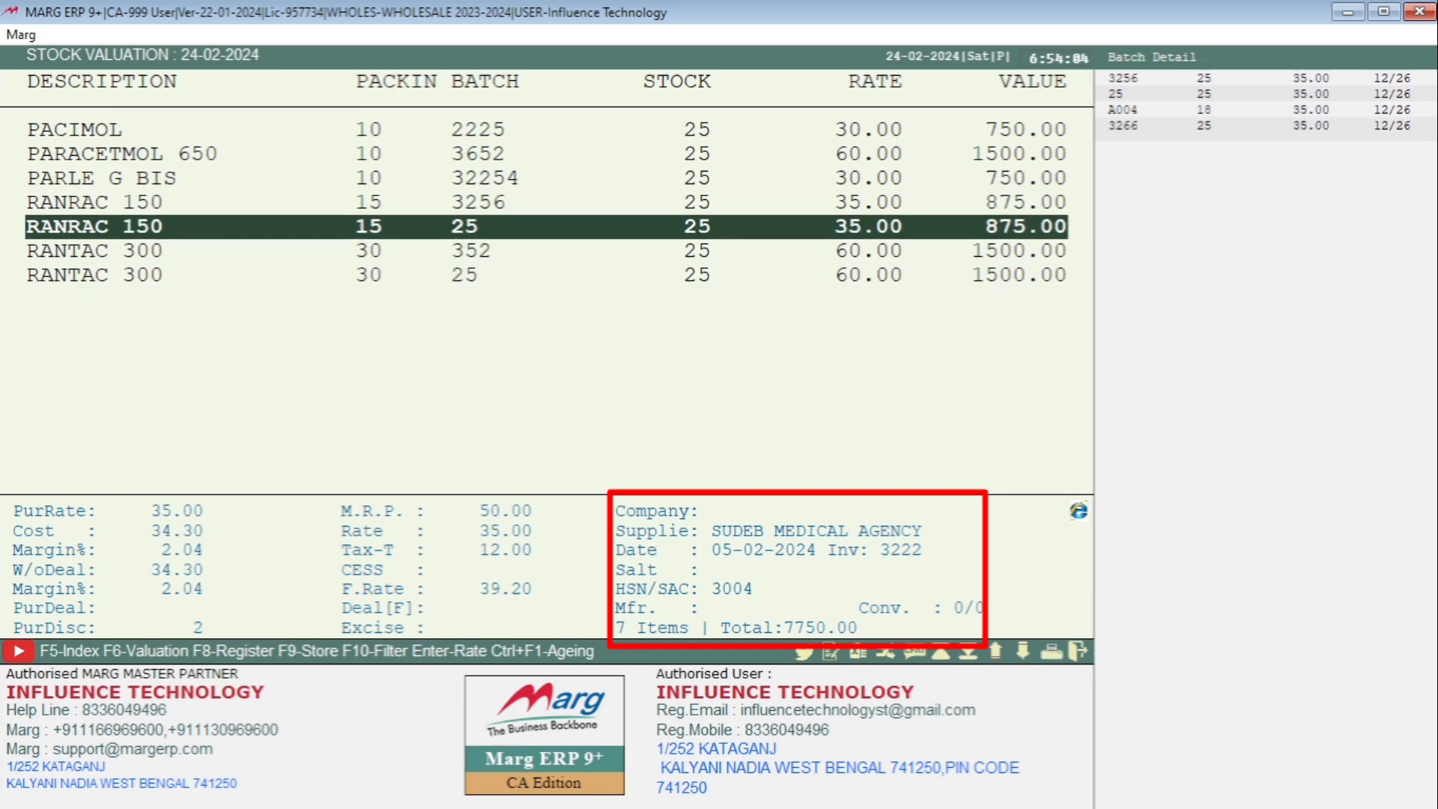
{"action": "scroll", "coordinate": [732, 553], "scroll_direction": "up", "scroll_amount": 3}
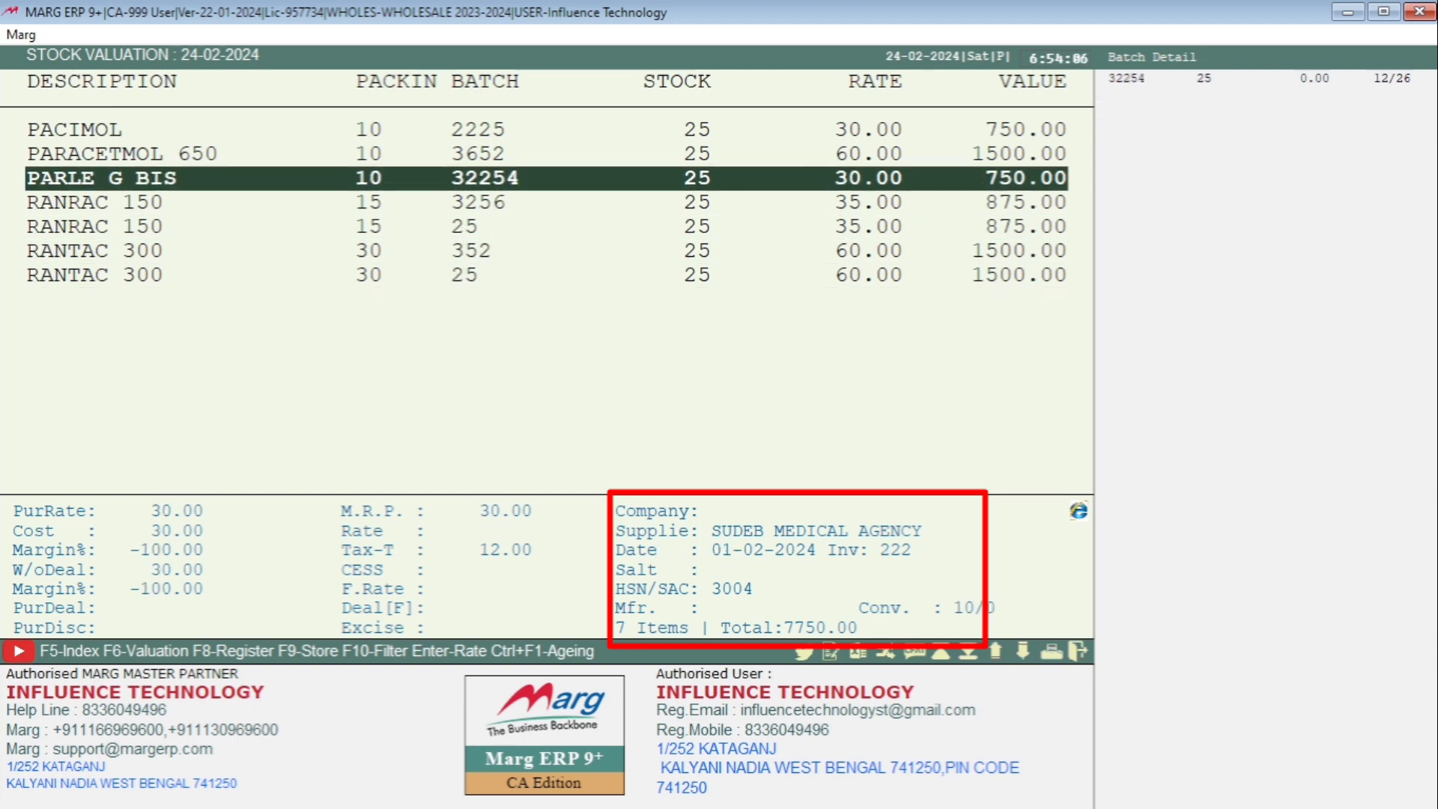
{"action": "scroll", "coordinate": [765, 558], "scroll_direction": "up", "scroll_amount": 1}
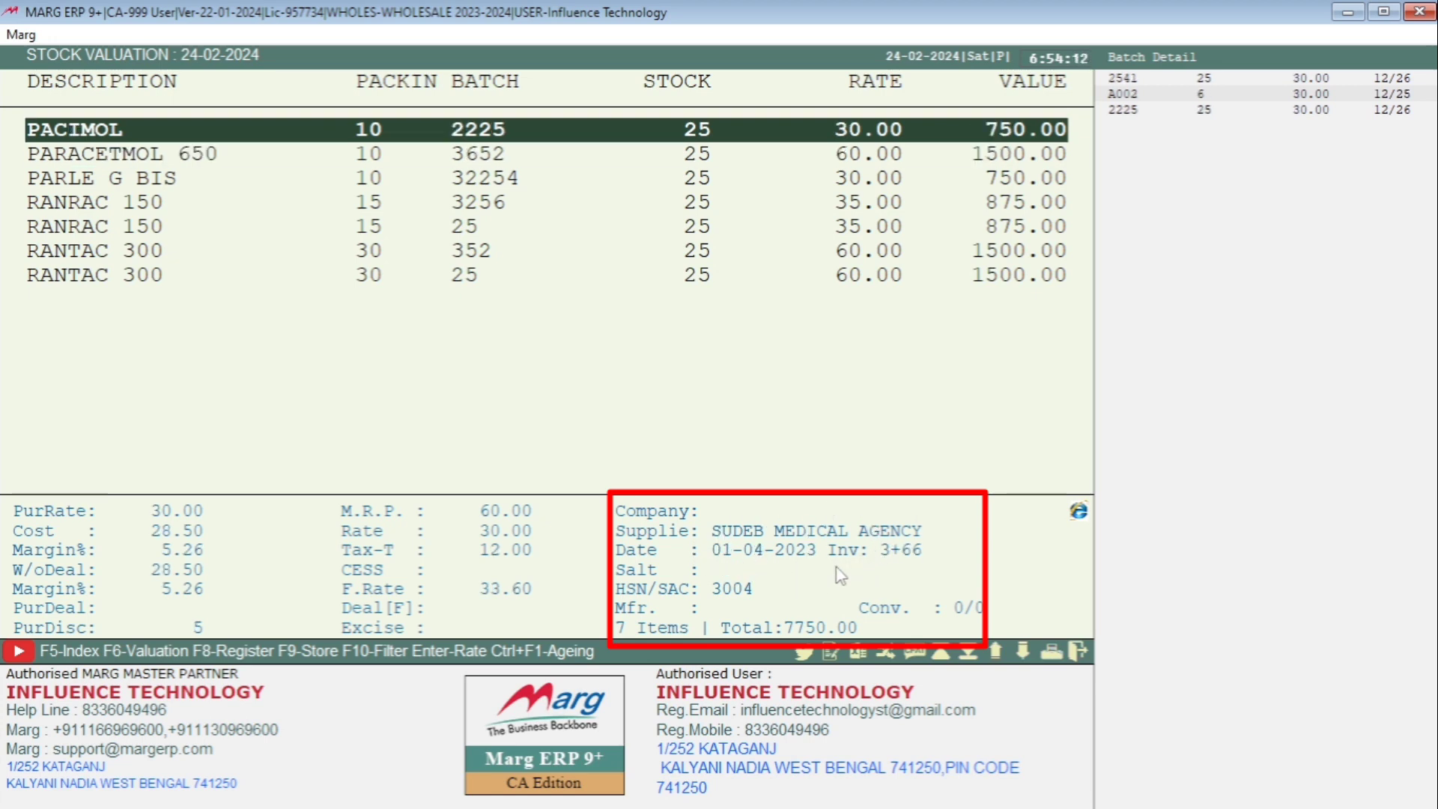
Calculate 60*25 to check the value of RANTAC 300 batch 25, and close the calculator and report
{"action": "left_click", "coordinate": [763, 154]}
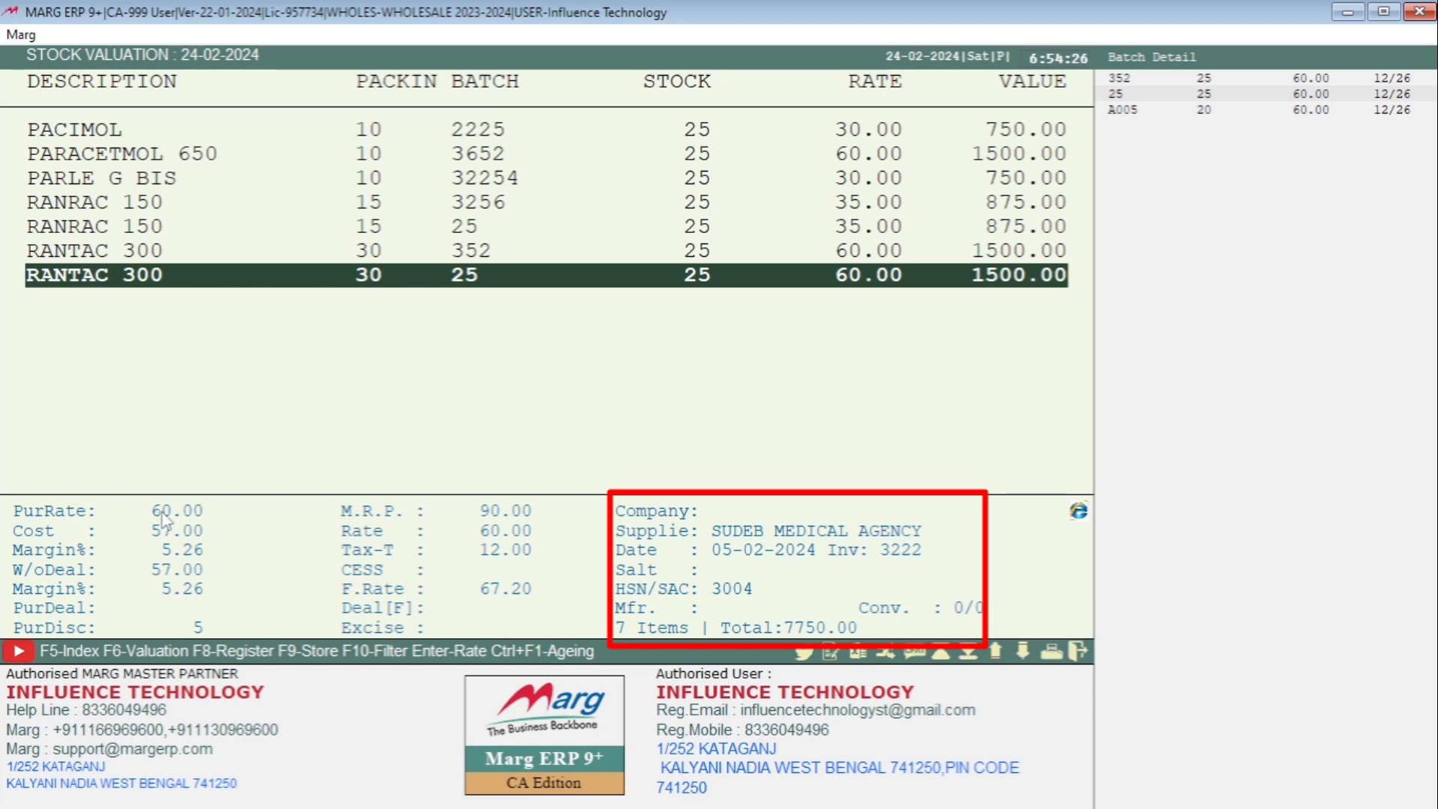
{"action": "key", "text": "Up"}
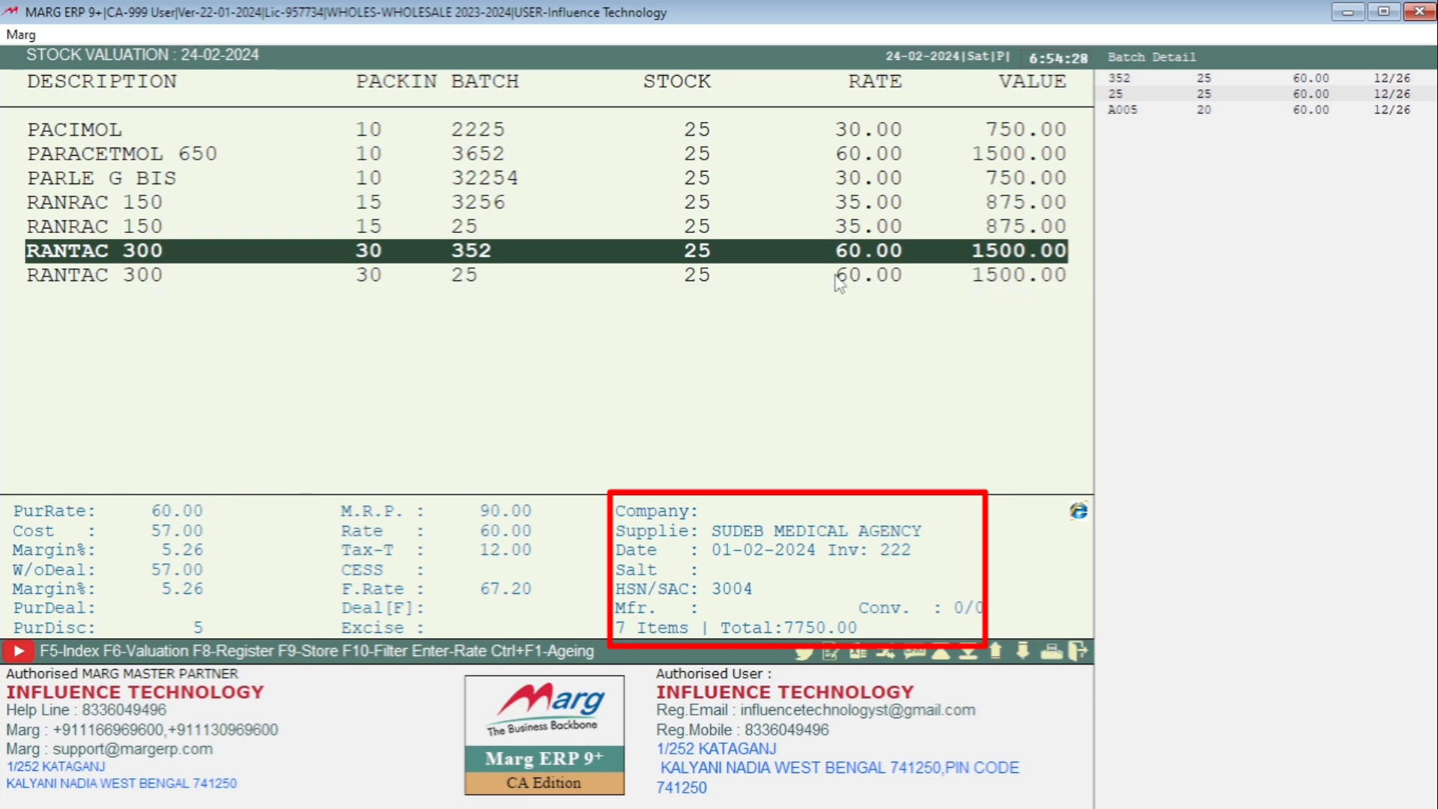
{"action": "key", "text": "Down"}
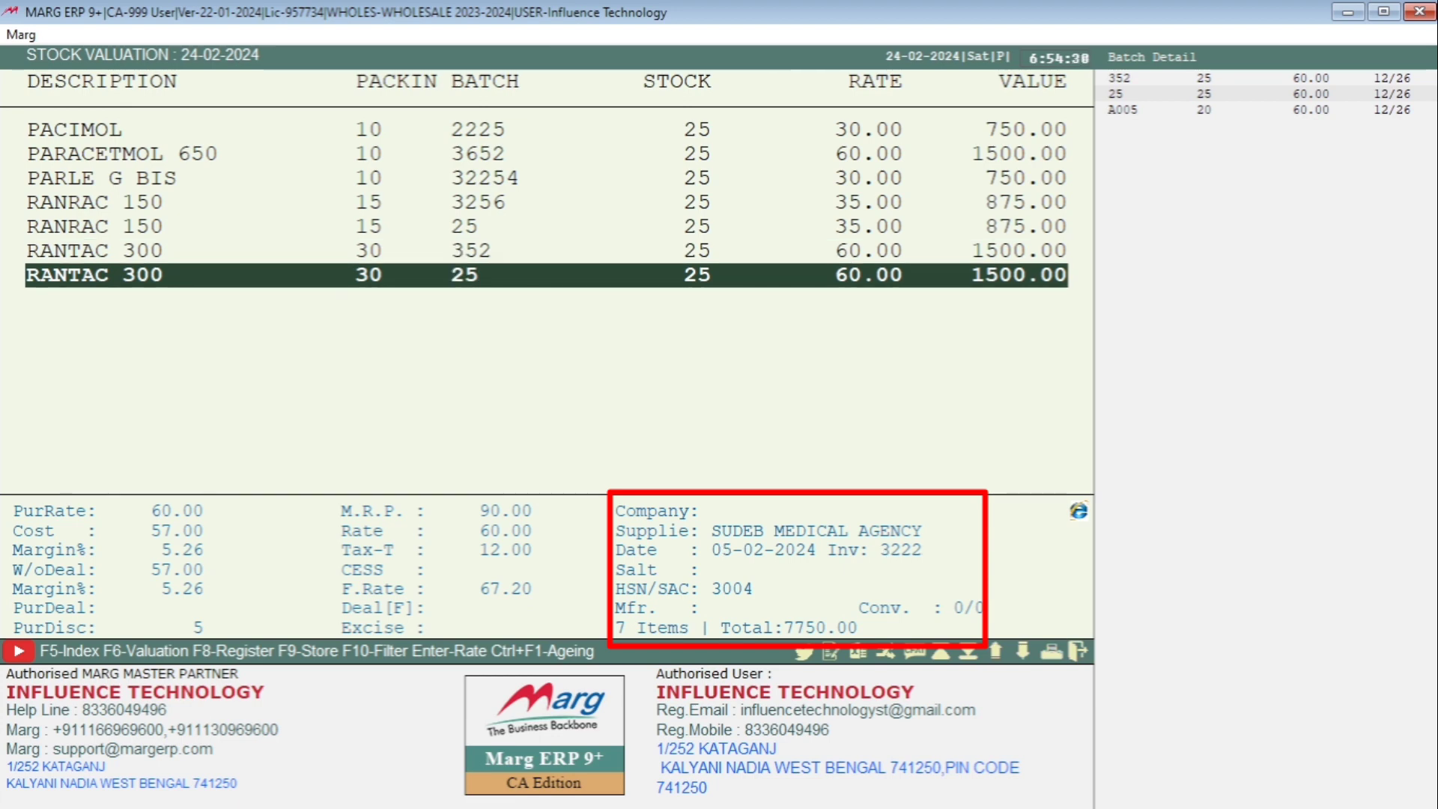
{"action": "key", "text": "ctrl+k"}
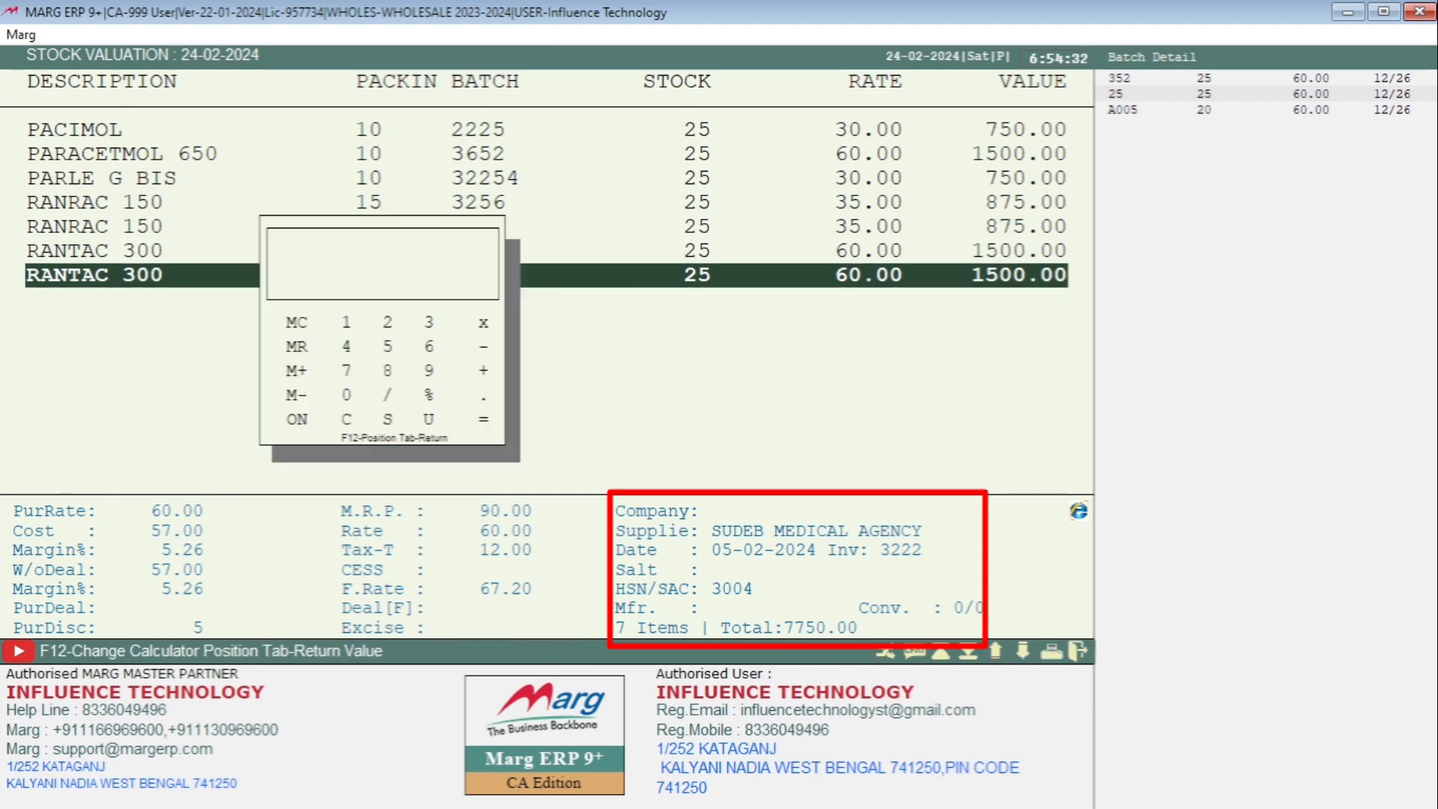
{"action": "type", "text": "60*25="}
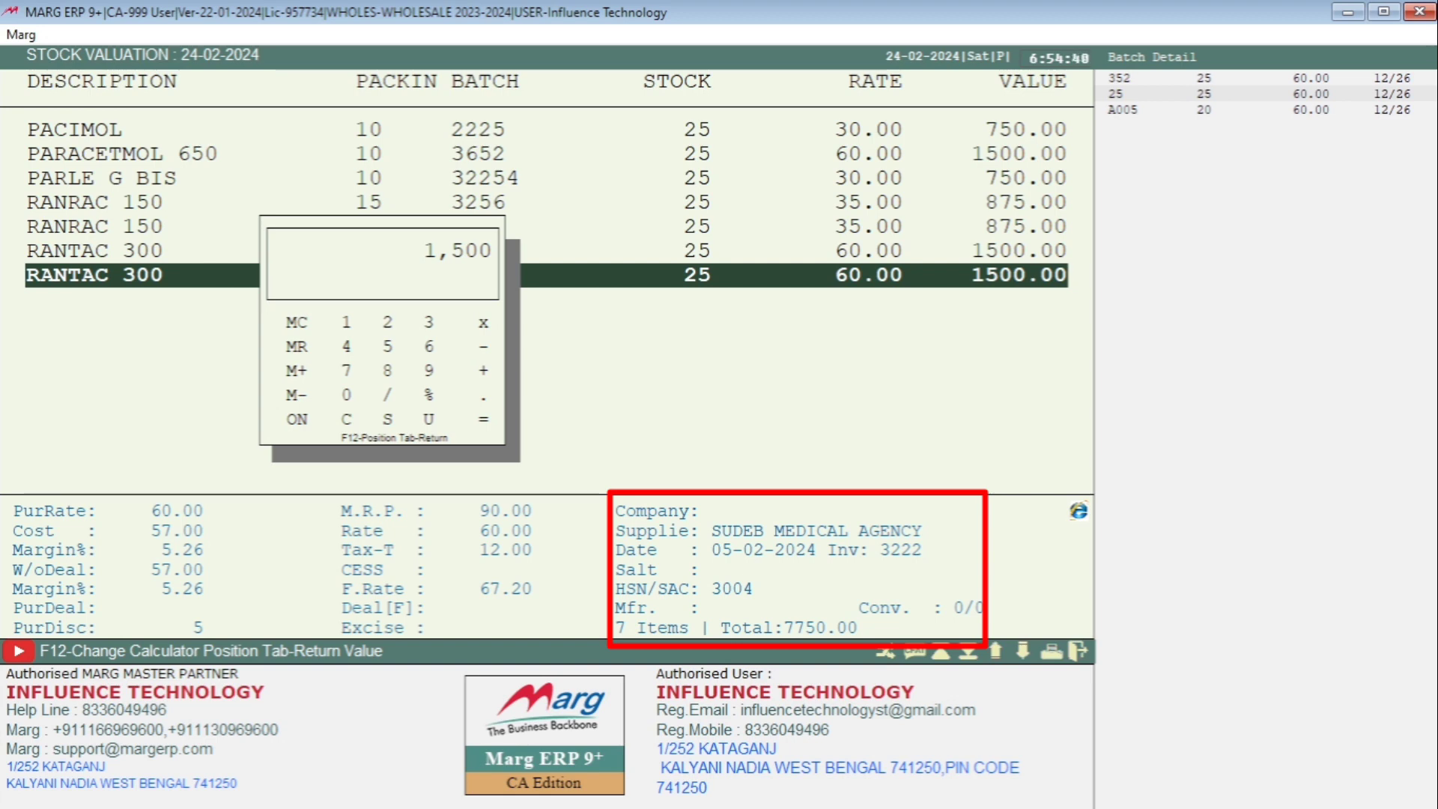
{"action": "key", "text": "Escape"}
{"action": "key", "text": "Escape"}
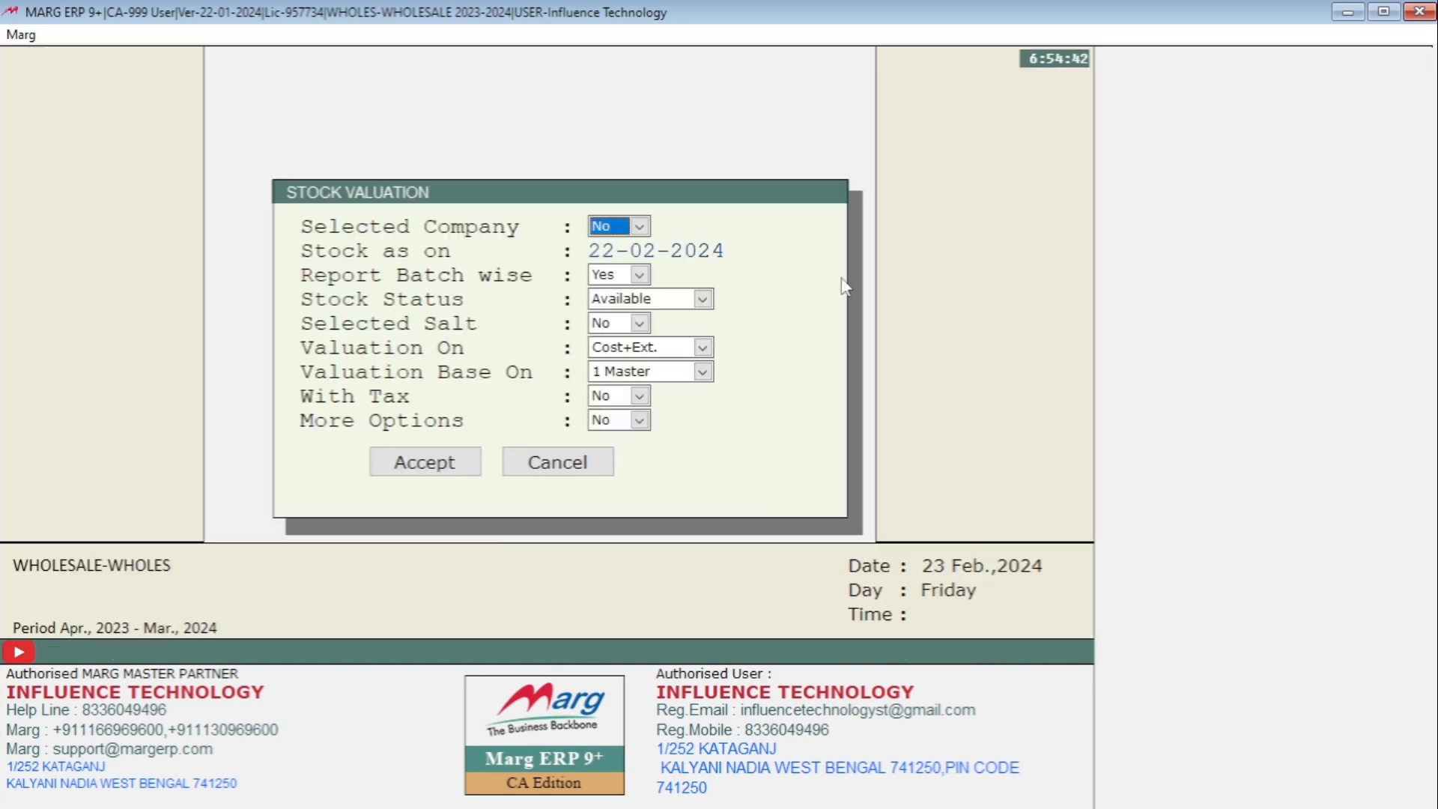
Set Valuation On to Pur. Rate and With Tax to Yes, keeping Valuation Base On at 1 Master
{"action": "key", "text": "Return"}
{"action": "key", "text": "Return"}
{"action": "key", "text": "Return"}
{"action": "key", "text": "Return"}
{"action": "key", "text": "Return"}
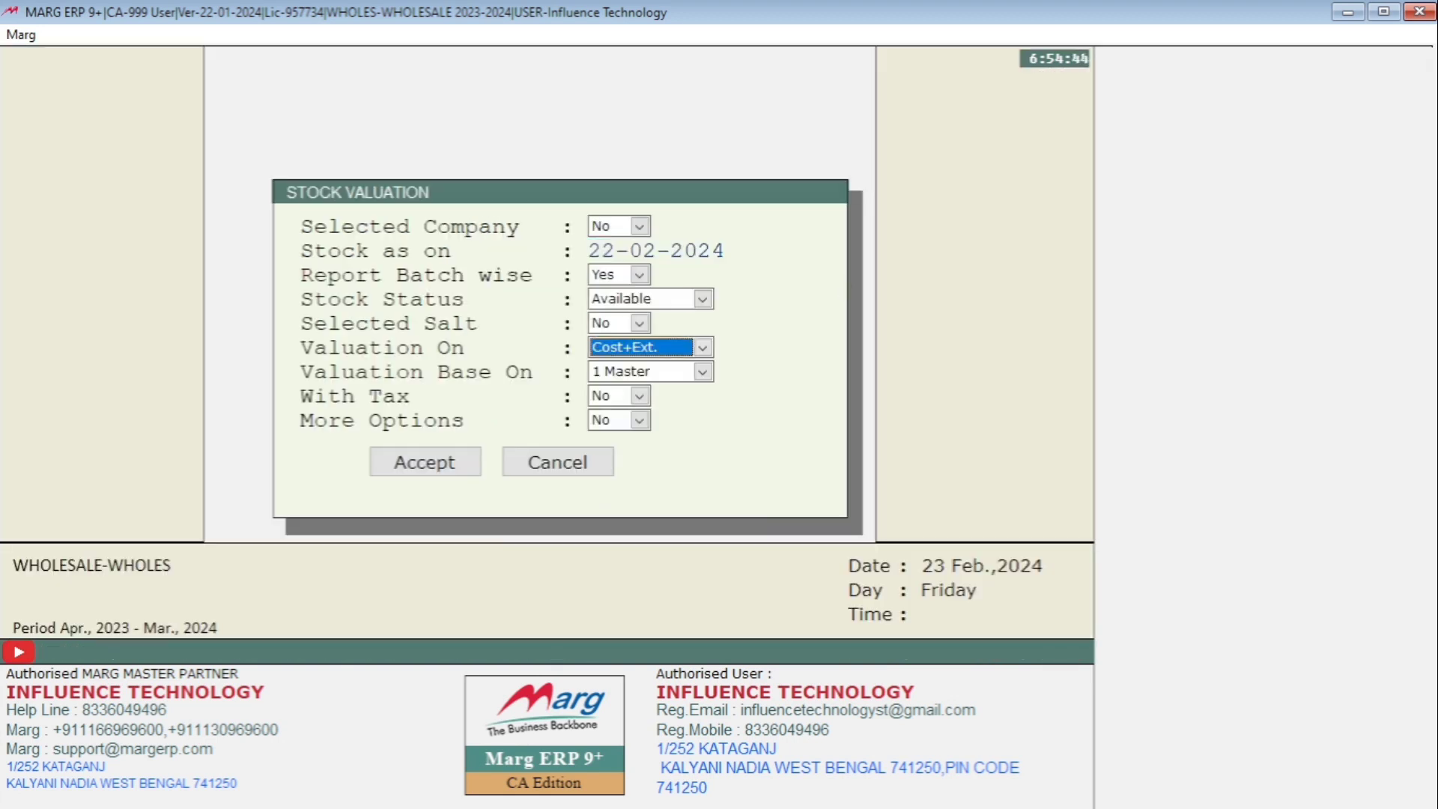
{"action": "key", "text": "Down"}
{"action": "key", "text": "Return"}
{"action": "key", "text": "Return"}
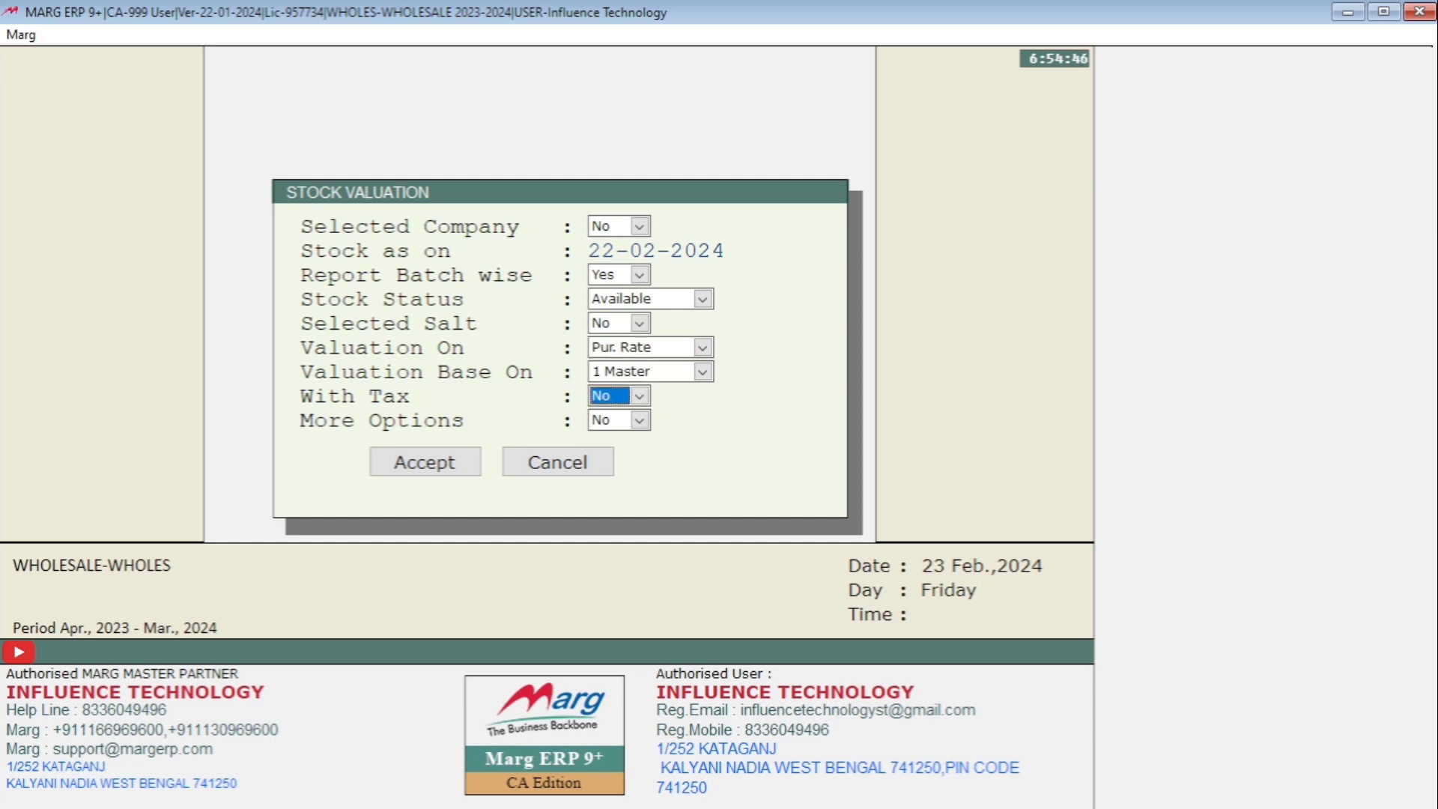
{"action": "key", "text": "Down"}
{"action": "key", "text": "Return"}
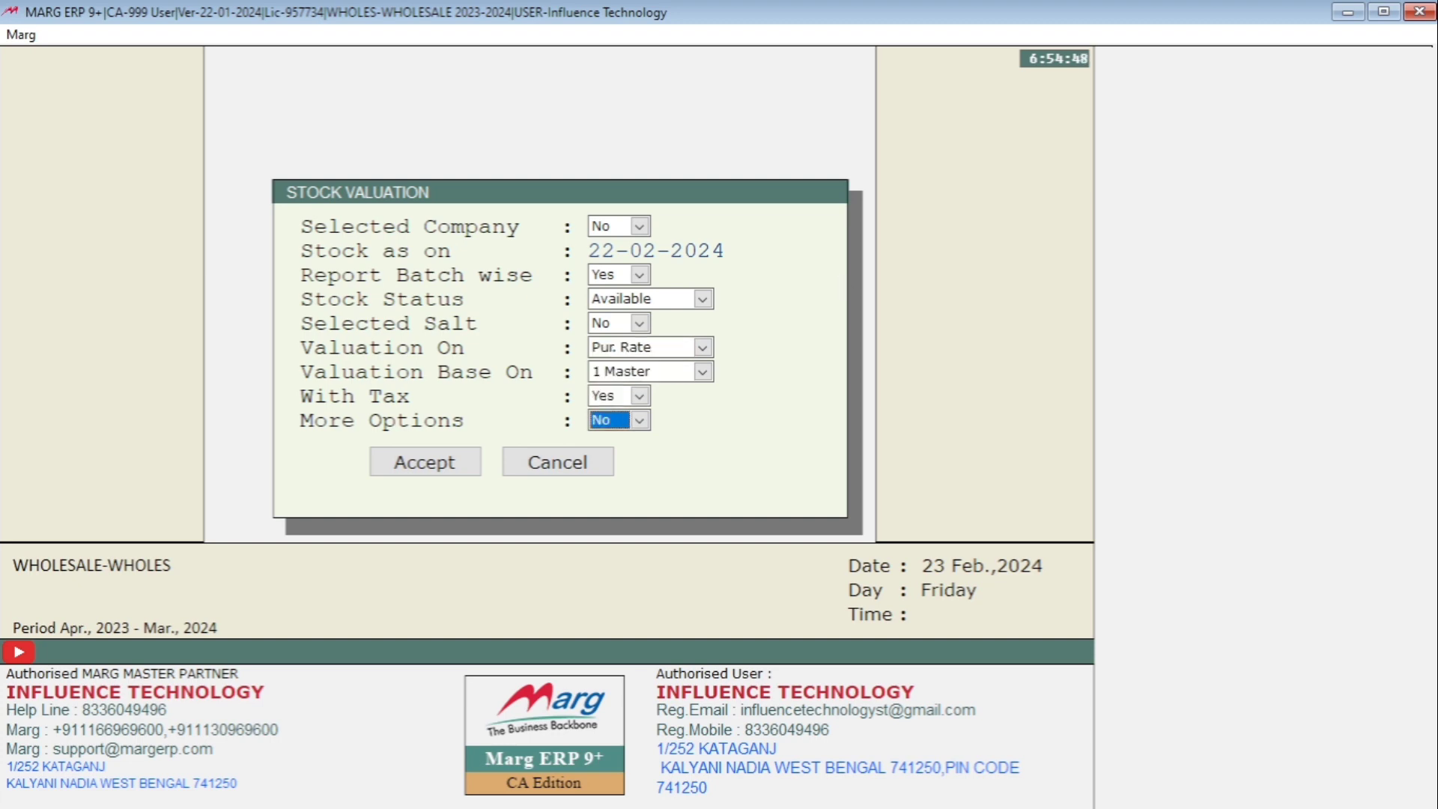
Set More Options to Yes and set Selected Supplier to Yes among the additional filters
{"action": "key", "text": "Down"}
{"action": "key", "text": "Return"}
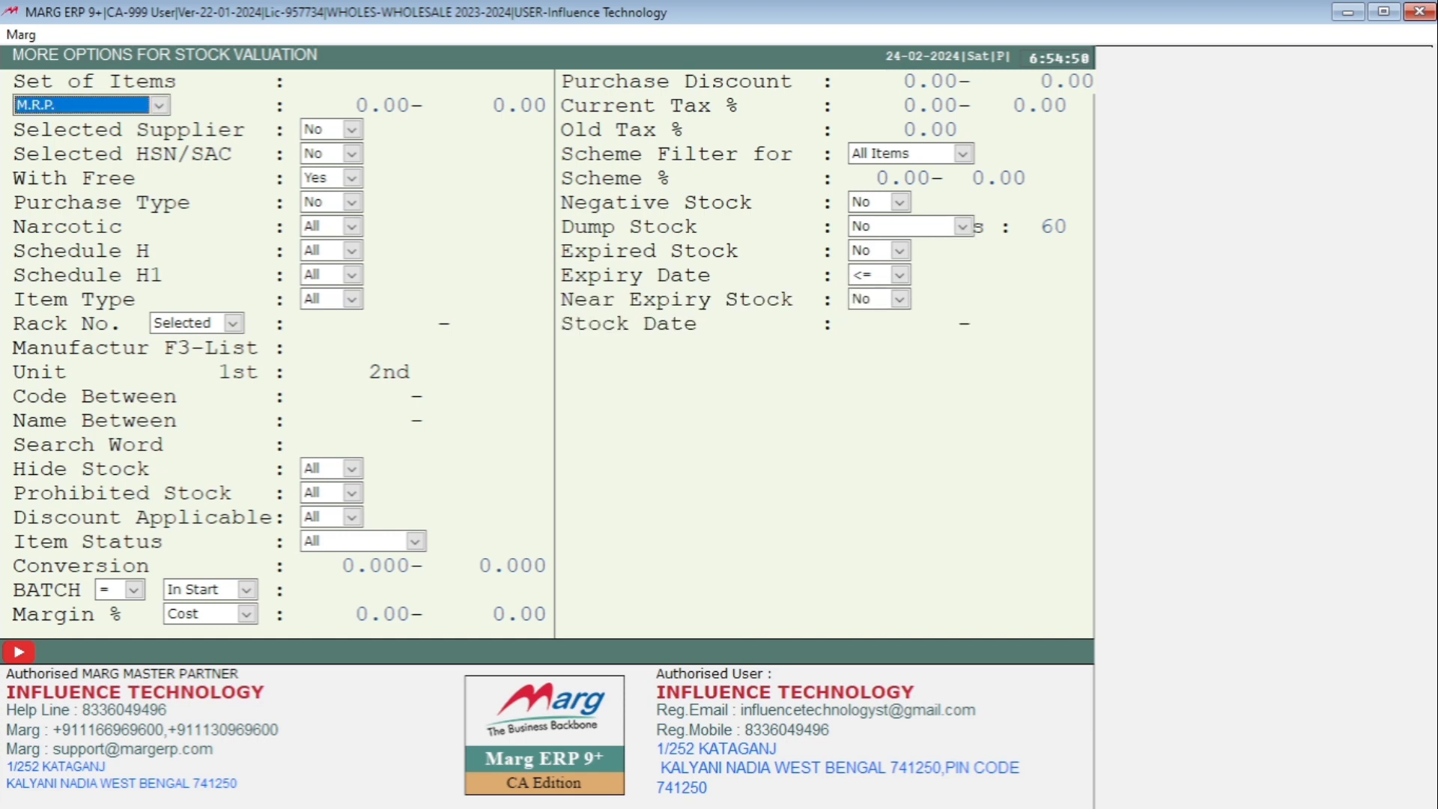
{"action": "key", "text": "Return"}
{"action": "key", "text": "Return"}
{"action": "key", "text": "Return"}
{"action": "key", "text": "Down"}
{"action": "key", "text": "Return"}
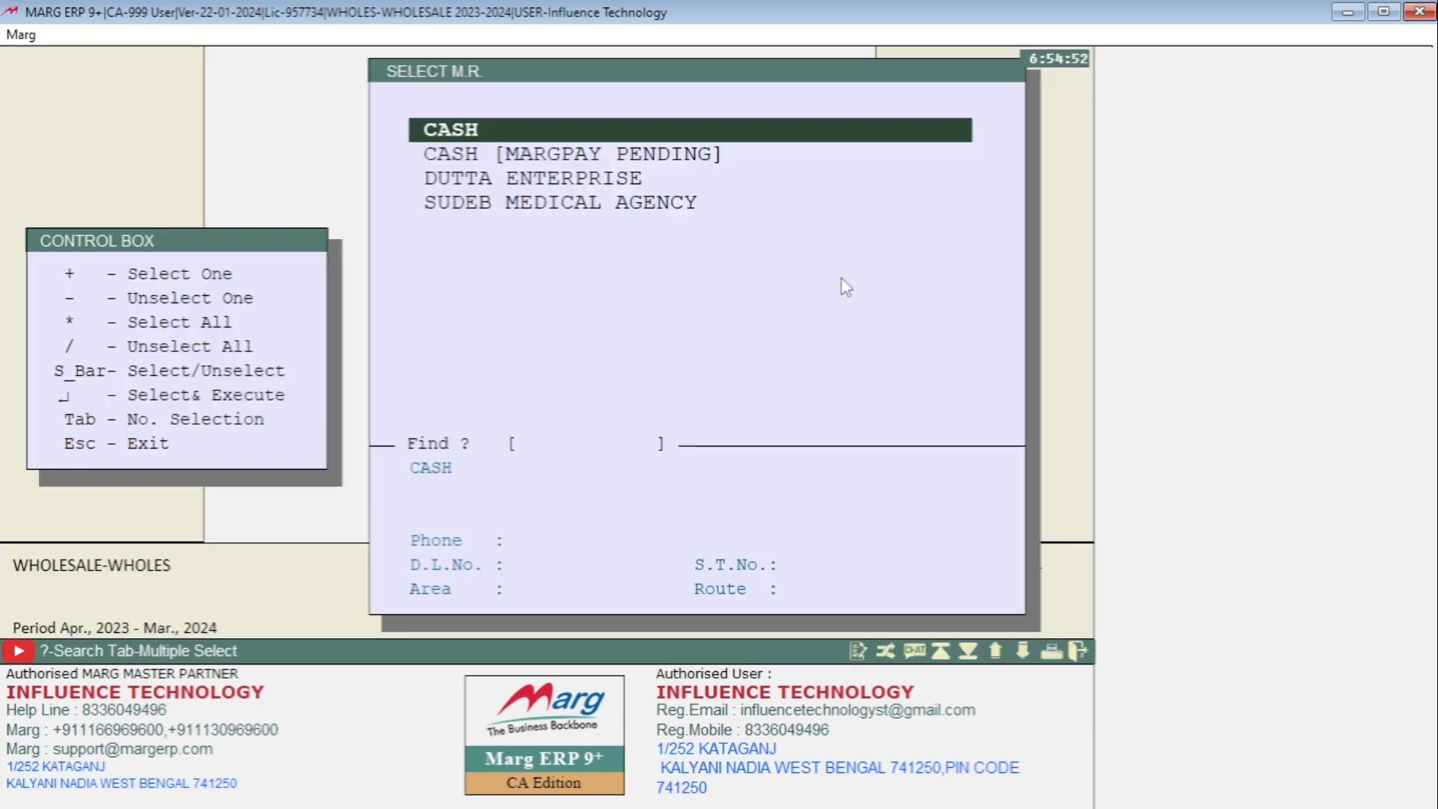
Mark SUDEB MEDICAL AGENCY in the supplier list and return to the additional filters
{"action": "key", "text": "Down"}
{"action": "key", "text": "Down"}
{"action": "key", "text": "Down"}
{"action": "key", "text": "space"}
{"action": "key", "text": "Escape"}
{"action": "key", "text": "Return"}
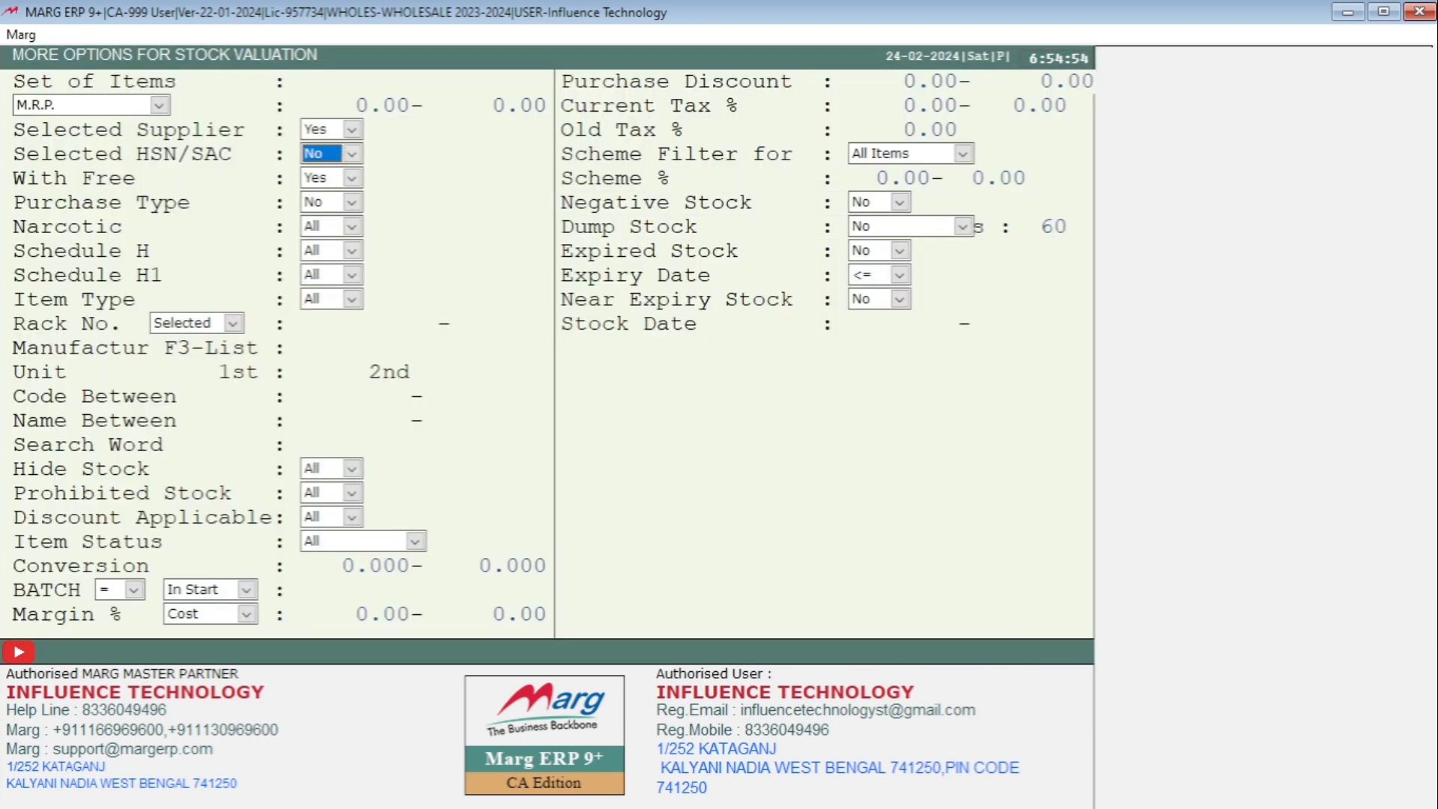
Leave the other additional filters at their defaults and generate the tax-inclusive stock valuation report
{"action": "key", "text": "Return"}
{"action": "key", "text": "Escape"}
{"action": "key", "text": "Return"}
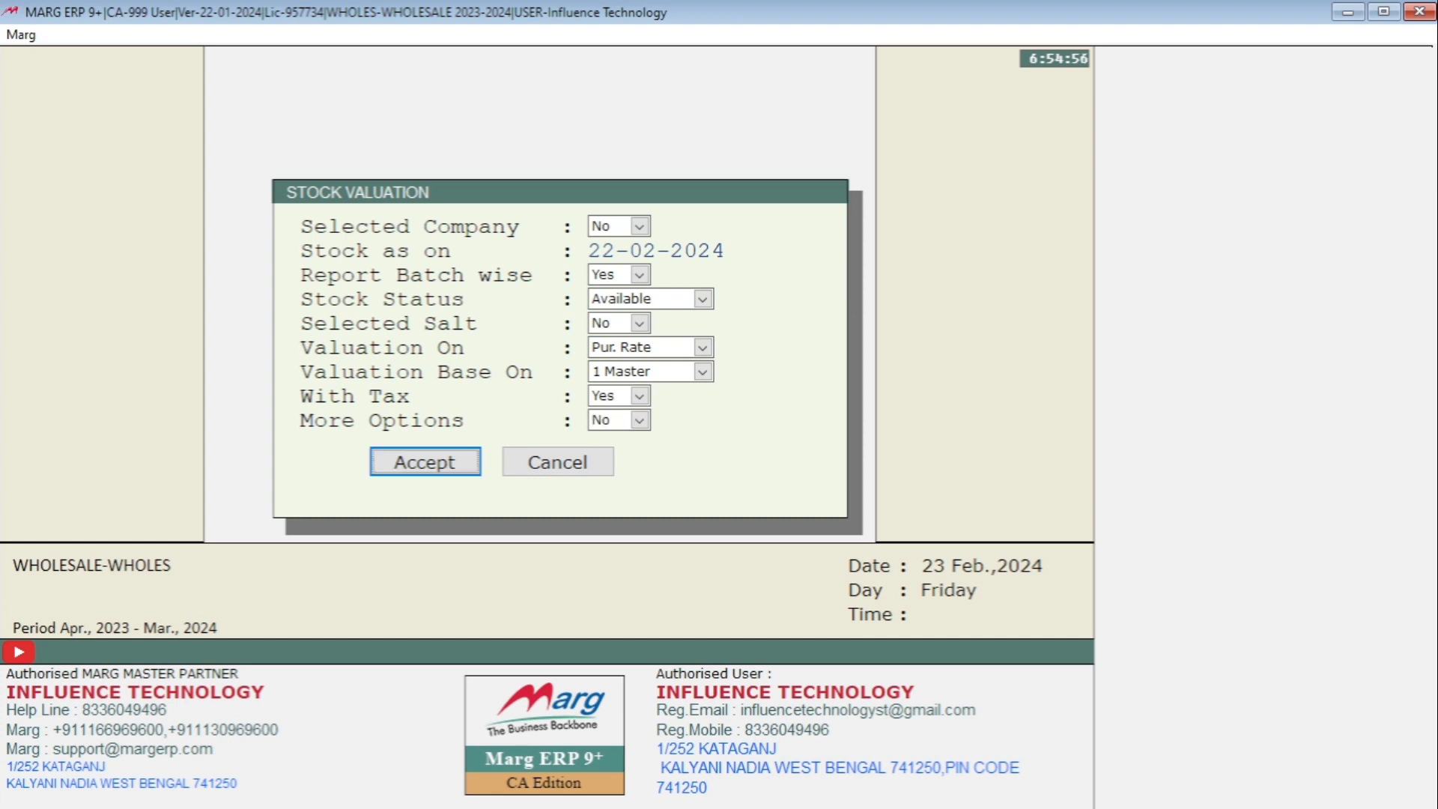
{"action": "key", "text": "Return"}
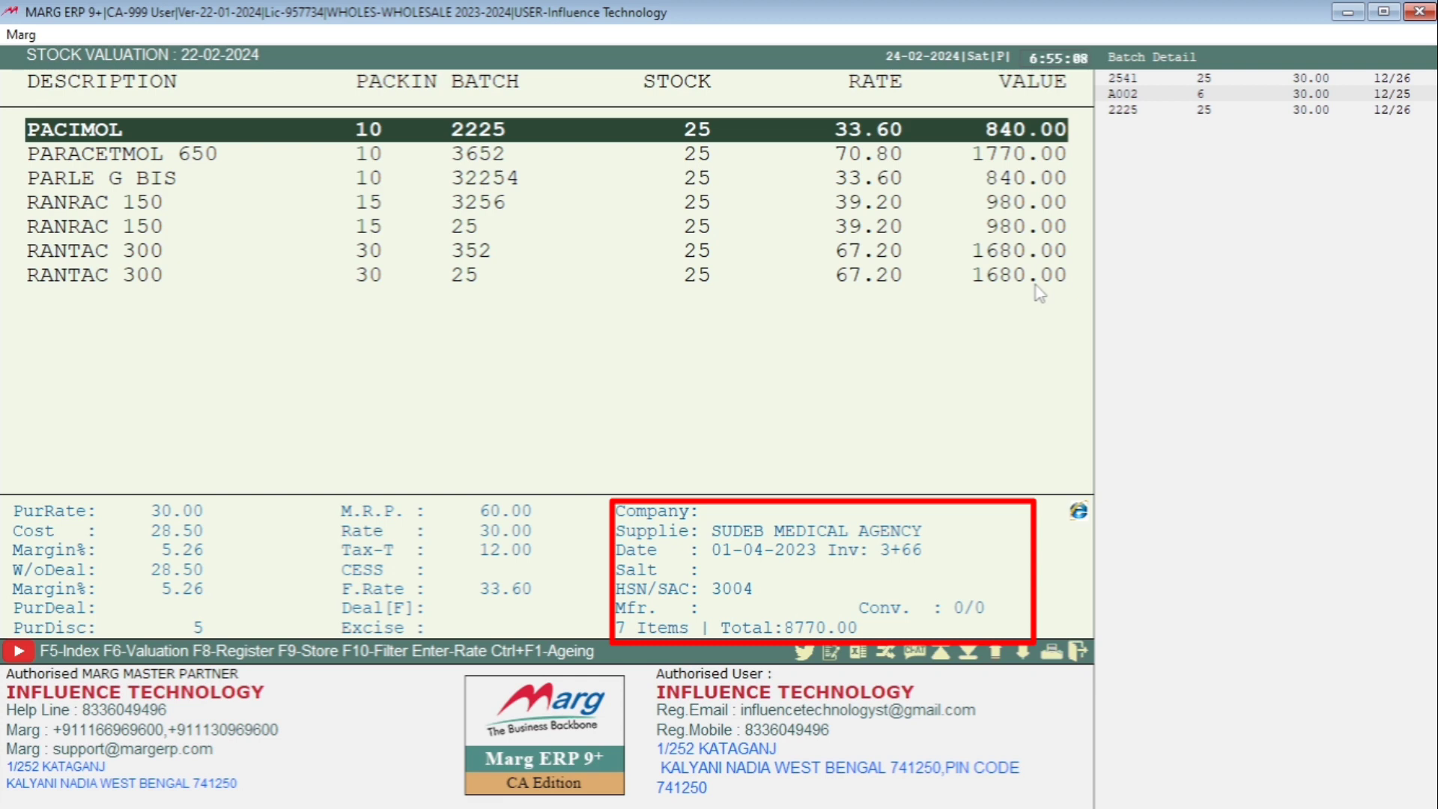
Check the RANTAC 300 batch 25 value by calculating 60 plus 12% times 25, and leave the report
{"action": "key", "text": "Down"}
{"action": "key", "text": "Down"}
{"action": "key", "text": "Down"}
{"action": "key", "text": "Down"}
{"action": "key", "text": "Down"}
{"action": "key", "text": "Down"}
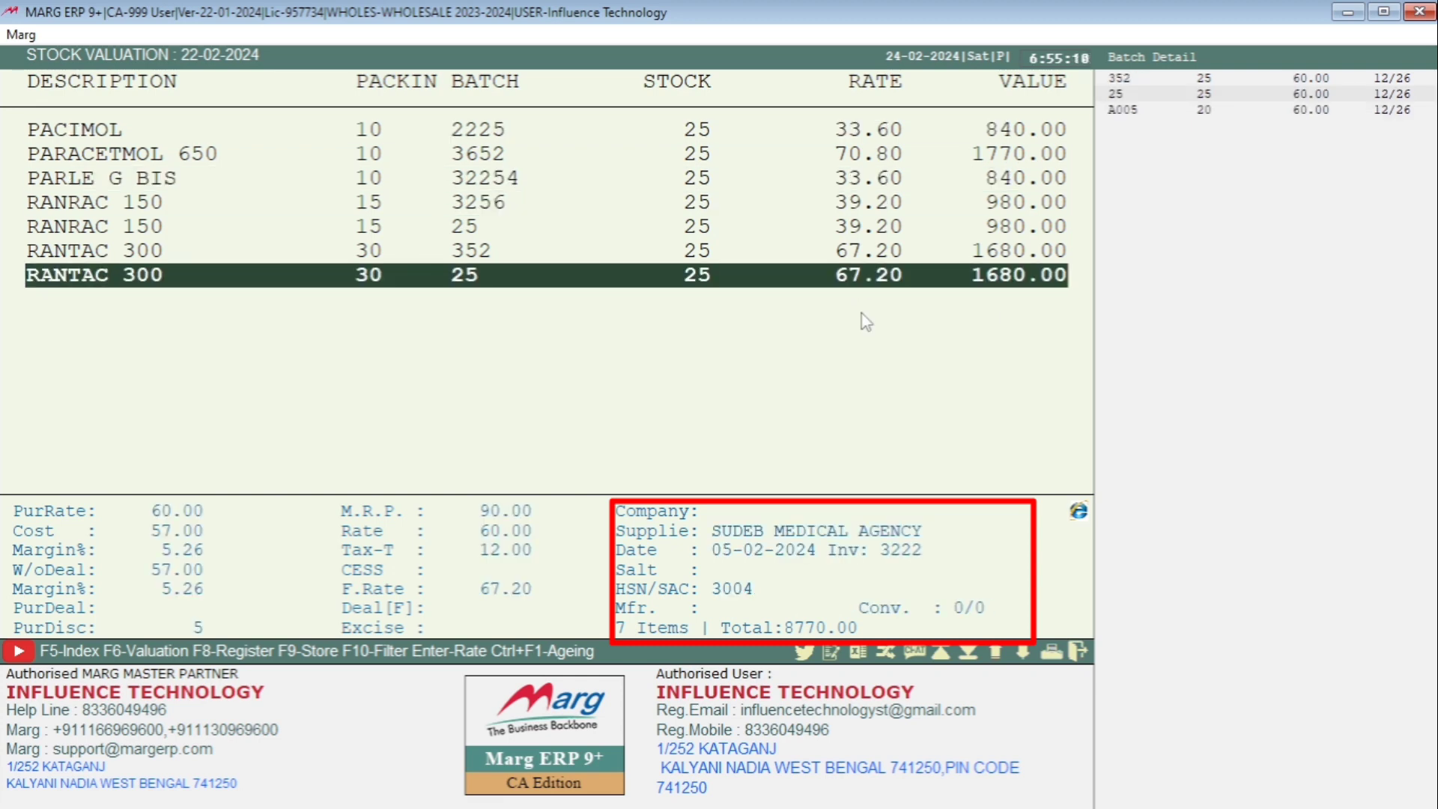
{"action": "key", "text": "alt+c"}
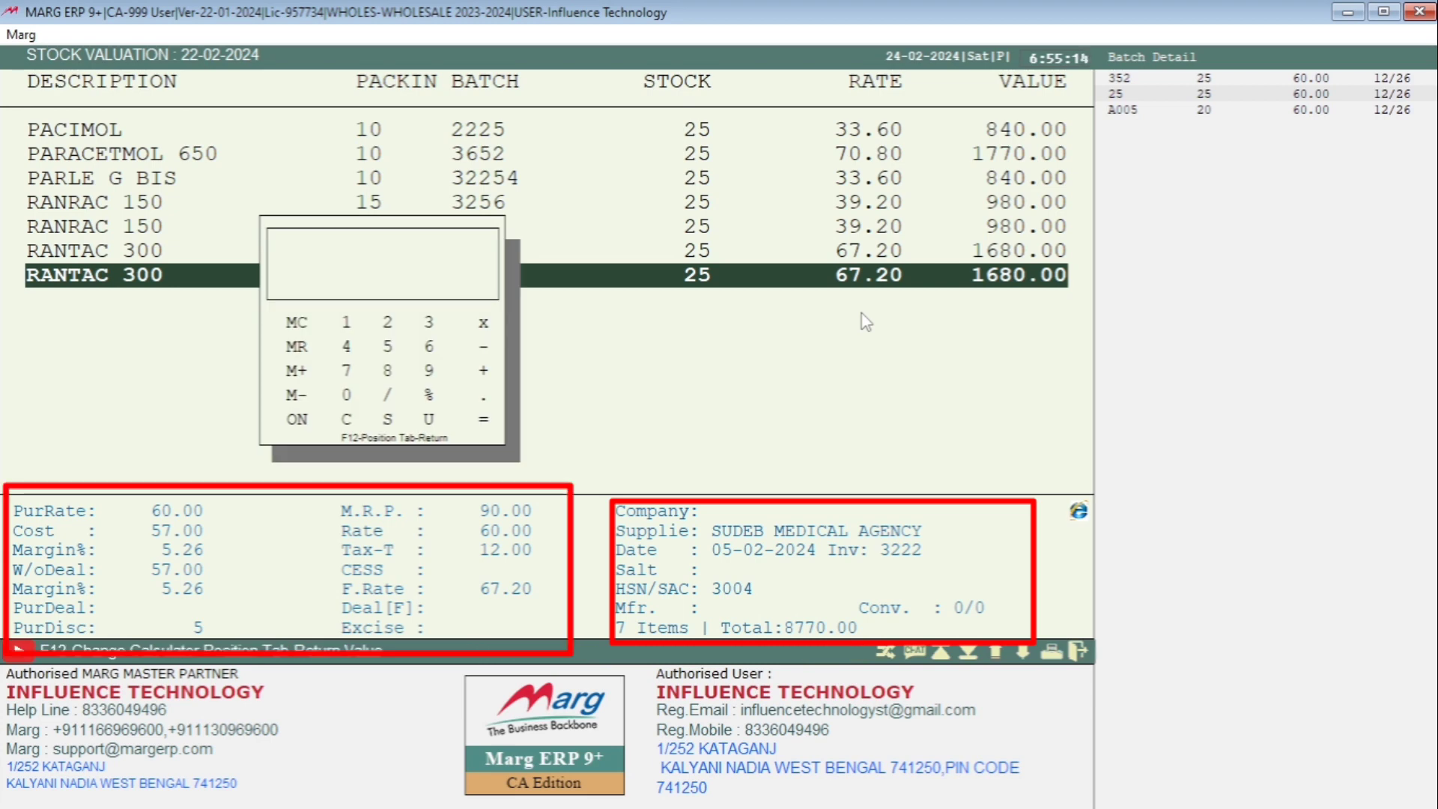
{"action": "type", "text": "60"}
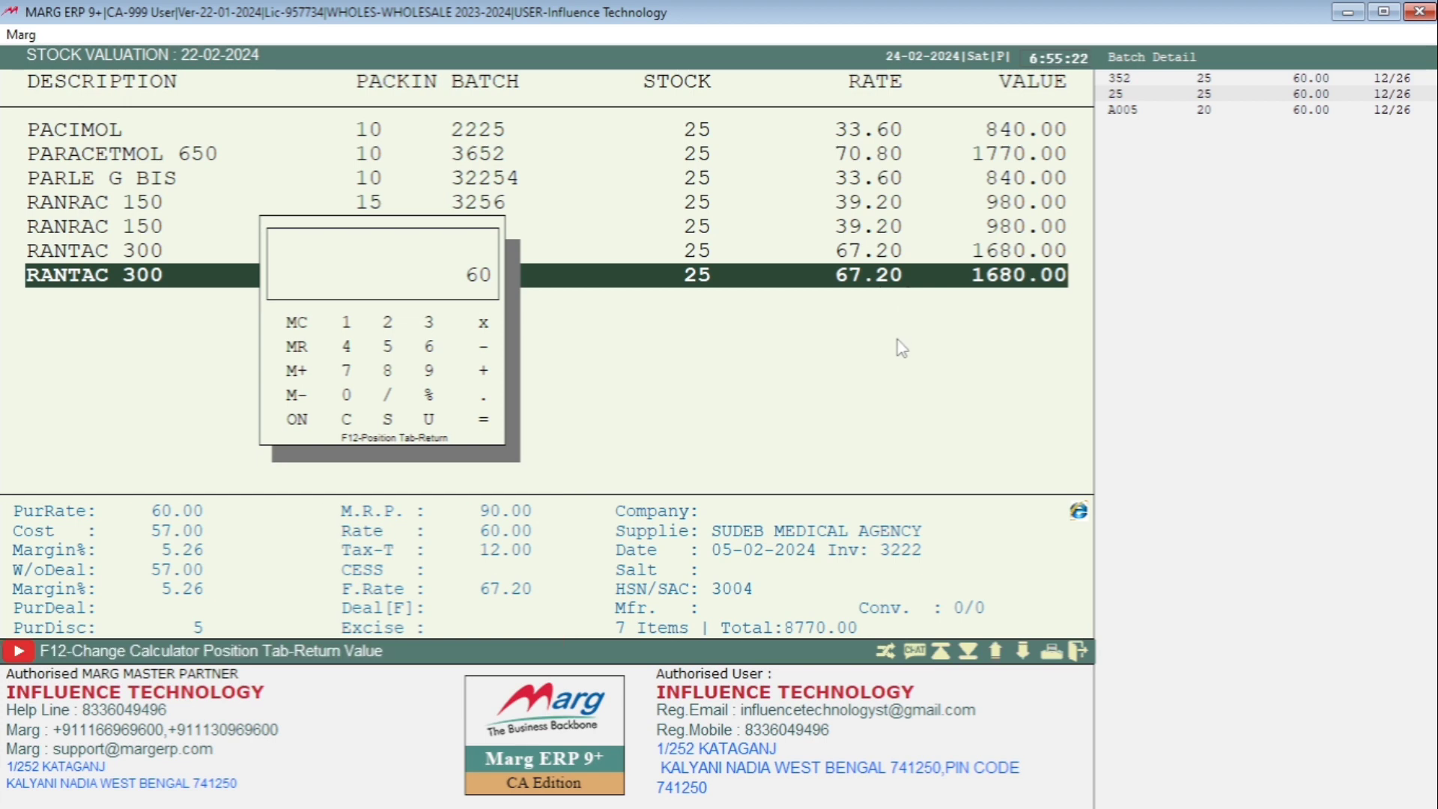
{"action": "type", "text": "+12%"}
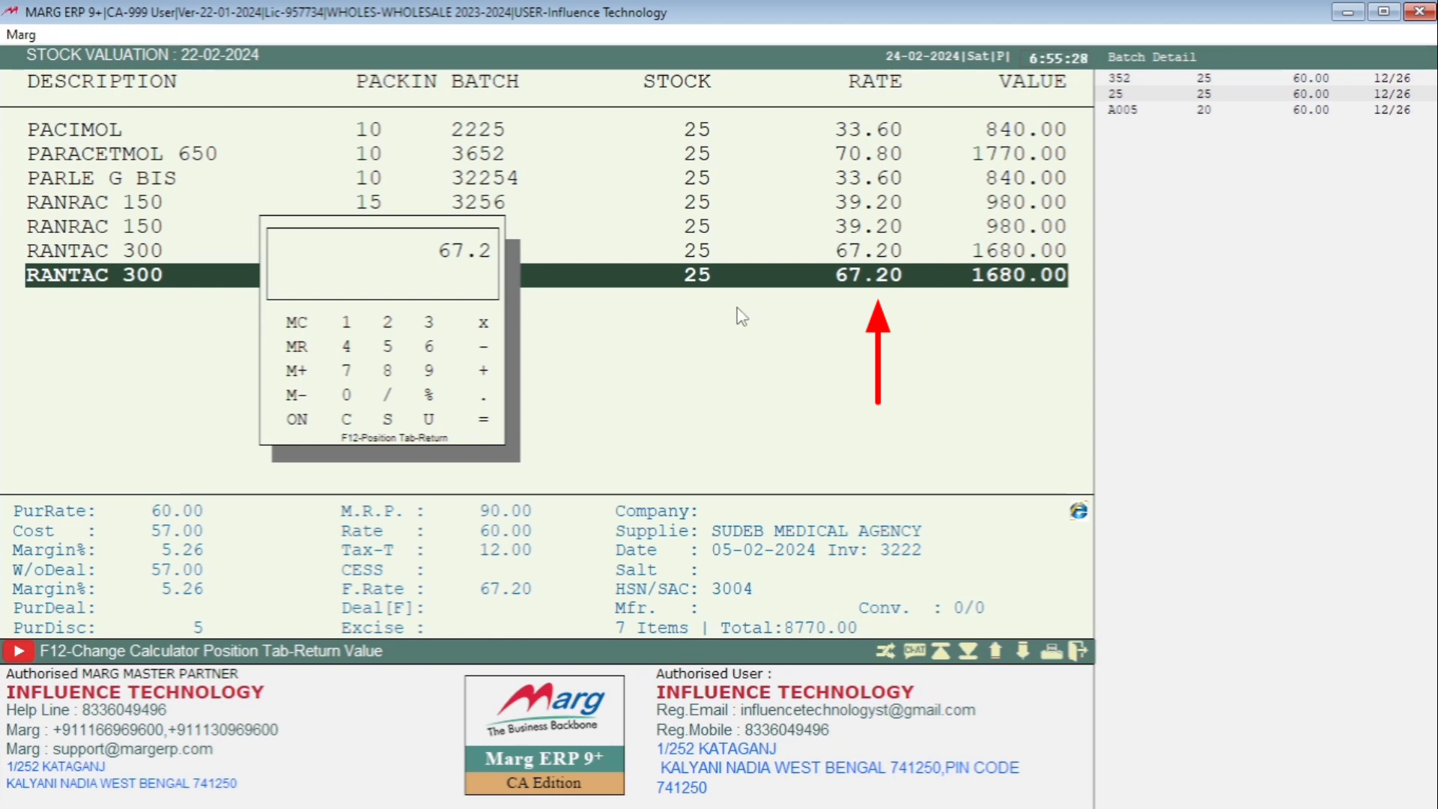
{"action": "type", "text": "*25="}
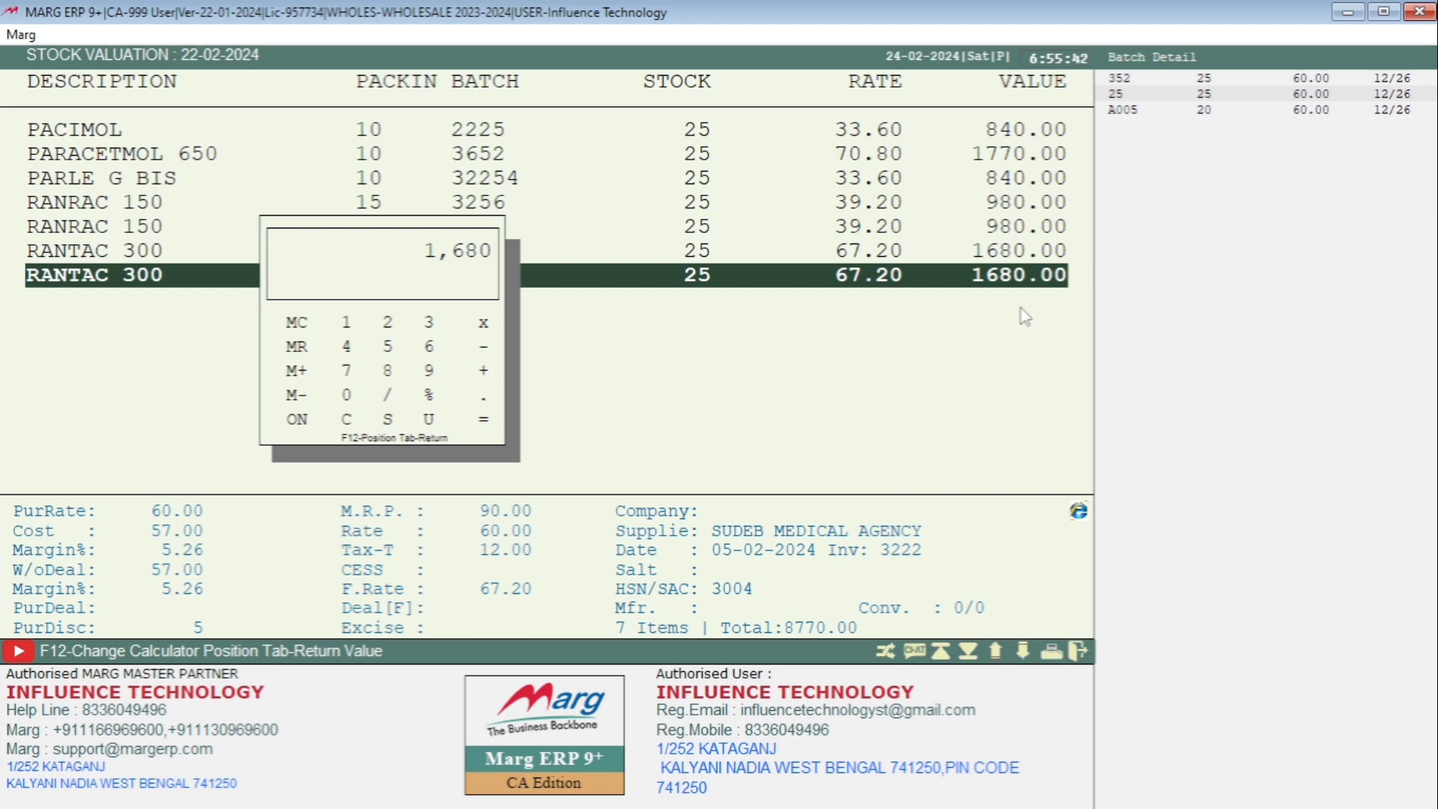
{"action": "key", "text": "Escape"}
{"action": "key", "text": "Escape"}
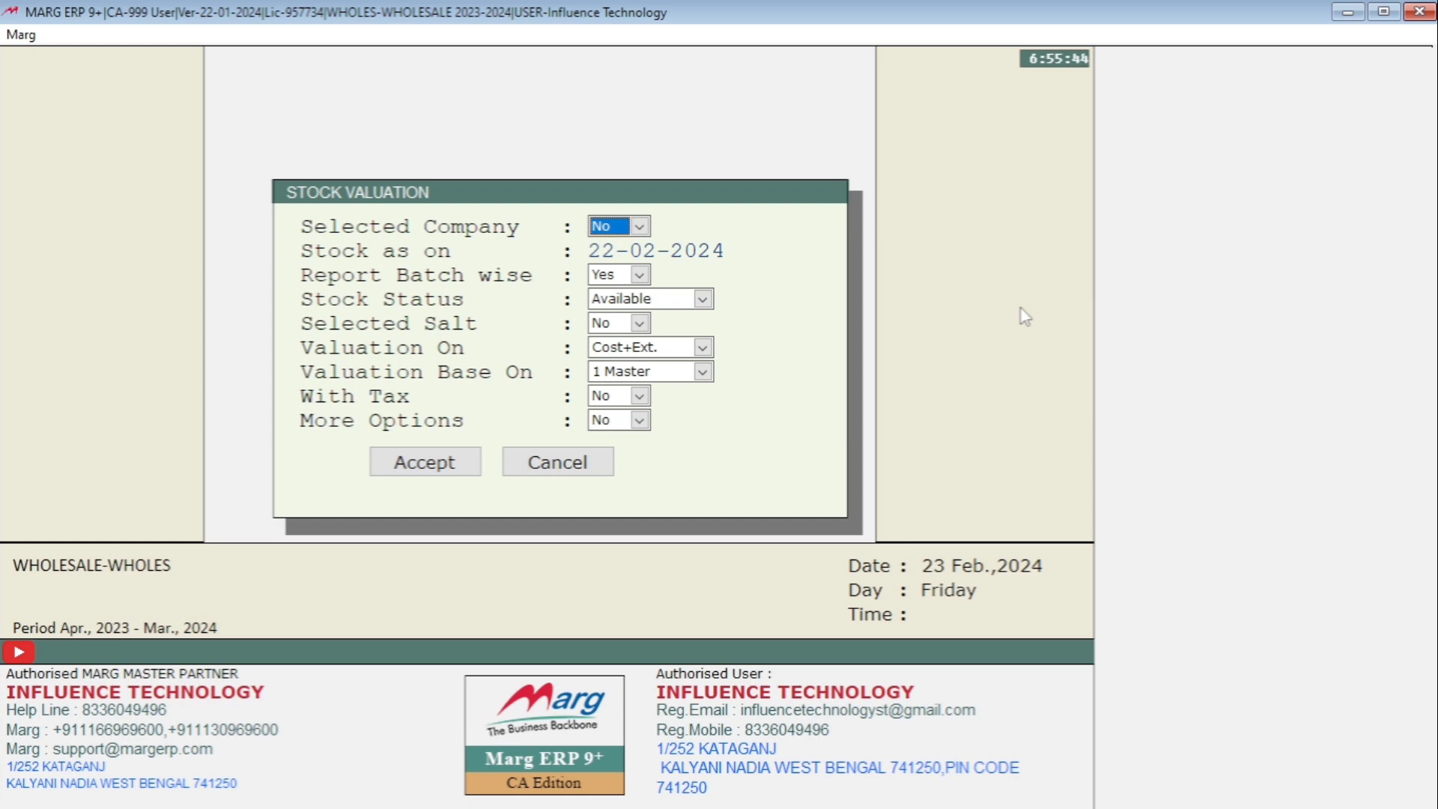
Keep Valuation On at Cost+Ext., Valuation Base On at 1 Master and With Tax at No for the stock valuation
{"action": "key", "text": "Return"}
{"action": "key", "text": "Return"}
{"action": "key", "text": "Return"}
{"action": "key", "text": "Return"}
{"action": "key", "text": "Return"}
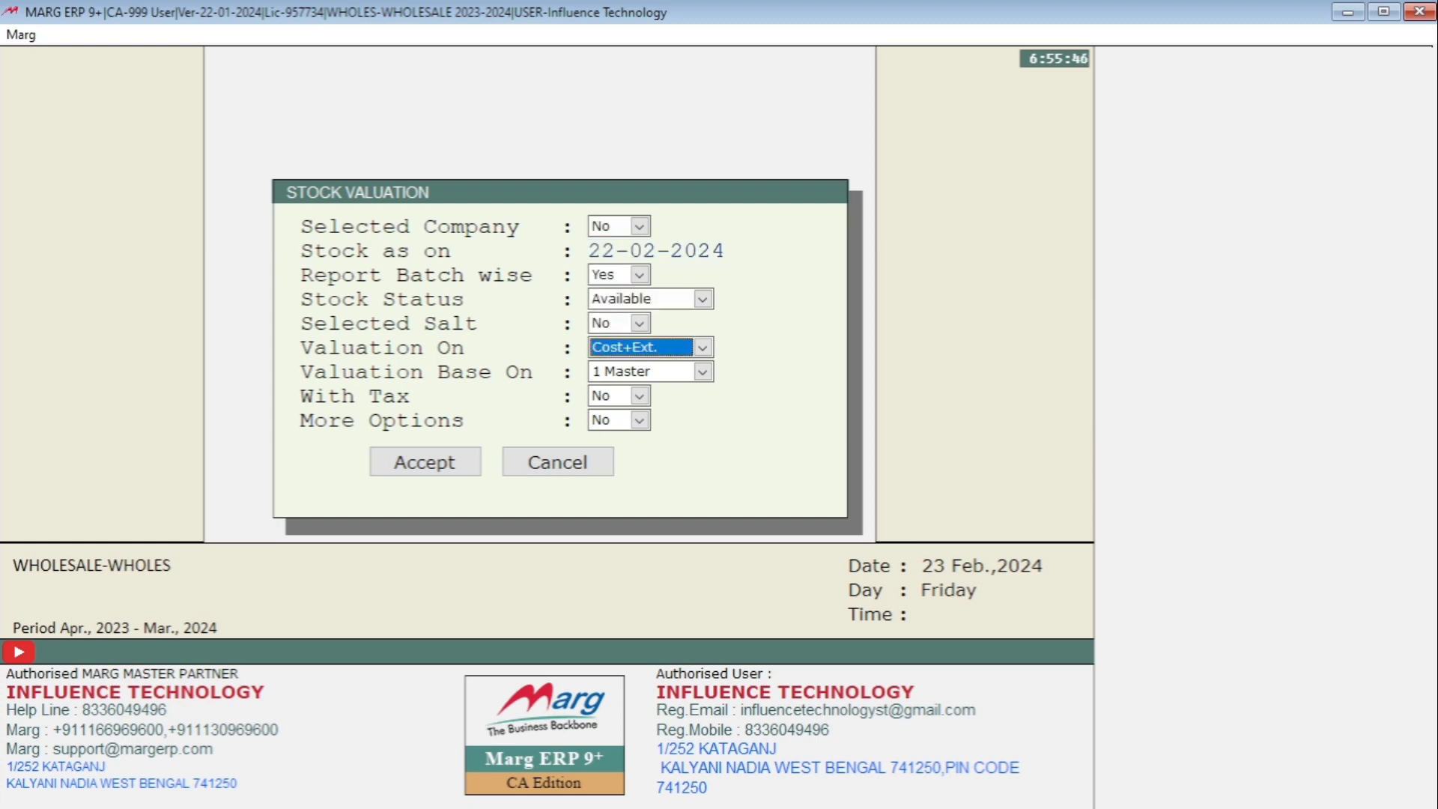
{"action": "key", "text": "Return"}
{"action": "key", "text": "Return"}
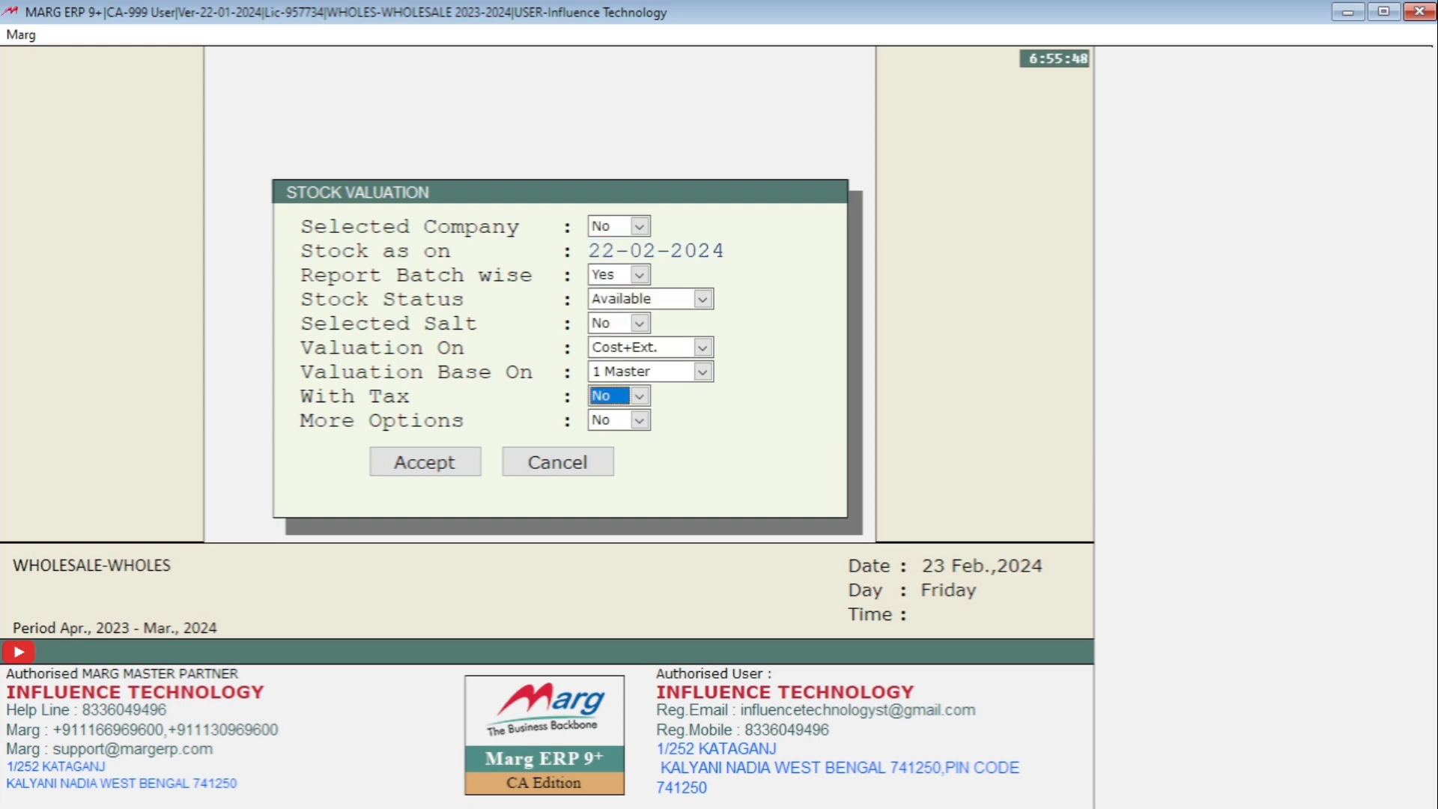
{"action": "key", "text": "Return"}
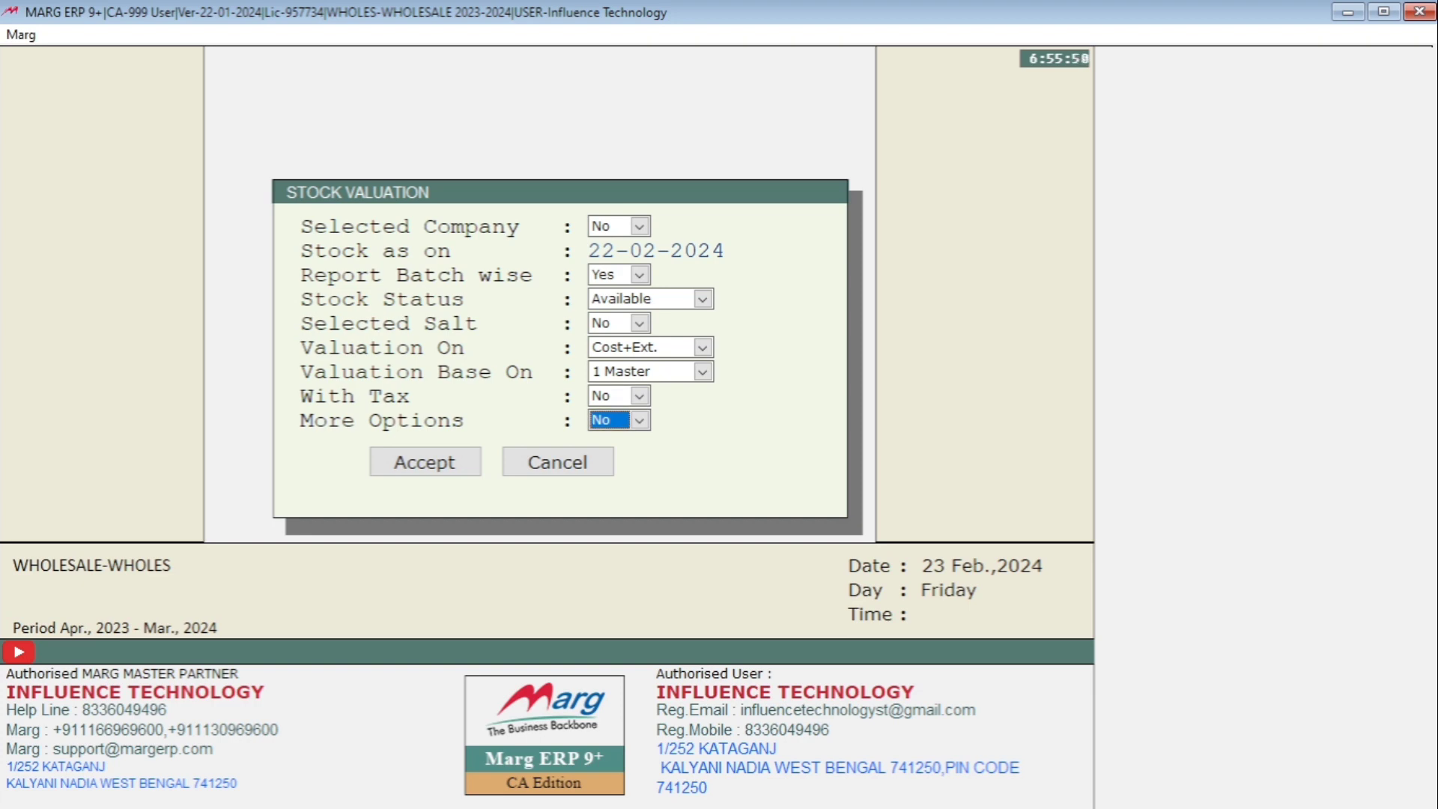
Set More Options to Yes and turn on Selected Supplier in the additional filters
{"action": "key", "text": "y"}
{"action": "key", "text": "Return"}
{"action": "key", "text": "Return"}
{"action": "key", "text": "Return"}
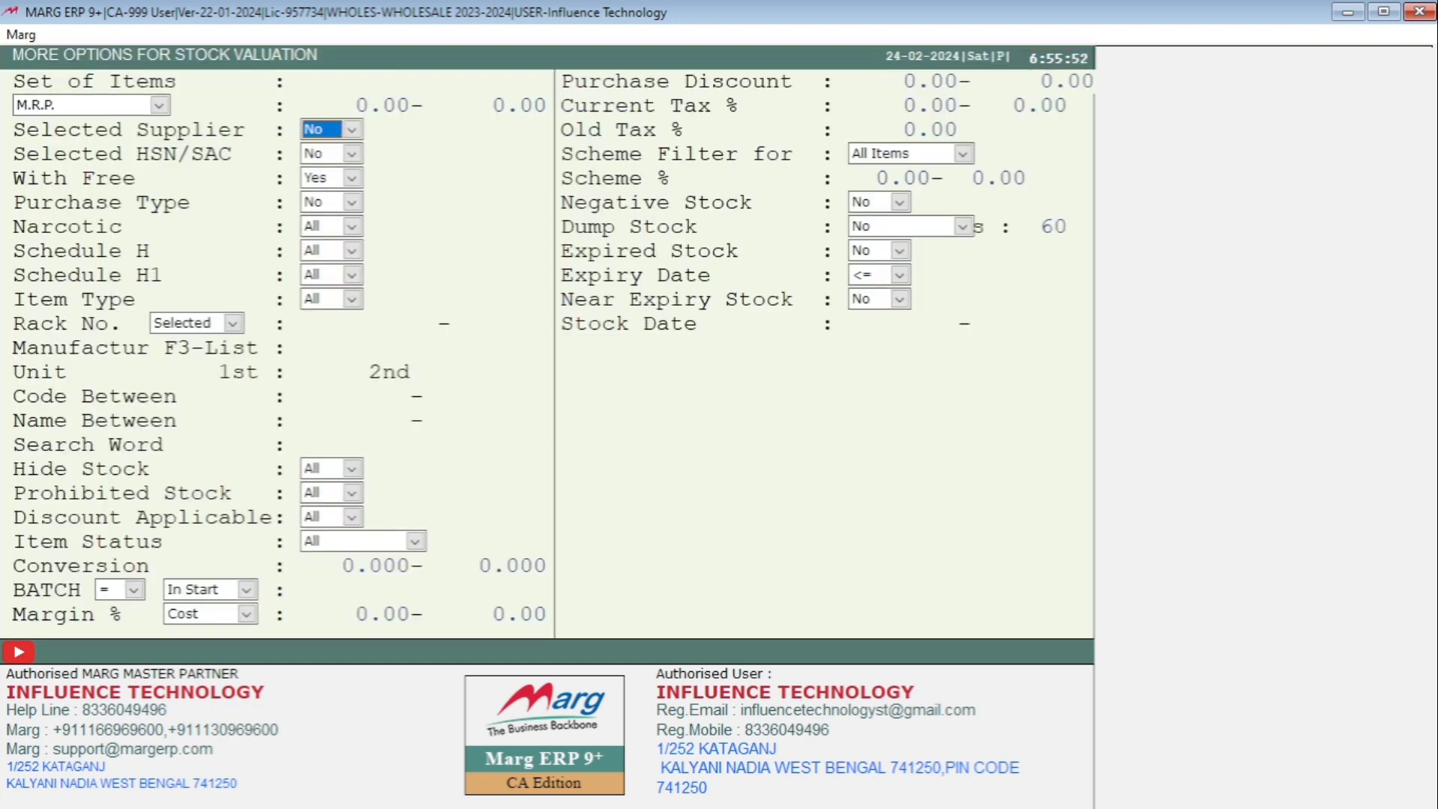
{"action": "key", "text": "y"}
Choose SUDEB MEDICAL AGENCY as the supplier to filter by
{"action": "key", "text": "Down"}
{"action": "key", "text": "Down"}
{"action": "key", "text": "Down"}
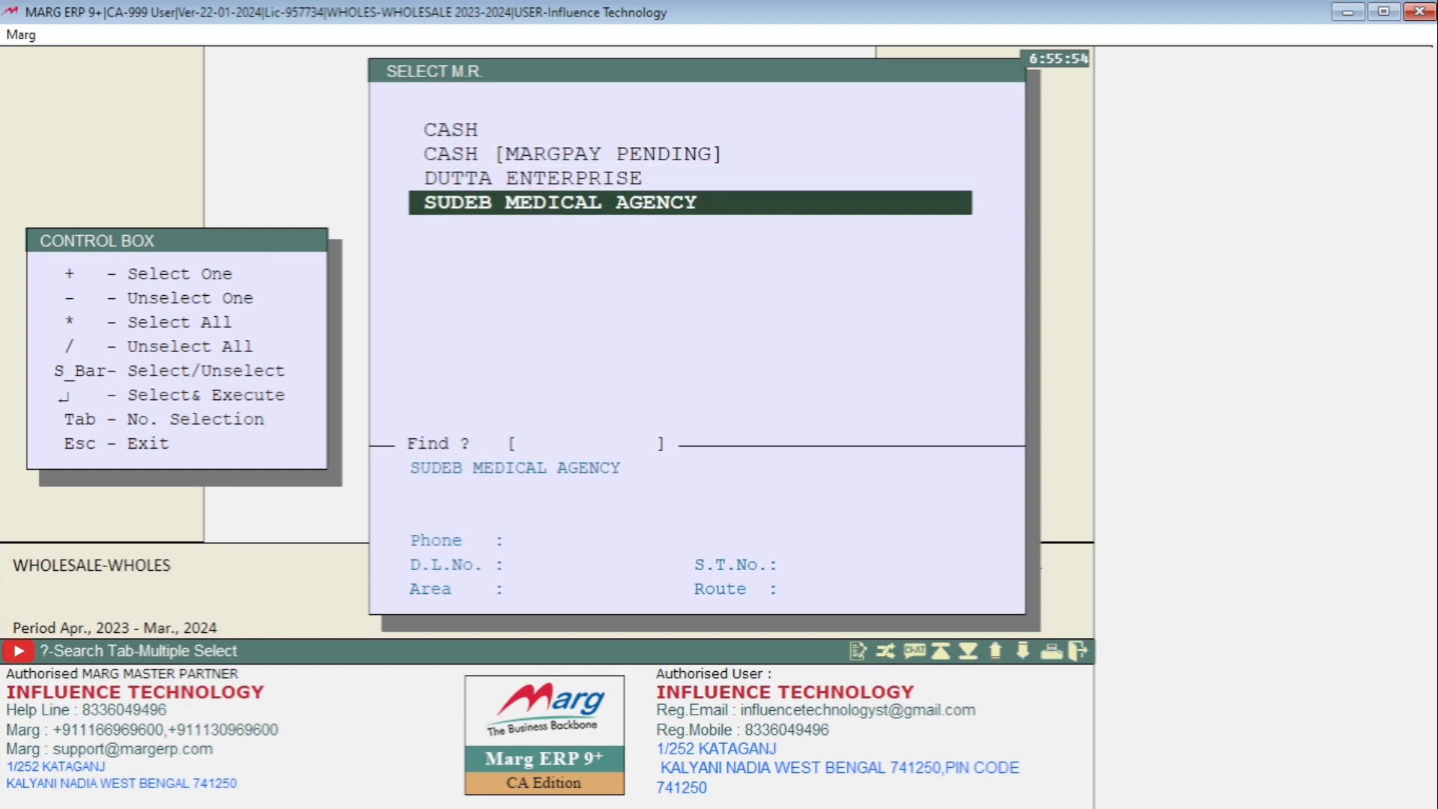
{"action": "key", "text": "Return"}
Leave the remaining filters at their defaults and generate the Cost+Ext. stock valuation report
{"action": "key", "text": "Return"}
{"action": "key", "text": "Return"}
{"action": "key", "text": "Return"}
{"action": "key", "text": "Return"}
{"action": "key", "text": "Return"}
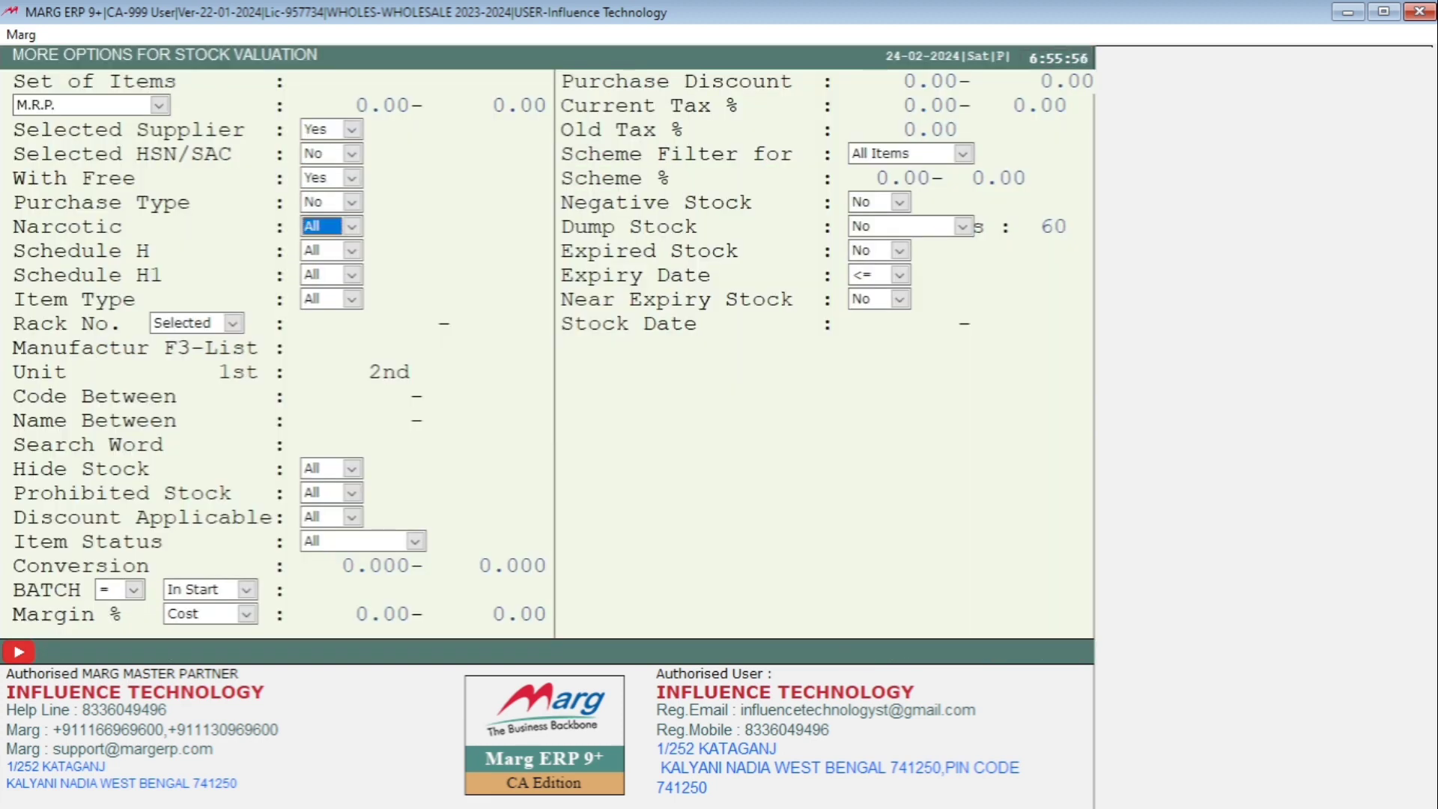
{"action": "key", "text": "Escape"}
{"action": "key", "text": "Return"}
{"action": "key", "text": "Return"}
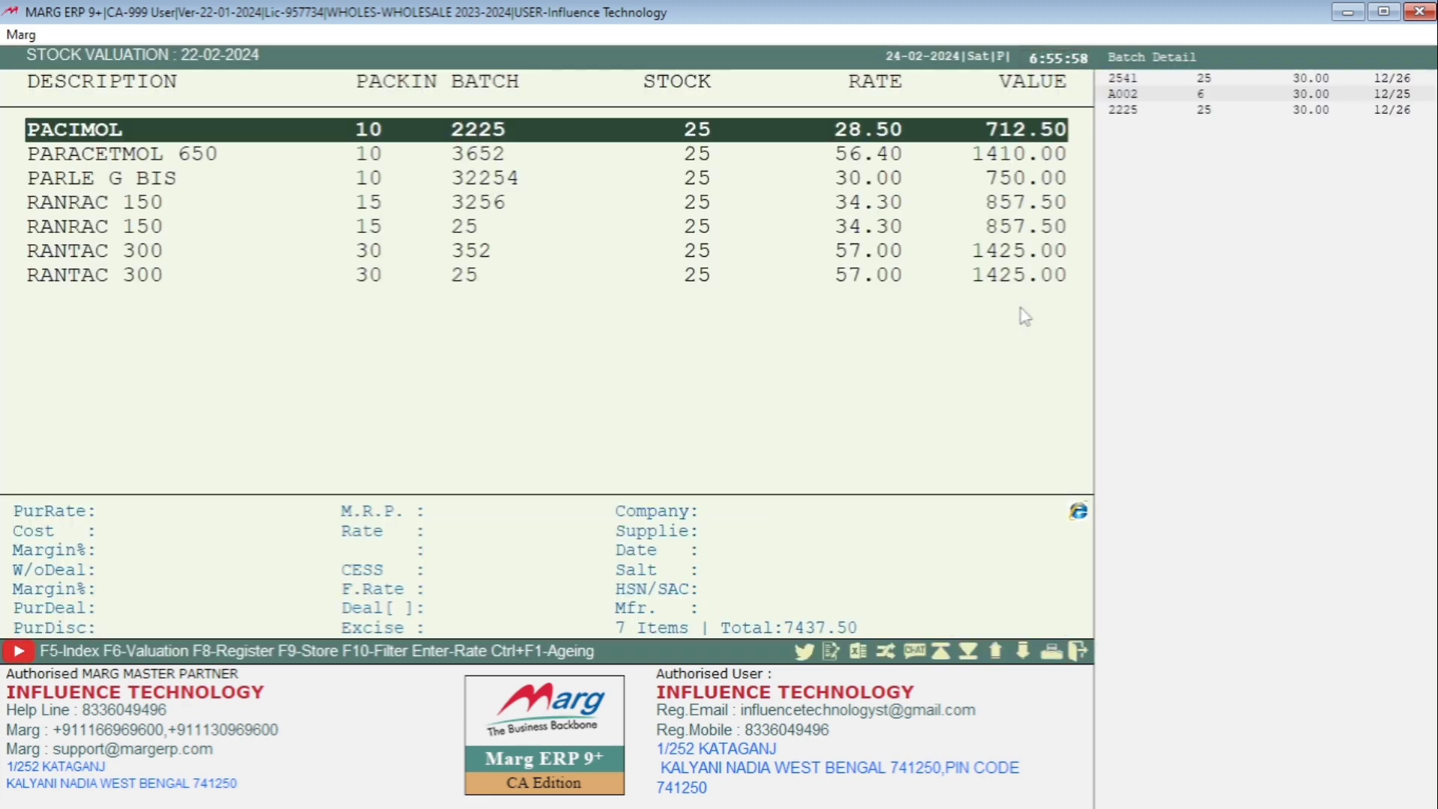
Select the RANTAC 300 batch 25 row in the report and open the calculator
{"action": "key", "text": "Down"}
{"action": "key", "text": "Down"}
{"action": "key", "text": "Down"}
{"action": "key", "text": "Down"}
{"action": "key", "text": "Down"}
{"action": "key", "text": "Down"}
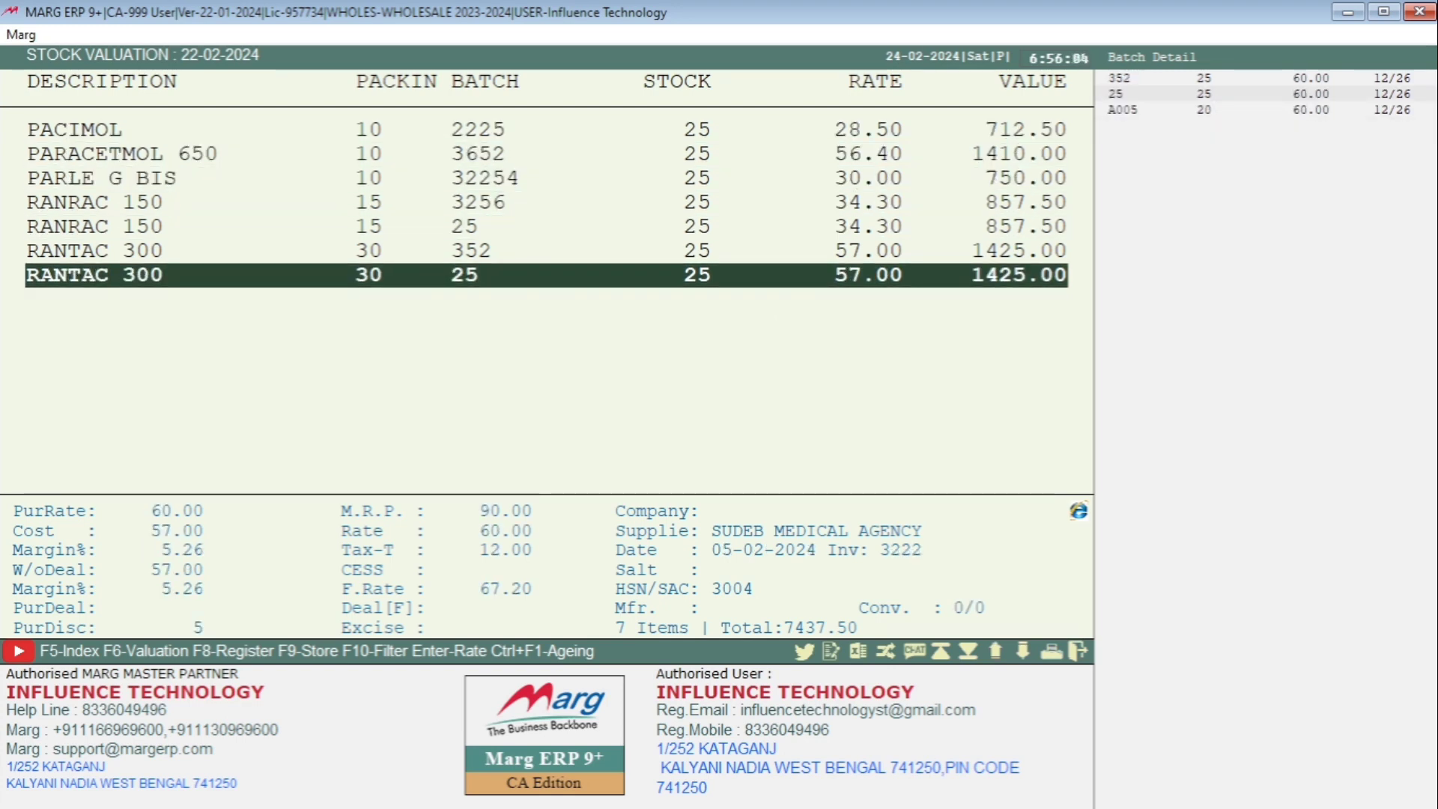
{"action": "key", "text": "alt+c"}
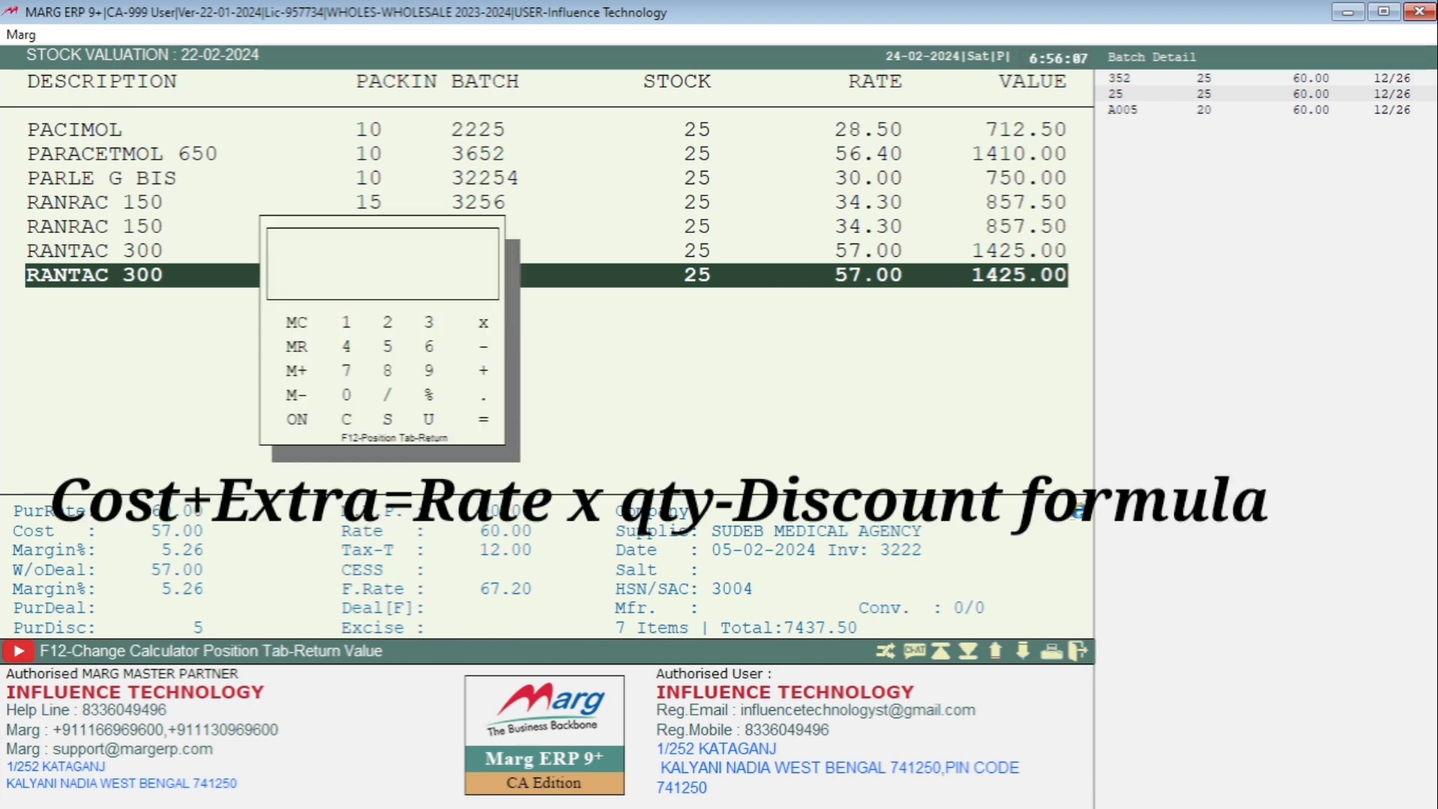
{"action": "type", "text": "60"}
{"action": "type", "text": "-"}
{"action": "type", "text": "3"}
{"action": "key", "text": "equal"}
{"action": "key", "text": "F12"}
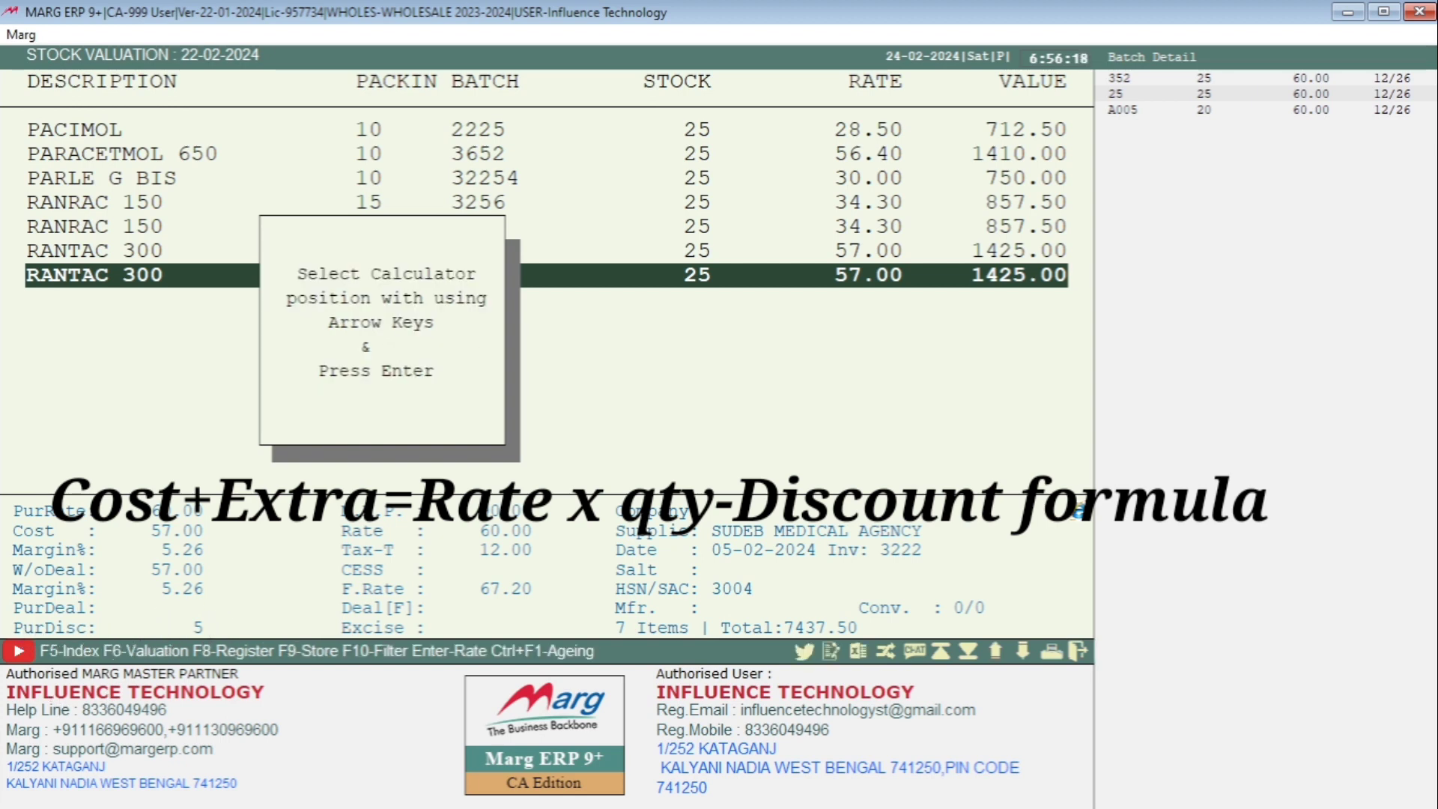
{"action": "key", "text": "Return"}
Calculate 60 less 5% times 25 to check the RANTAC 300 value, and leave the report
{"action": "type", "text": "60-5%"}
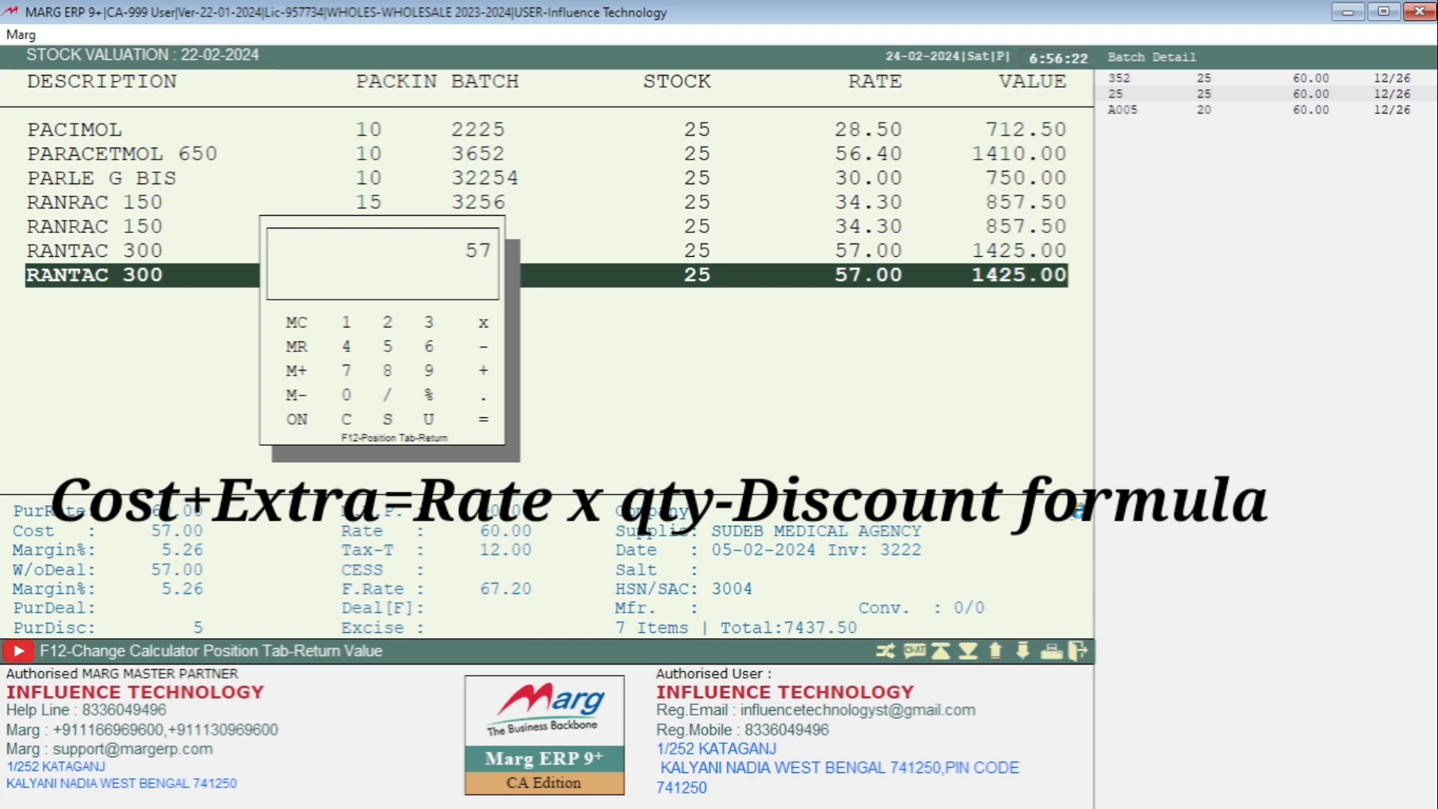
{"action": "type", "text": "*25="}
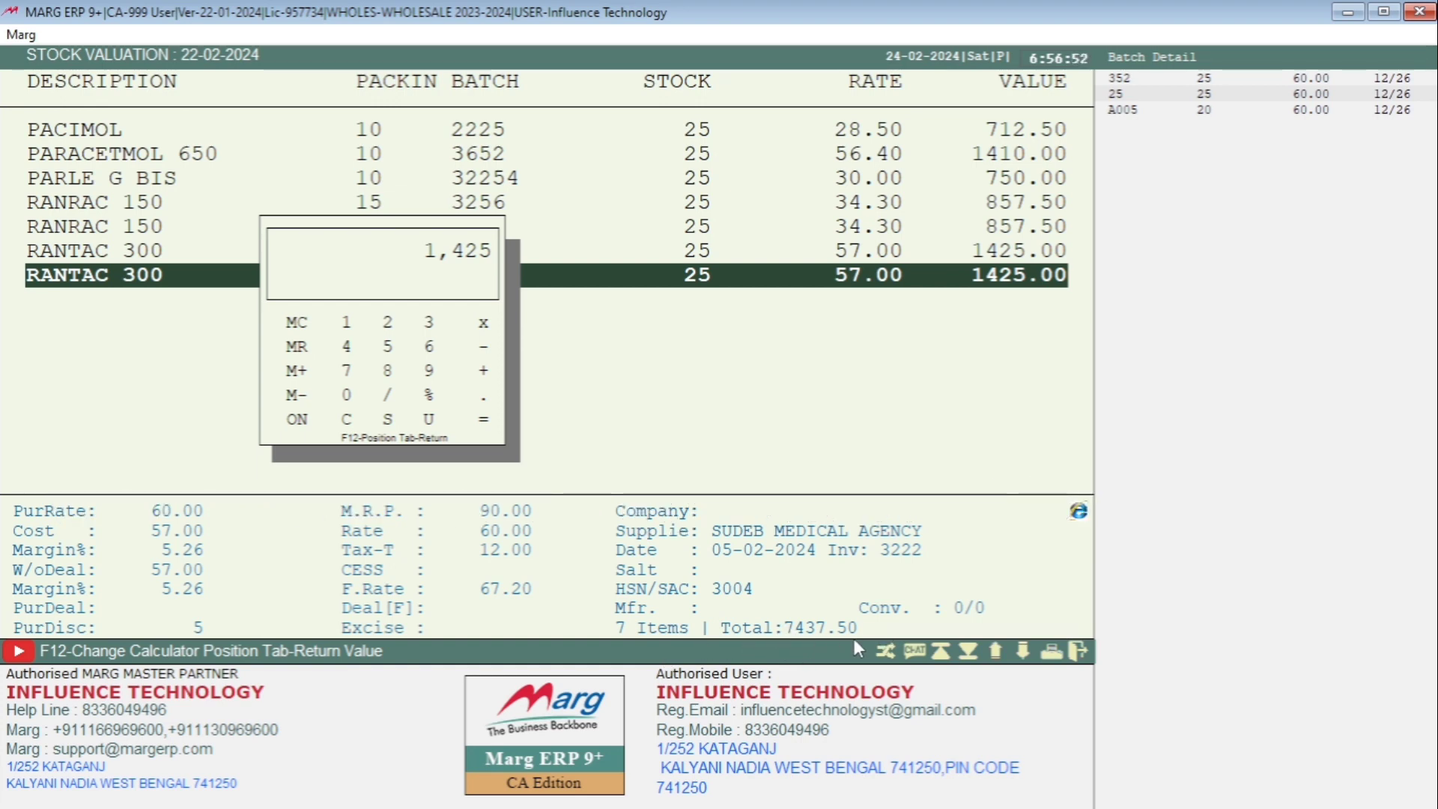
{"action": "key", "text": "Escape"}
{"action": "key", "text": "Escape"}
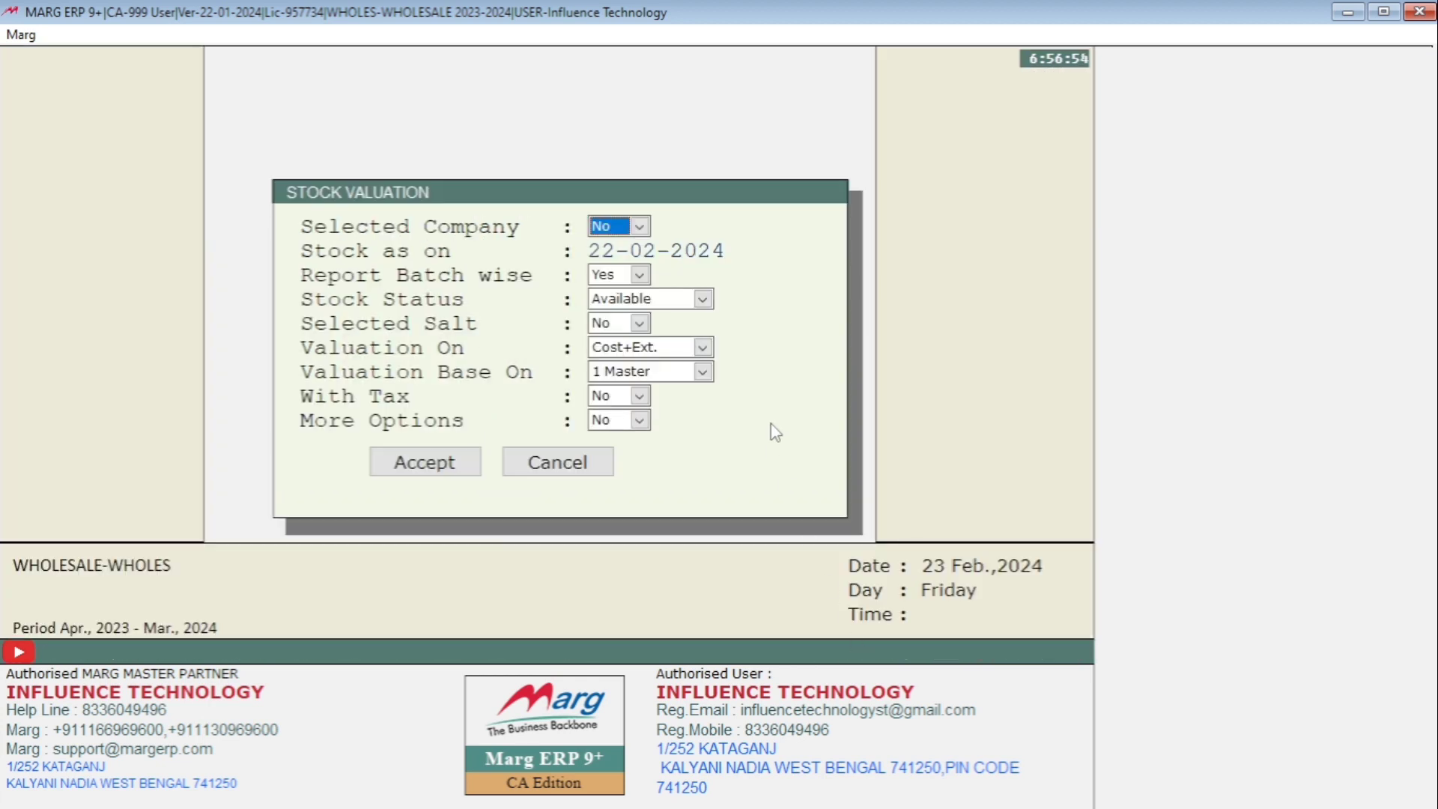
Accept the stock valuation settings again with date 22-02-2024, Valuation On Cost+Ext., base 1 Master and With Tax No
{"action": "key", "text": "Return"}
{"action": "key", "text": "Return"}
{"action": "key", "text": "Return"}
{"action": "key", "text": "Return"}
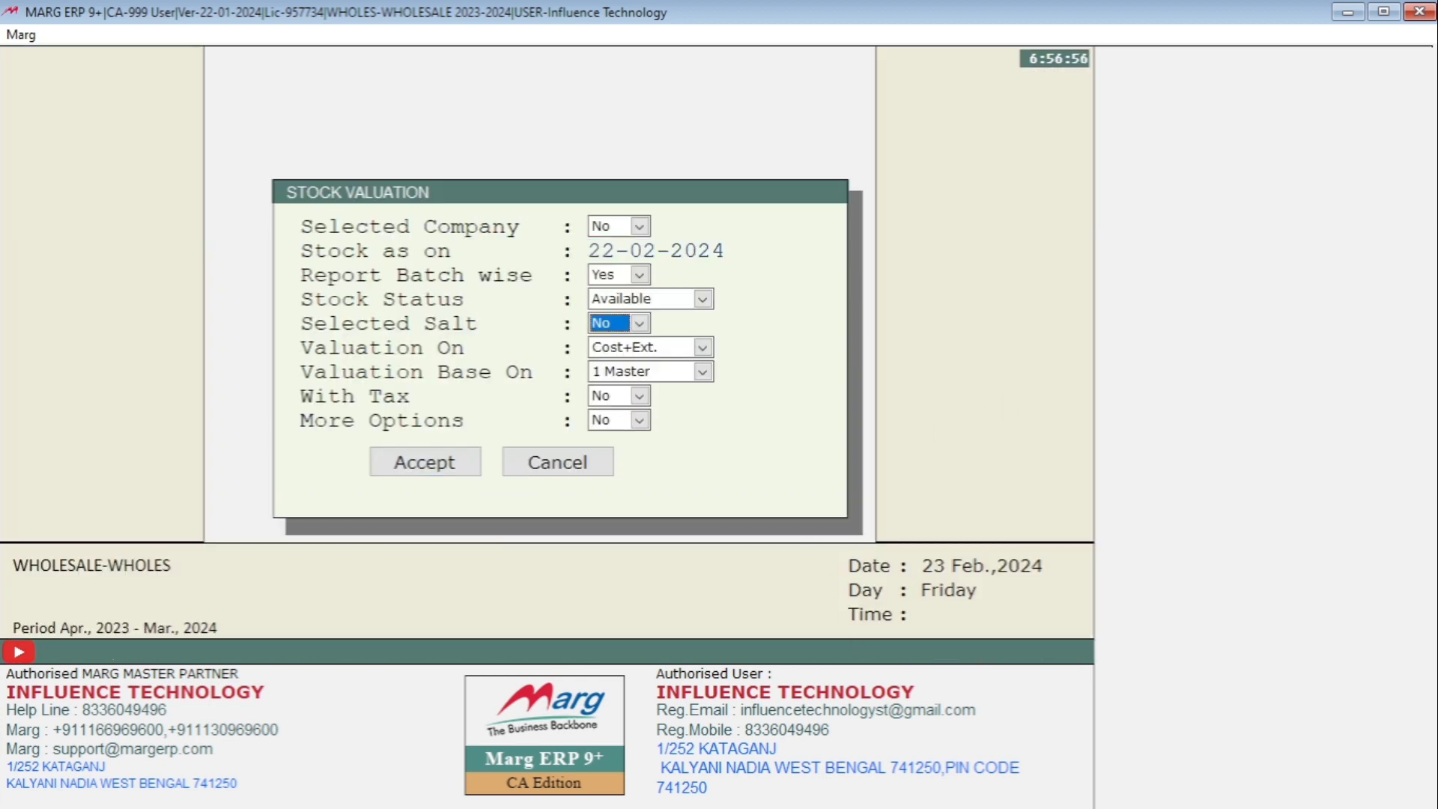
{"action": "key", "text": "Return"}
{"action": "key", "text": "Return"}
{"action": "key", "text": "Return"}
{"action": "key", "text": "Return"}
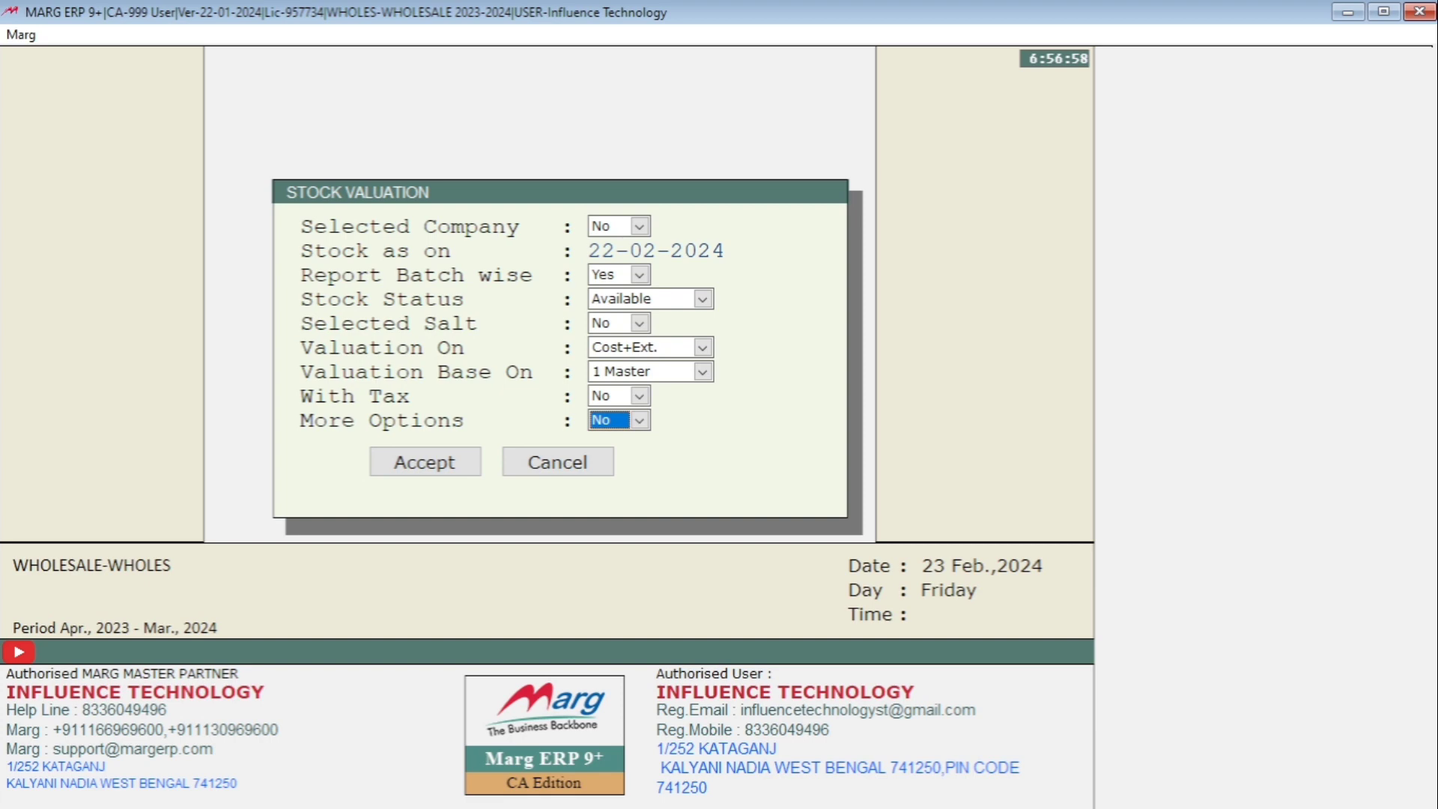
Set both More Options and Selected Supplier to Yes for the stock valuation
{"action": "key", "text": "y"}
{"action": "key", "text": "Return"}
{"action": "key", "text": "Return"}
{"action": "key", "text": "Return"}
{"action": "key", "text": "Return"}
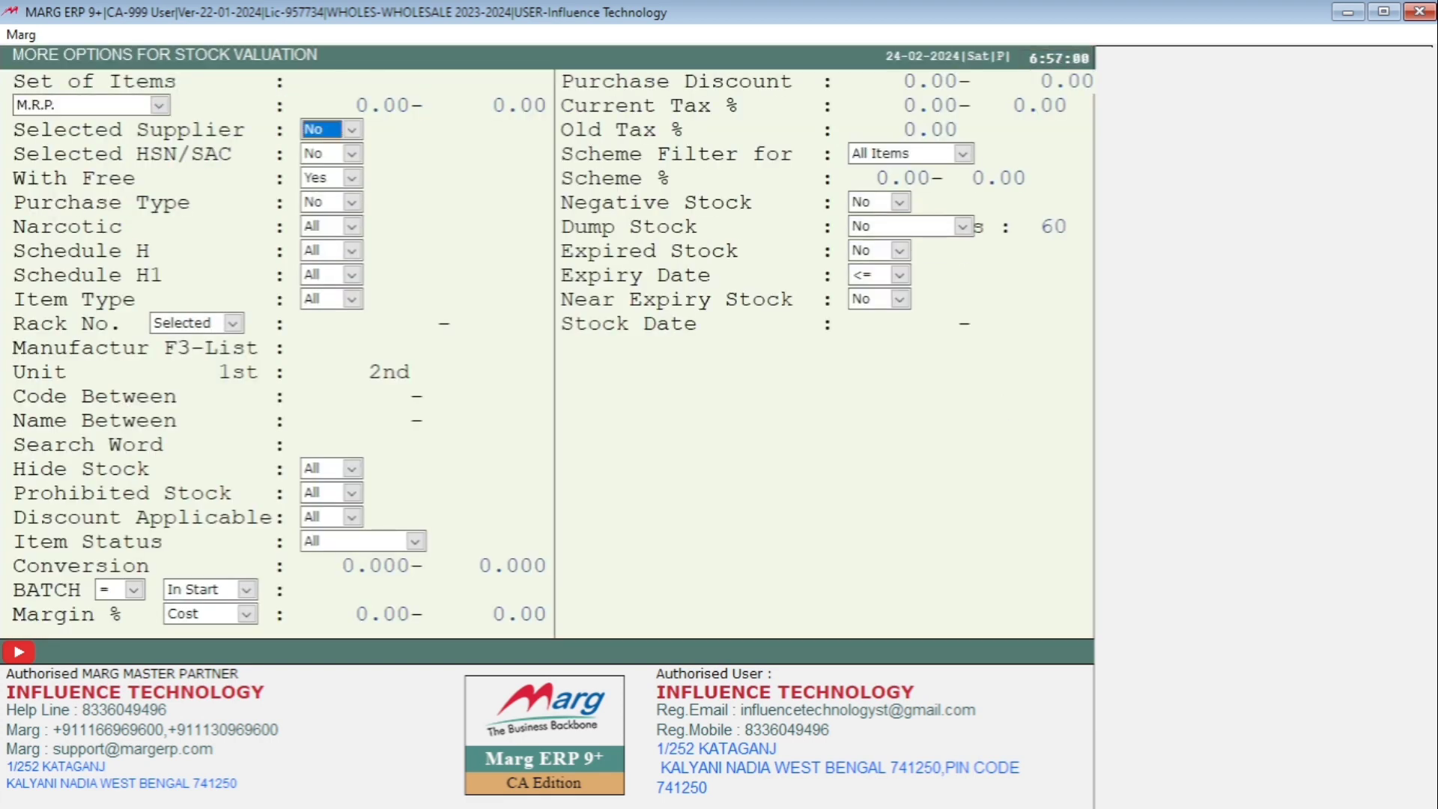
{"action": "key", "text": "y"}
Mark SUDEB MEDICAL AGENCY in the supplier list and generate the stock valuation report
{"action": "key", "text": "Return"}
{"action": "key", "text": "Down"}
{"action": "key", "text": "Down"}
{"action": "key", "text": "Down"}
{"action": "key", "text": "plus"}
{"action": "key", "text": "Escape"}
{"action": "key", "text": "Escape"}
{"action": "key", "text": "Return"}
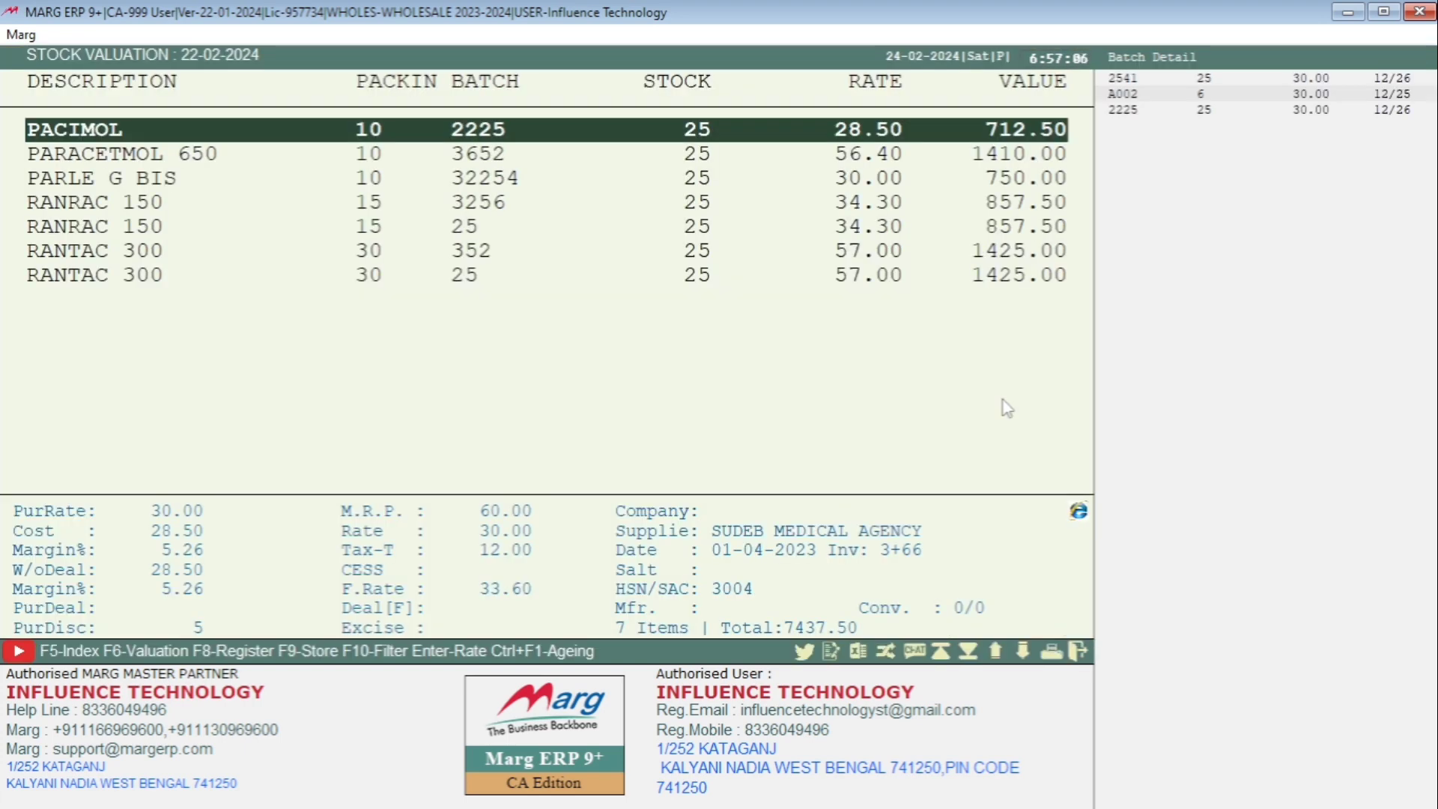
Start printing the valuation as a Stock Statement report indexed on Group Type
{"action": "key", "text": "alt+p"}
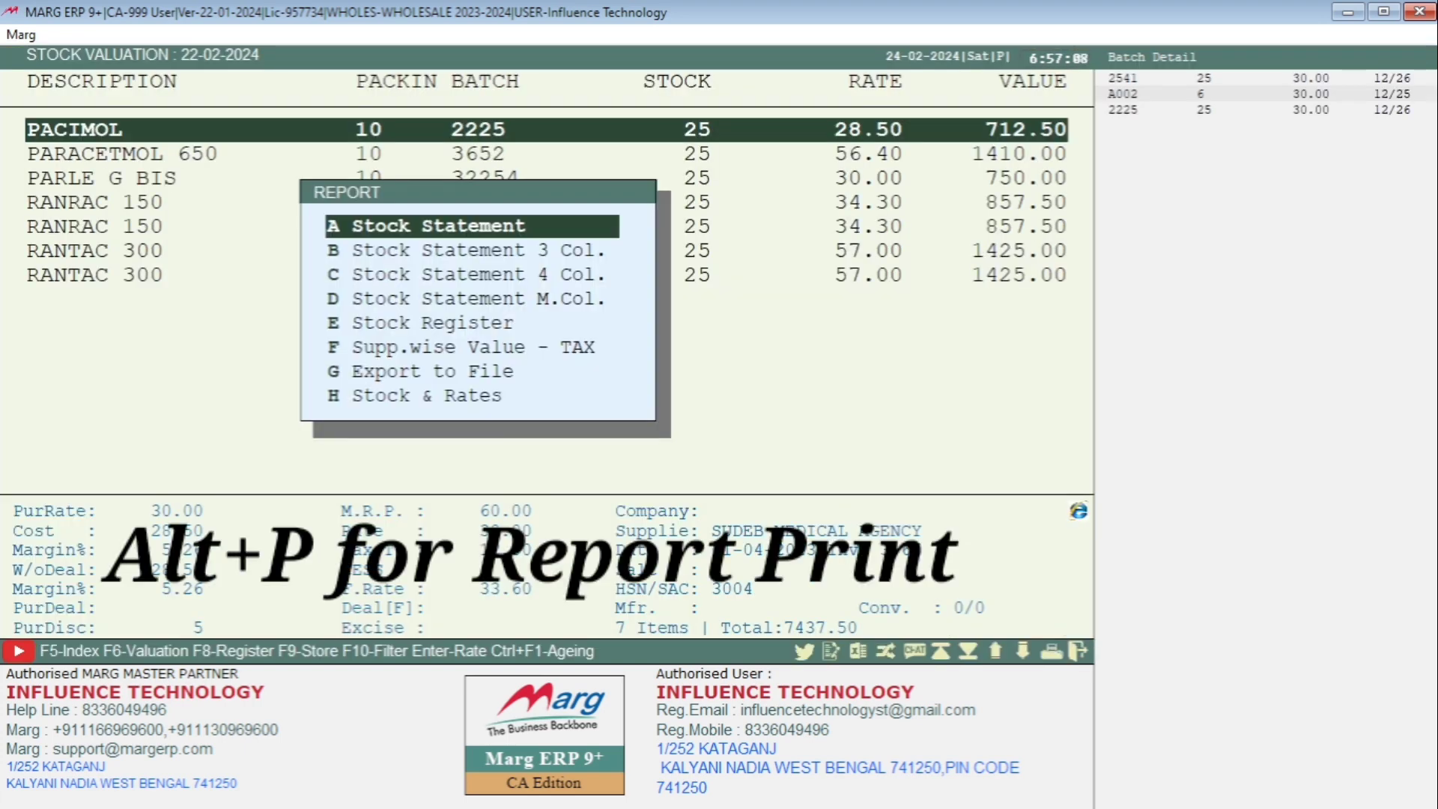
{"action": "key", "text": "Escape"}
{"action": "key", "text": "F5"}
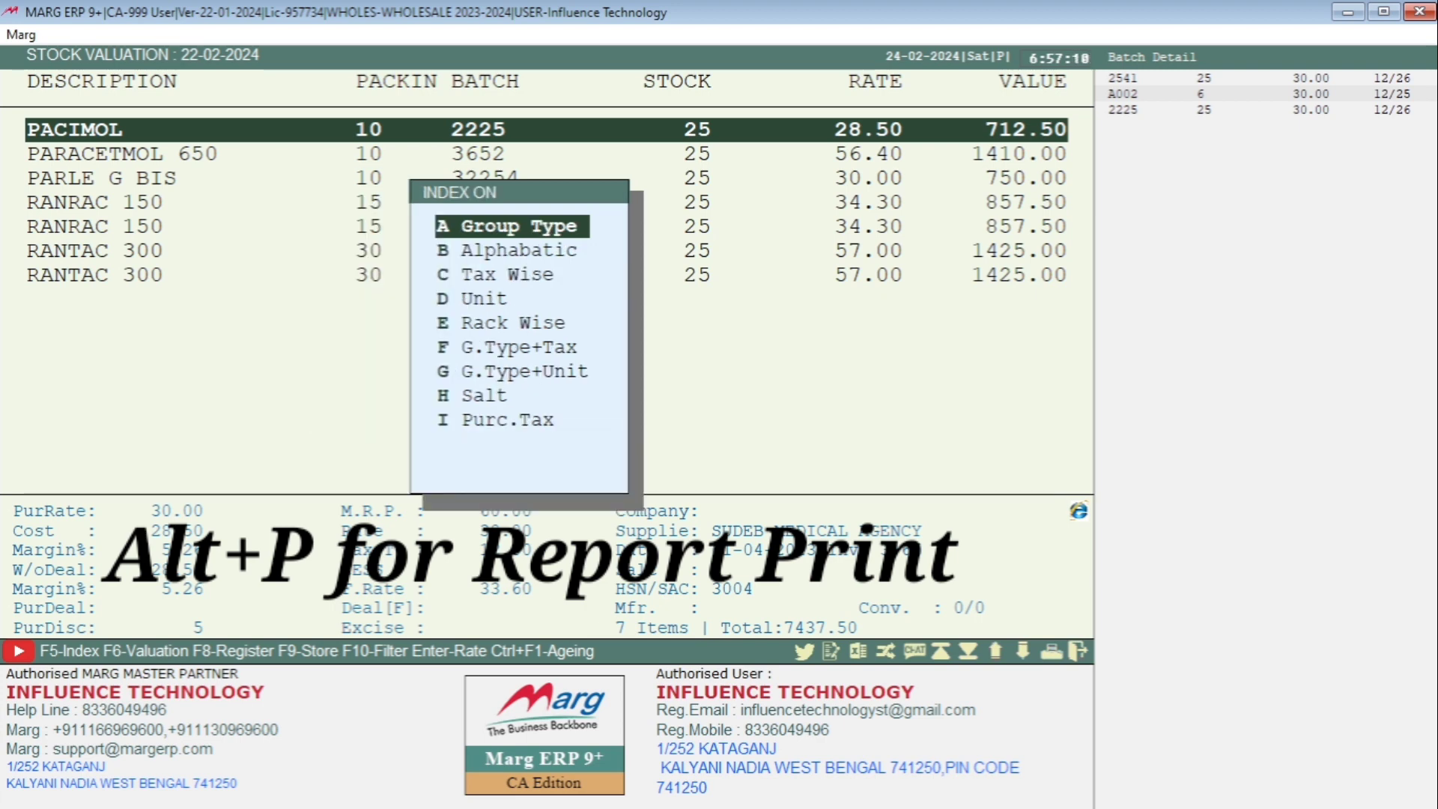
{"action": "key", "text": "Down"}
{"action": "key", "text": "Down"}
{"action": "key", "text": "Down"}
{"action": "key", "text": "Down"}
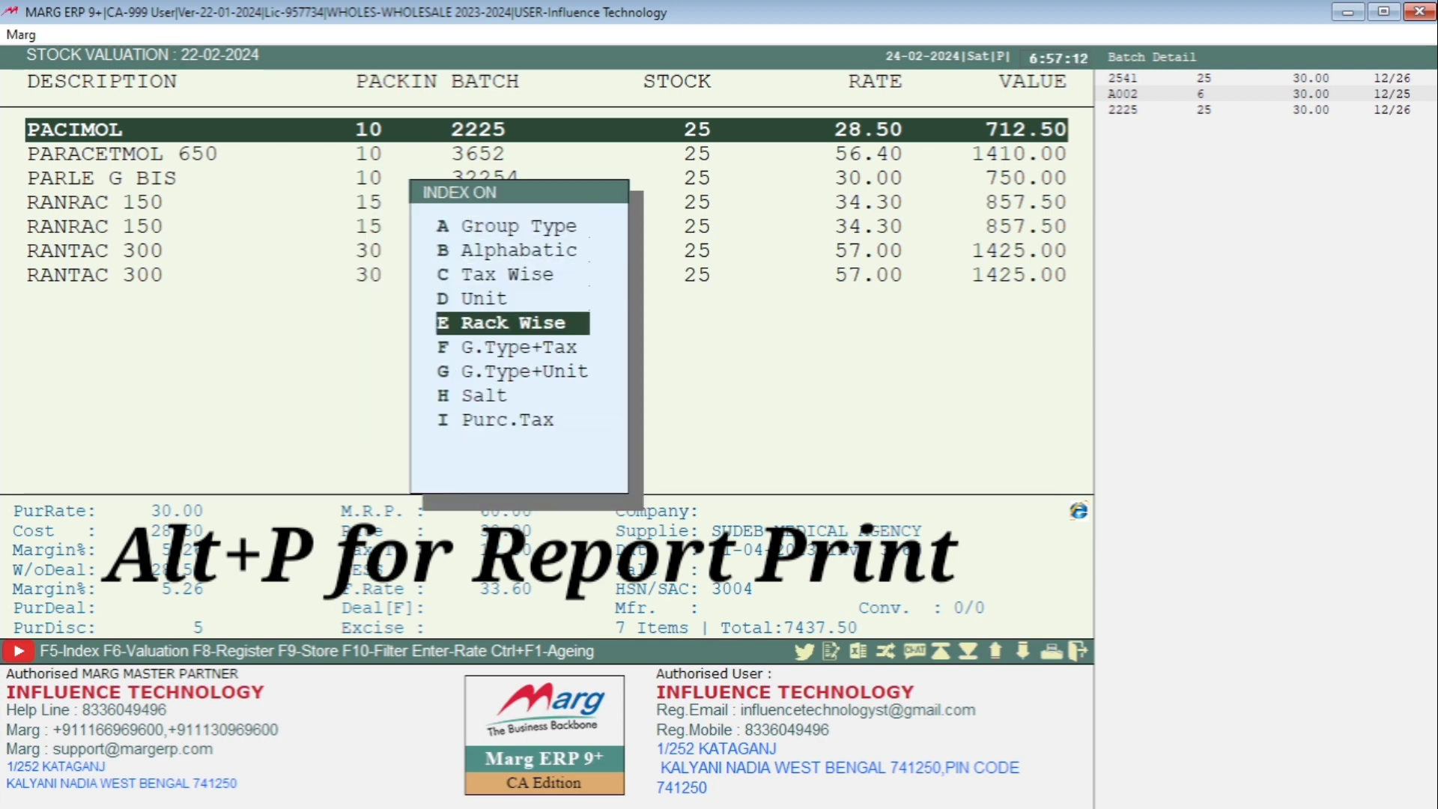
{"action": "key", "text": "Up"}
{"action": "key", "text": "Up"}
{"action": "key", "text": "Up"}
{"action": "key", "text": "Up"}
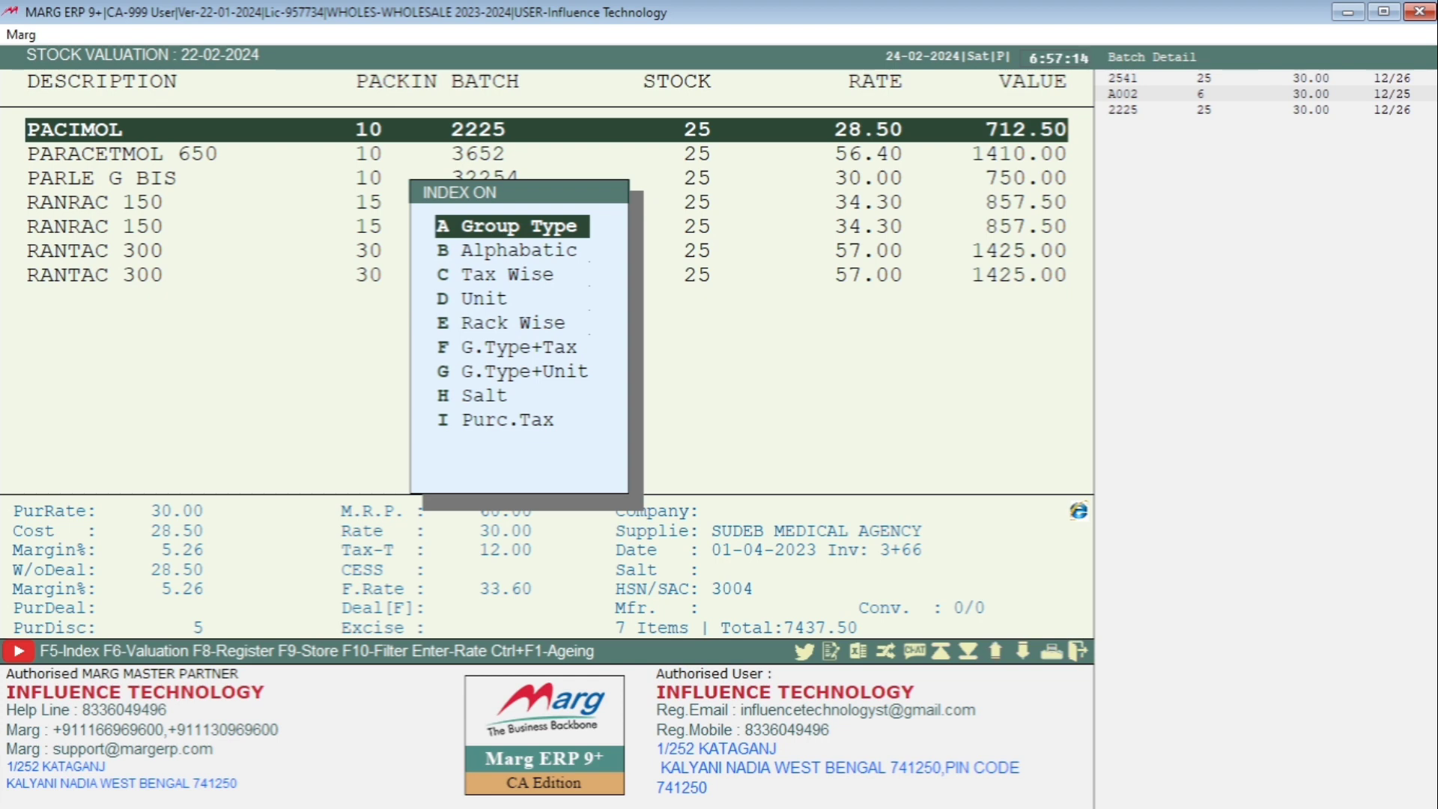
{"action": "key", "text": "Return"}
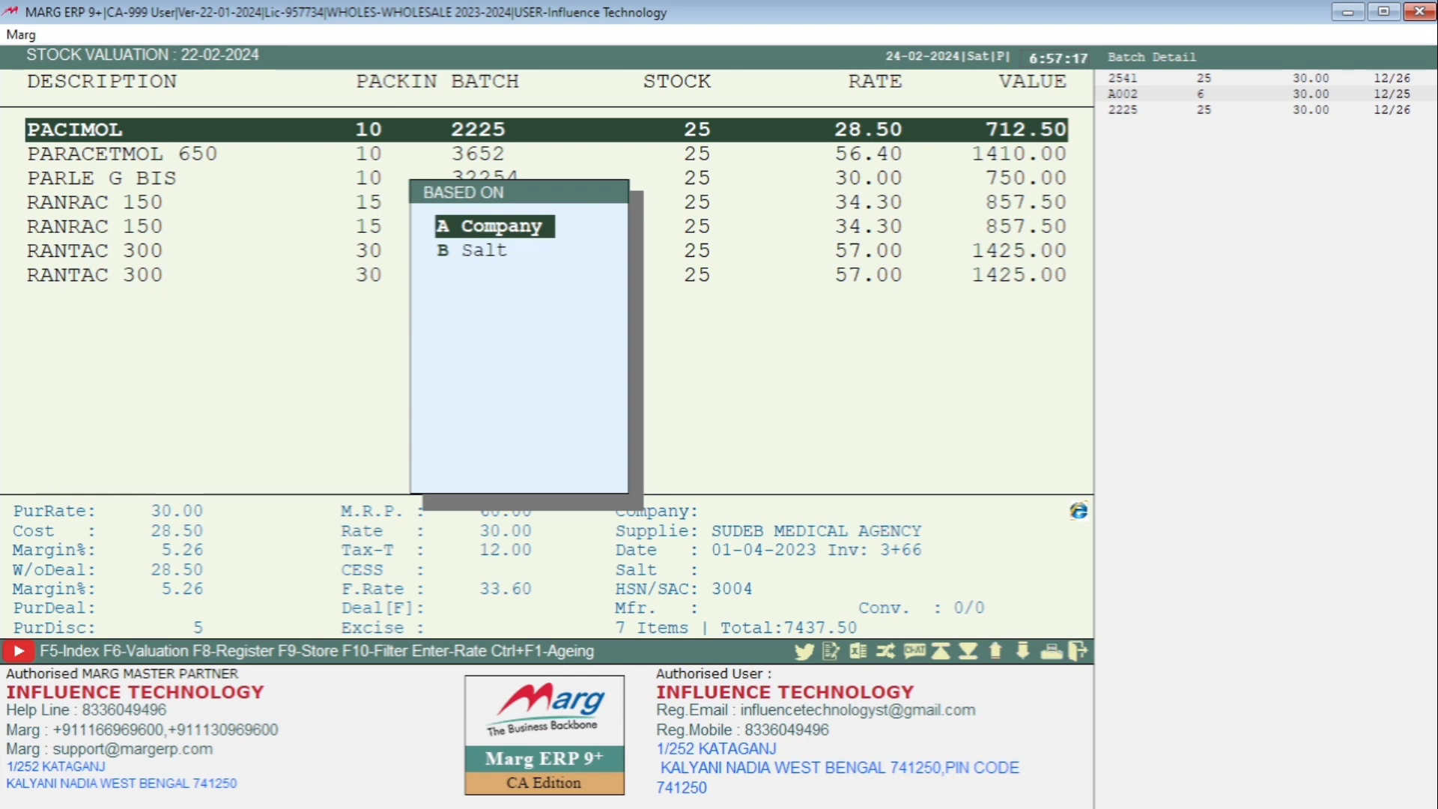
Base the report on Company, keep Separate Printing at 1 No with a blank character range, and view it
{"action": "key", "text": "Return"}
{"action": "key", "text": "Return"}
{"action": "key", "text": "Return"}
{"action": "key", "text": "Return"}
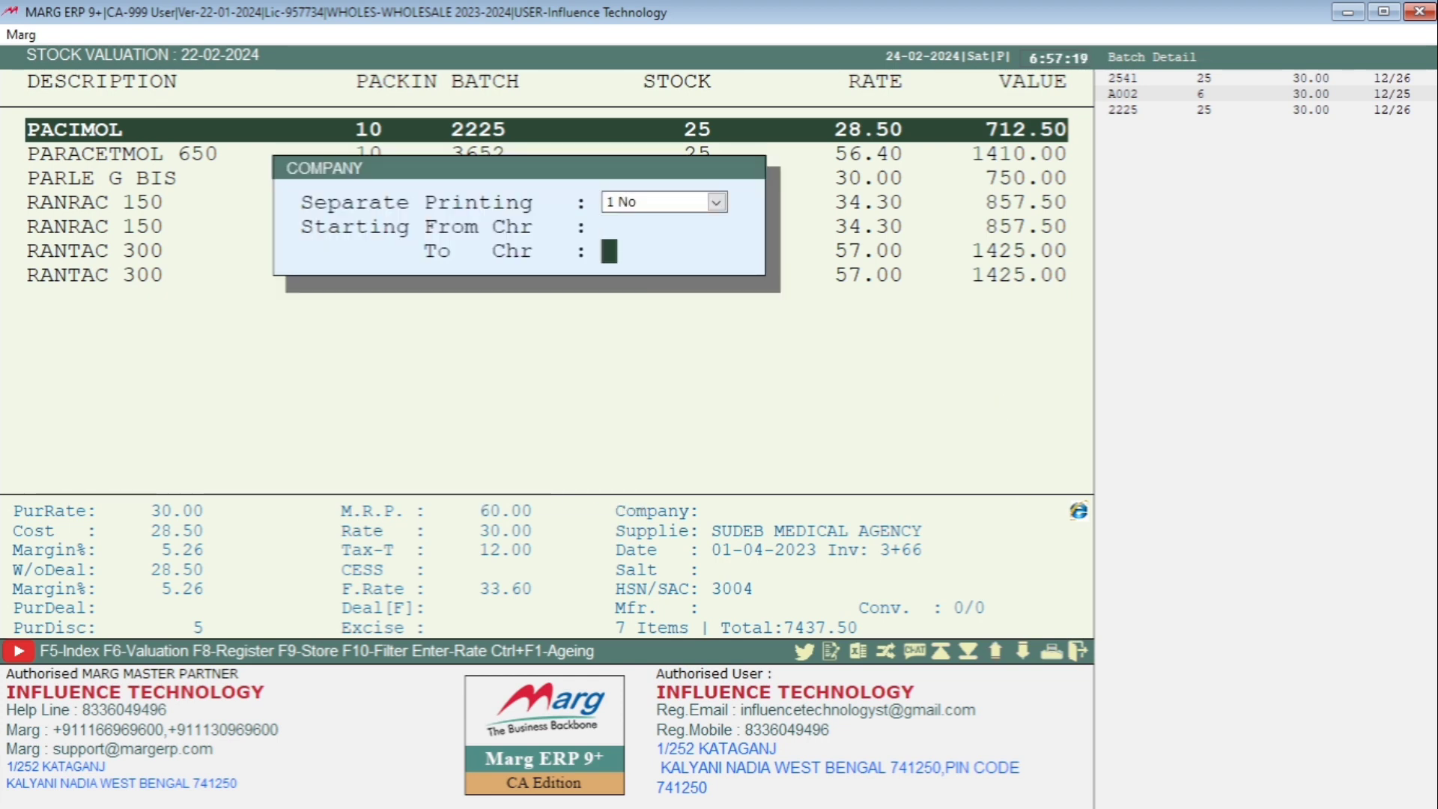
{"action": "key", "text": "Right"}
{"action": "key", "text": "Right"}
{"action": "key", "text": "Right"}
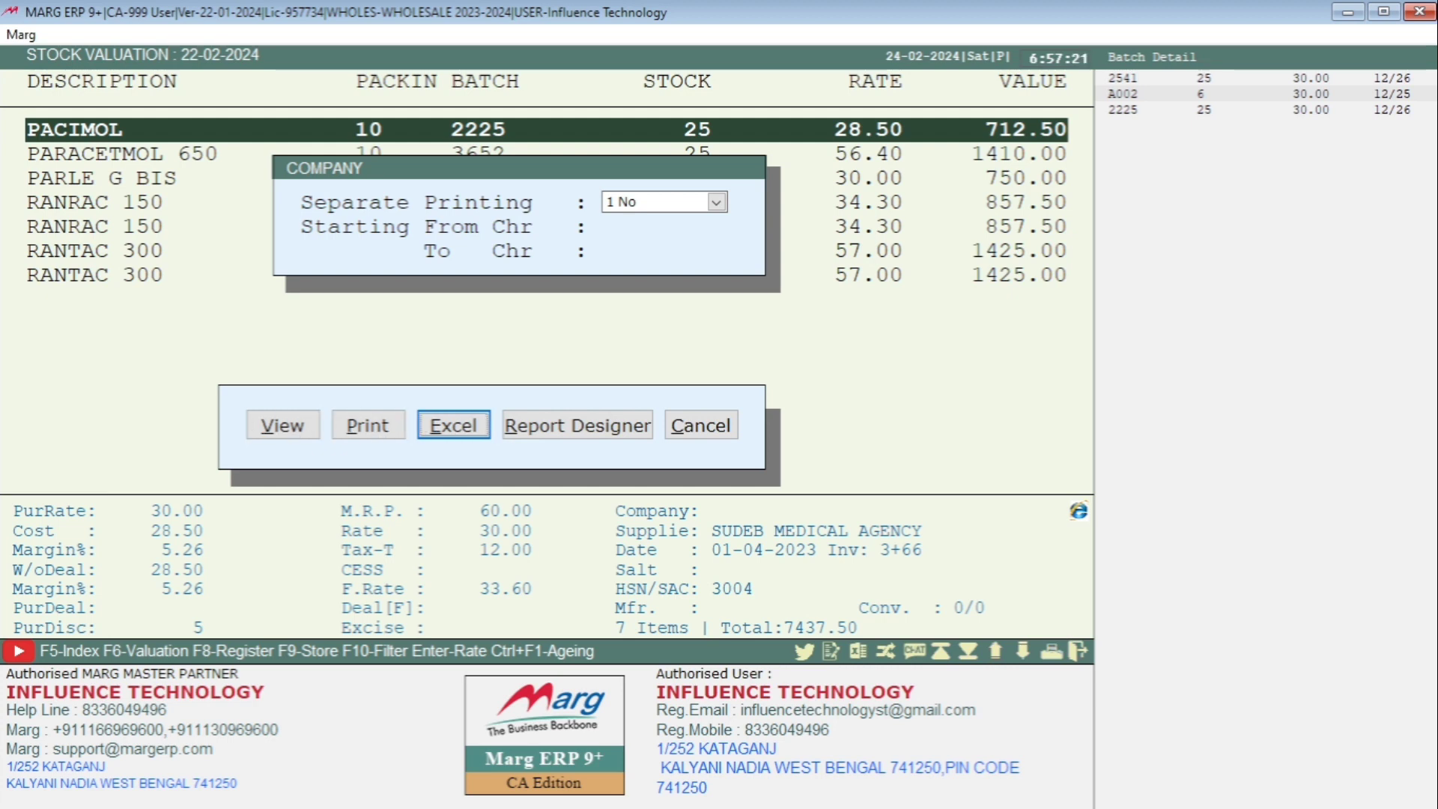
{"action": "key", "text": "Left"}
{"action": "key", "text": "Left"}
{"action": "key", "text": "Left"}
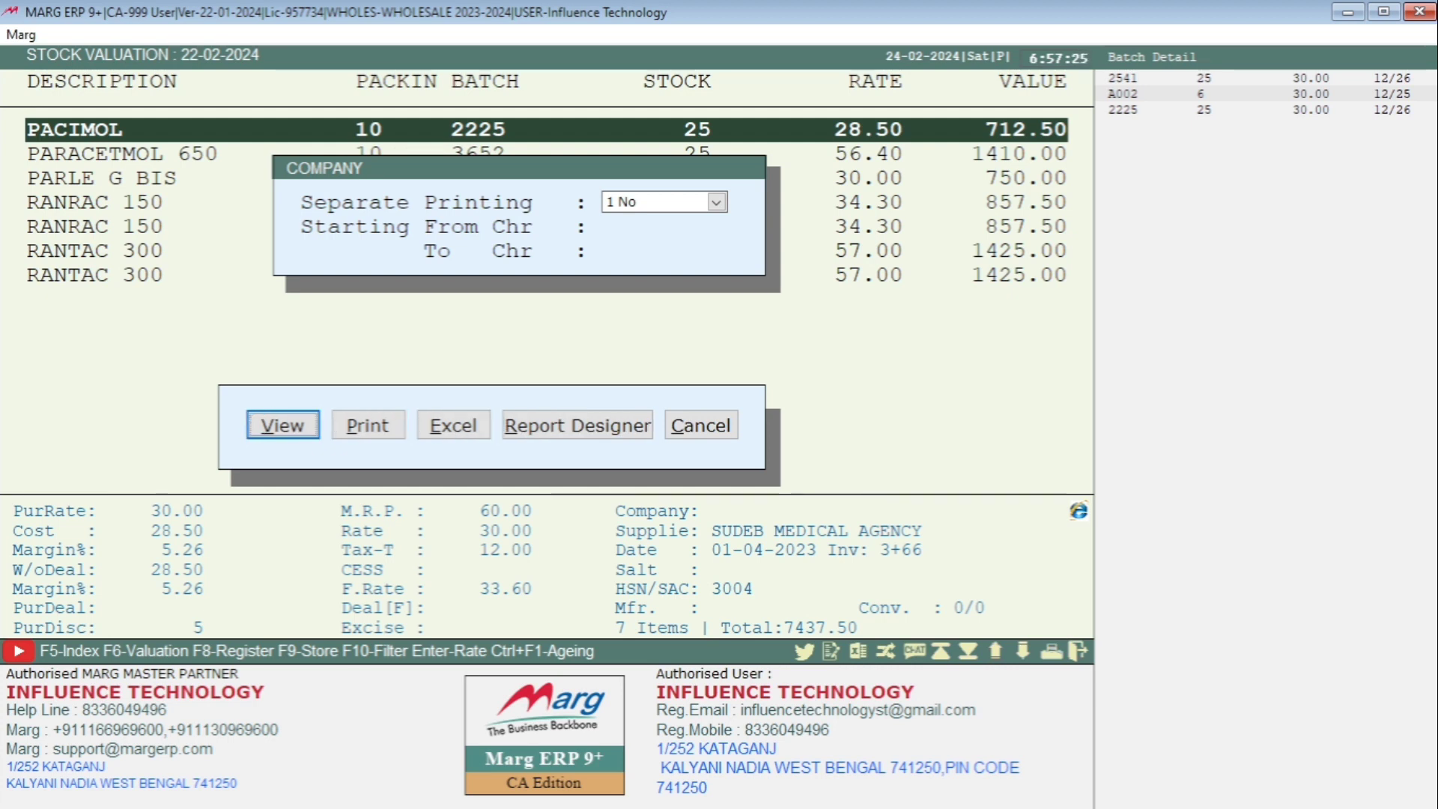
{"action": "key", "text": "Return"}
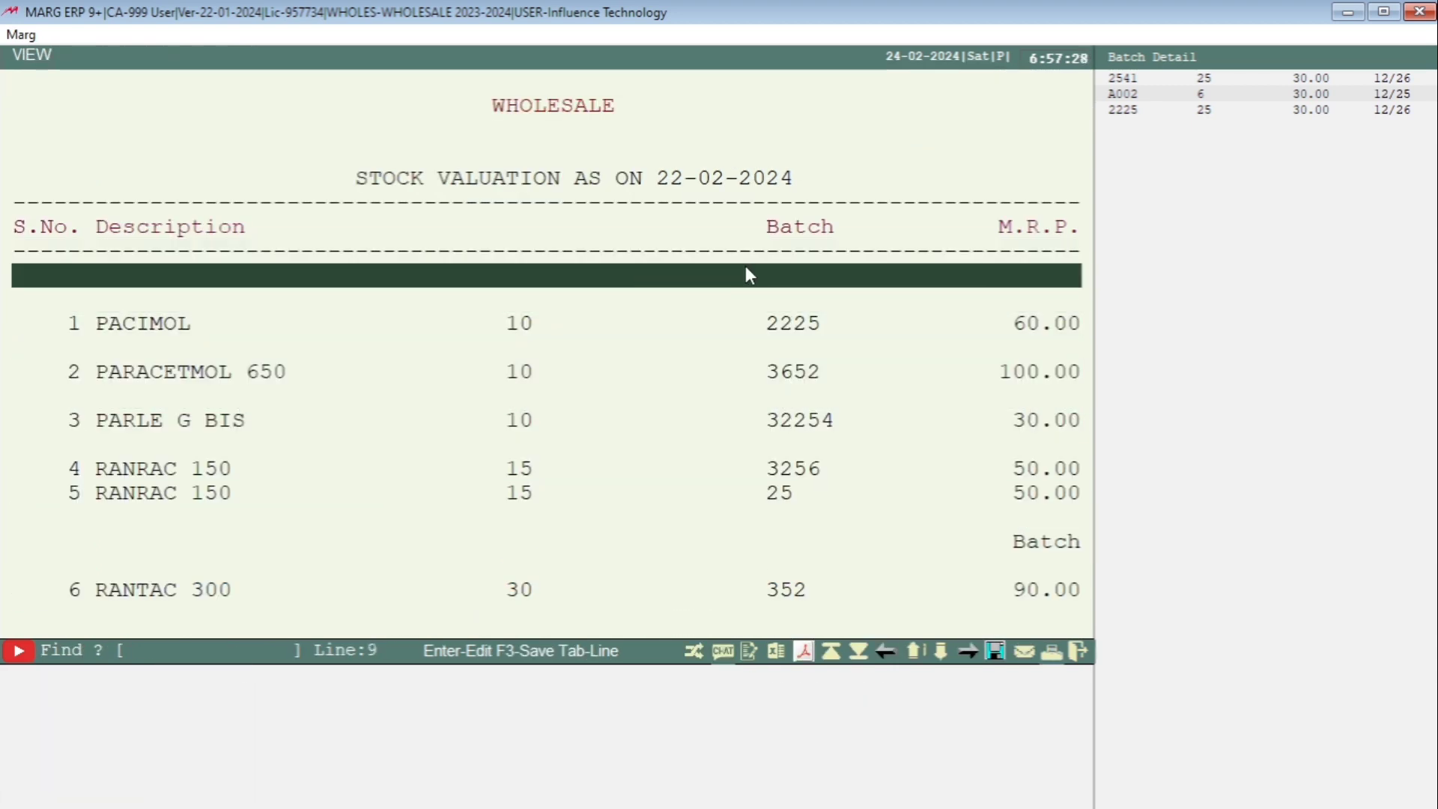
Examine the report's stock, rate and value columns for each batch down to the grand total
{"action": "key", "text": "Right"}
{"action": "key", "text": "Right"}
{"action": "key", "text": "Right"}
{"action": "key", "text": "Right"}
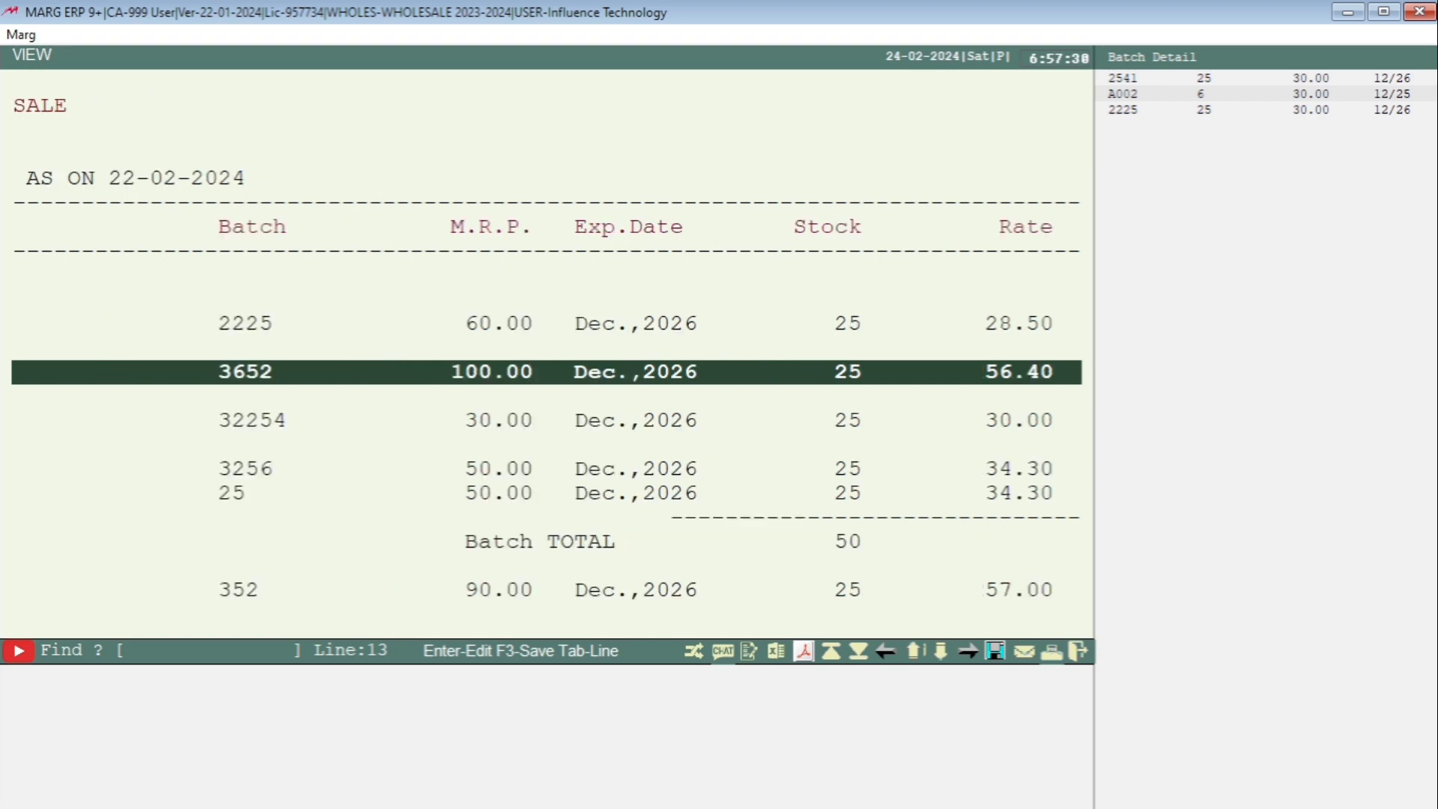
{"action": "key", "text": "Right"}
{"action": "key", "text": "Right"}
{"action": "key", "text": "Right"}
{"action": "key", "text": "Down"}
{"action": "key", "text": "Down"}
{"action": "key", "text": "Down"}
{"action": "key", "text": "Down"}
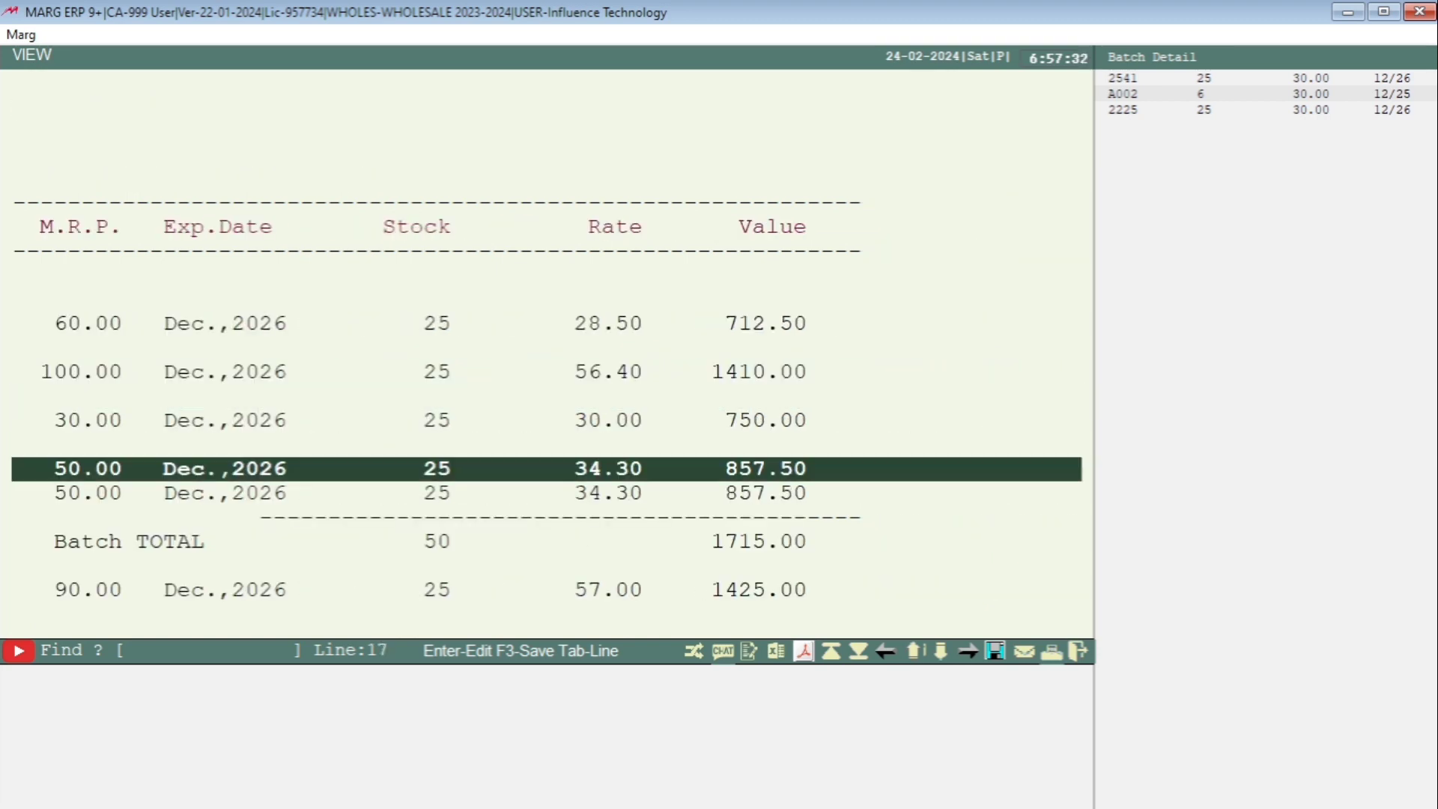
{"action": "key", "text": "Down"}
{"action": "key", "text": "Down"}
{"action": "key", "text": "Down"}
{"action": "key", "text": "Down"}
{"action": "key", "text": "Down"}
{"action": "key", "text": "Down"}
{"action": "key", "text": "Down"}
{"action": "key", "text": "Down"}
{"action": "key", "text": "Down"}
{"action": "key", "text": "Down"}
{"action": "key", "text": "Down"}
{"action": "key", "text": "Down"}
{"action": "key", "text": "Down"}
{"action": "key", "text": "Down"}
{"action": "key", "text": "Down"}
{"action": "key", "text": "Down"}
{"action": "key", "text": "Down"}
{"action": "key", "text": "Down"}
{"action": "key", "text": "Down"}
{"action": "key", "text": "Down"}
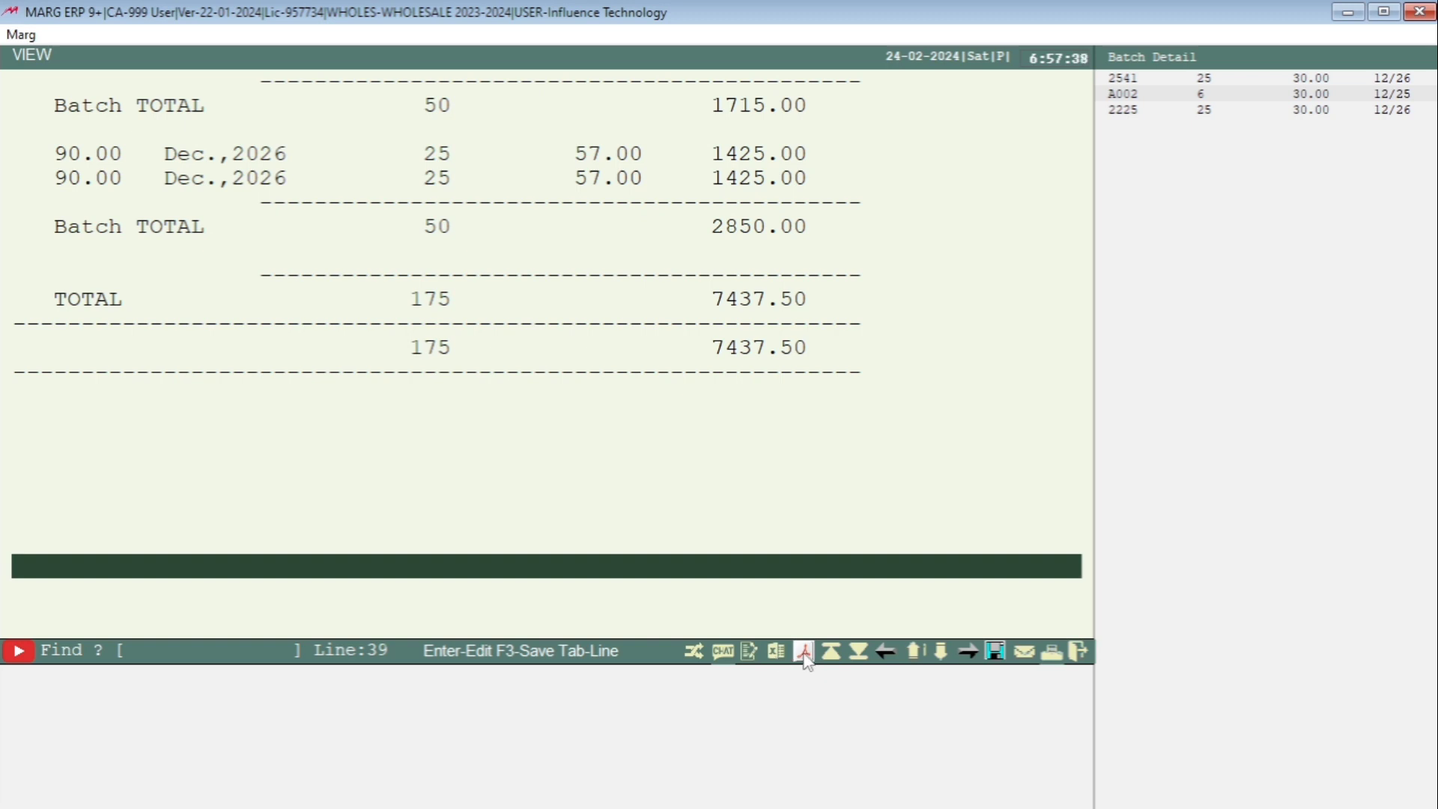
Preview the report in GUI-View format, look through it to the total, and close the preview
{"action": "left_click", "coordinate": [804, 653]}
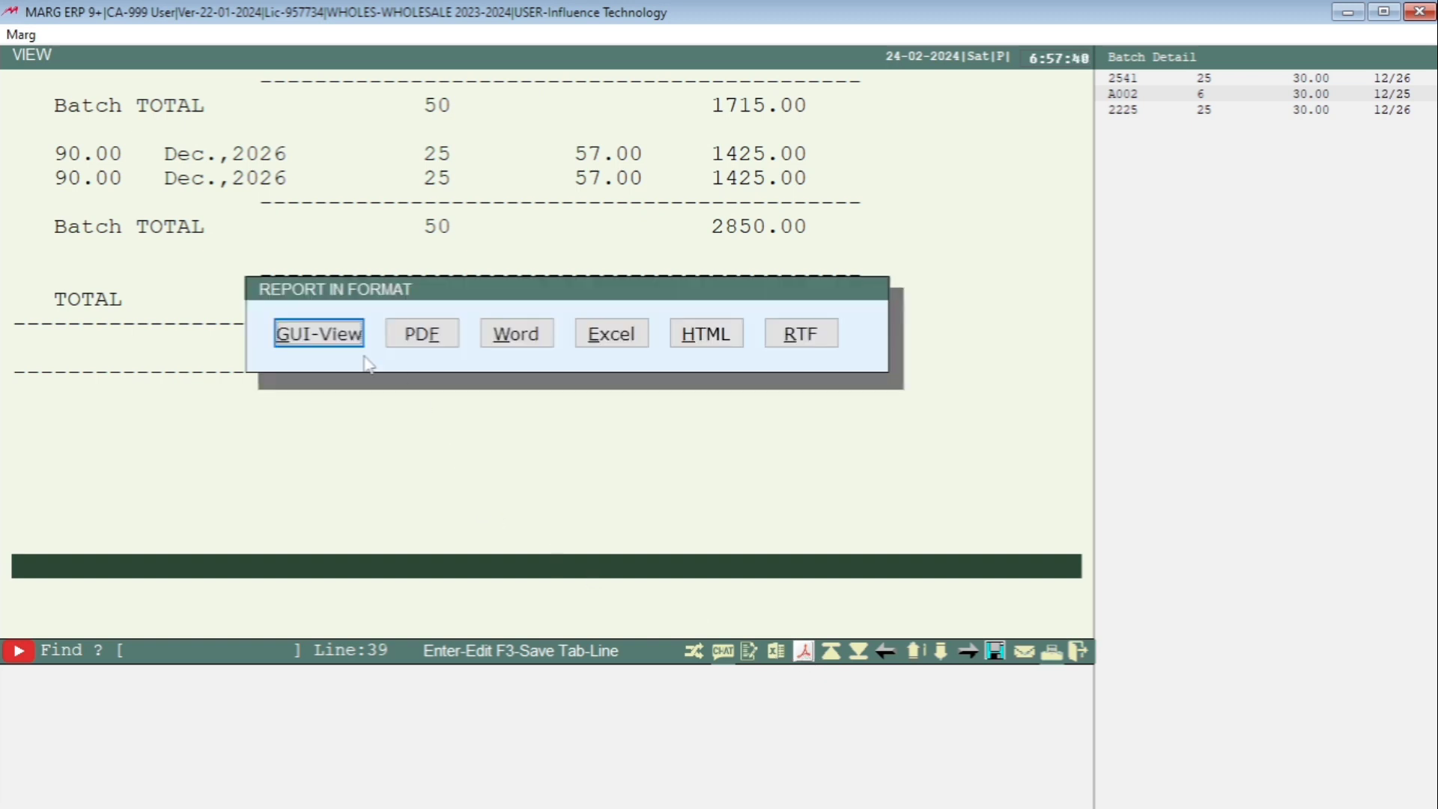
{"action": "left_click", "coordinate": [326, 338]}
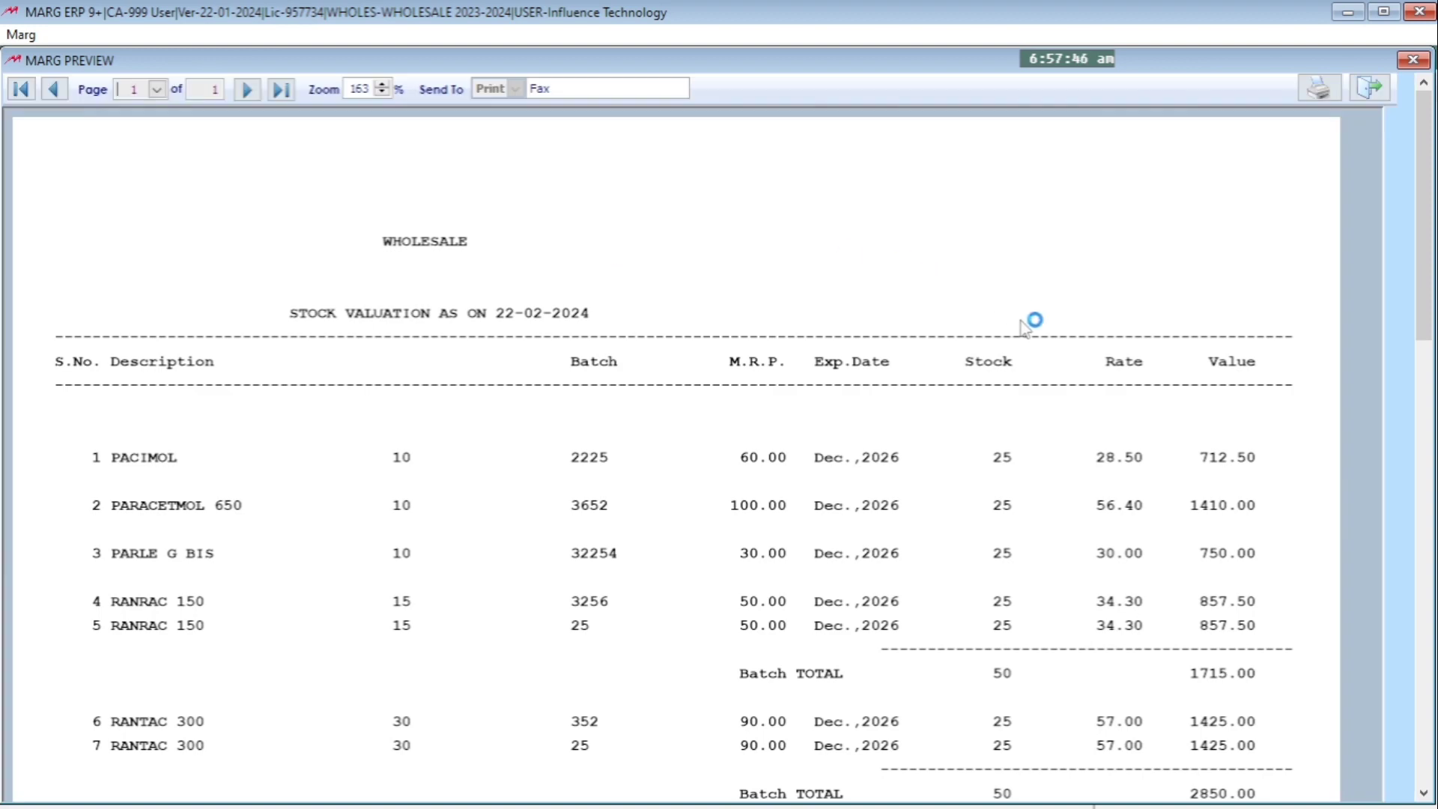
{"action": "scroll", "coordinate": [1063, 411], "scroll_direction": "down", "scroll_amount": 1}
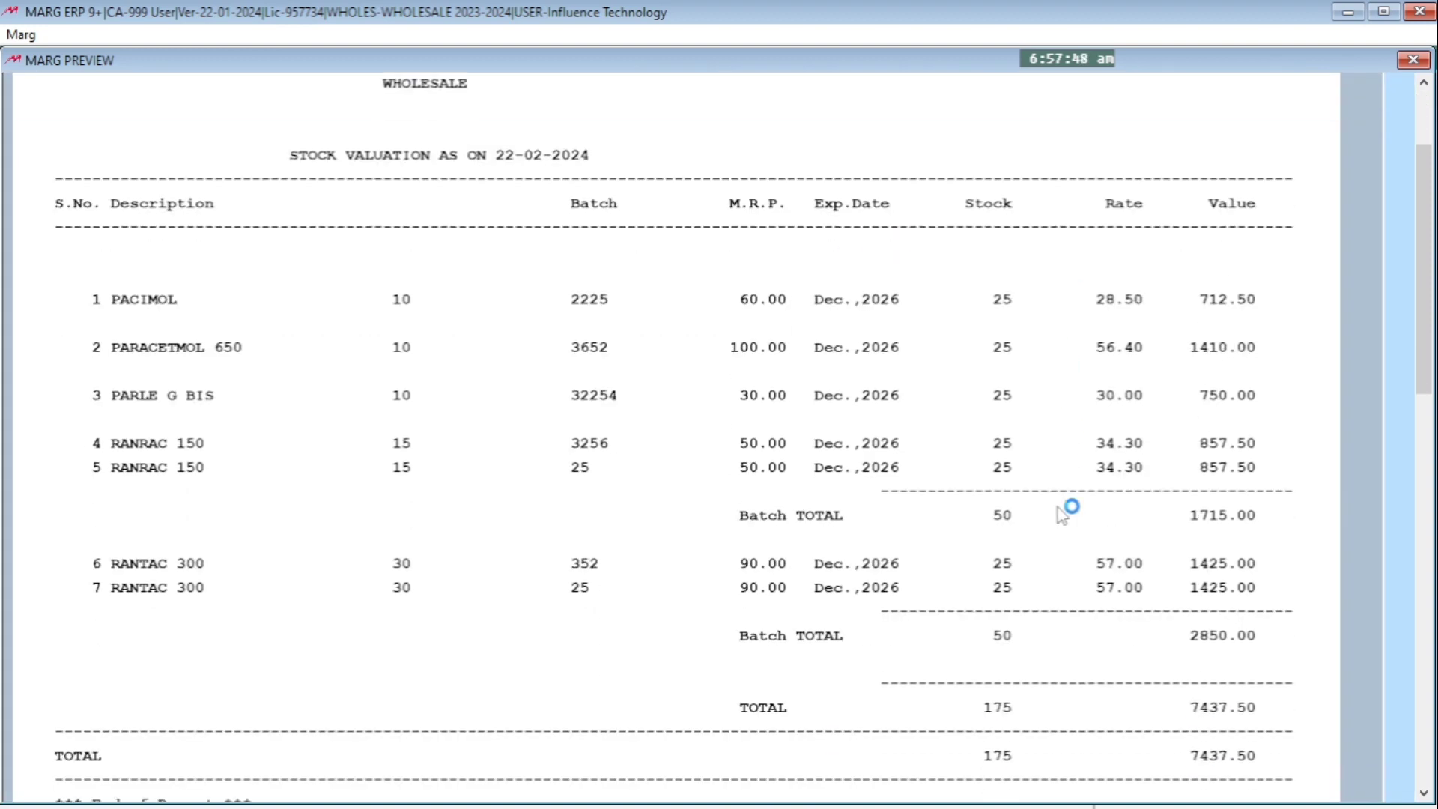
{"action": "key", "text": "Escape"}
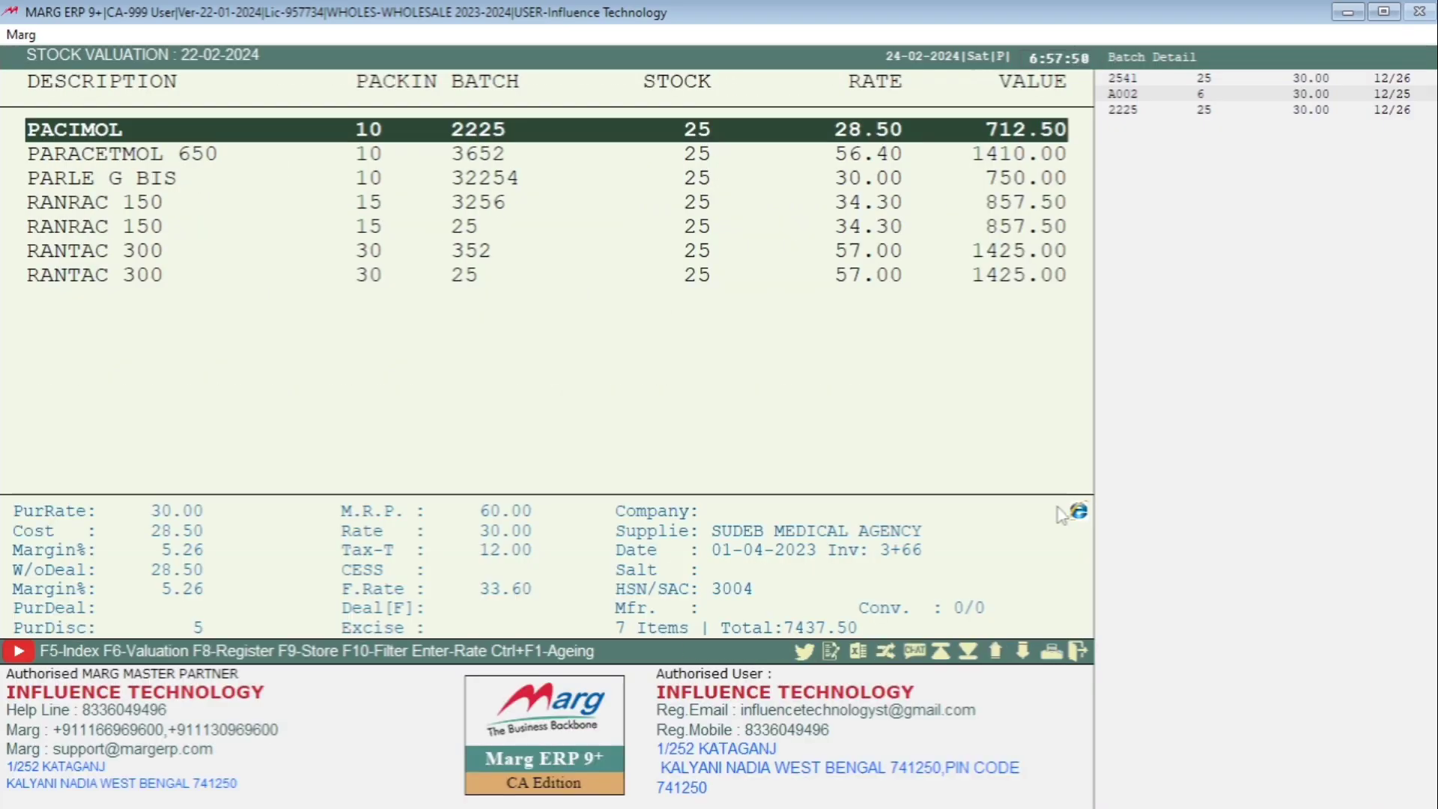